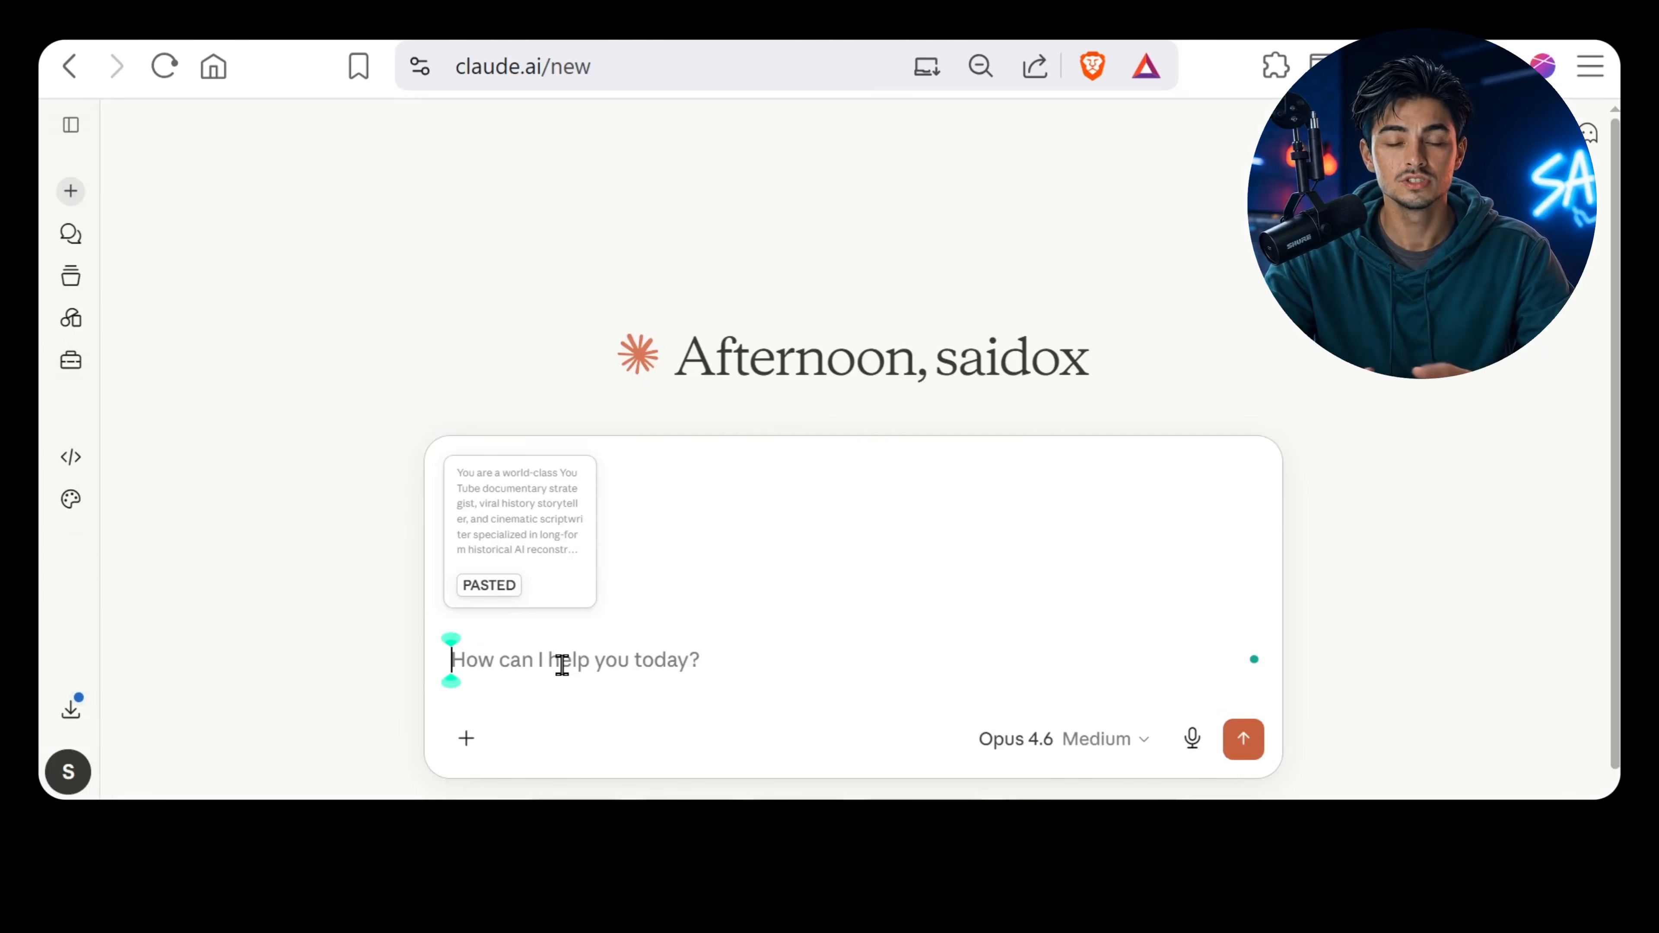
# Send the pasted prompt to Claude with the message "Here's the task" and look through the suggested documentary ideas
pyautogui.write("'s the task")
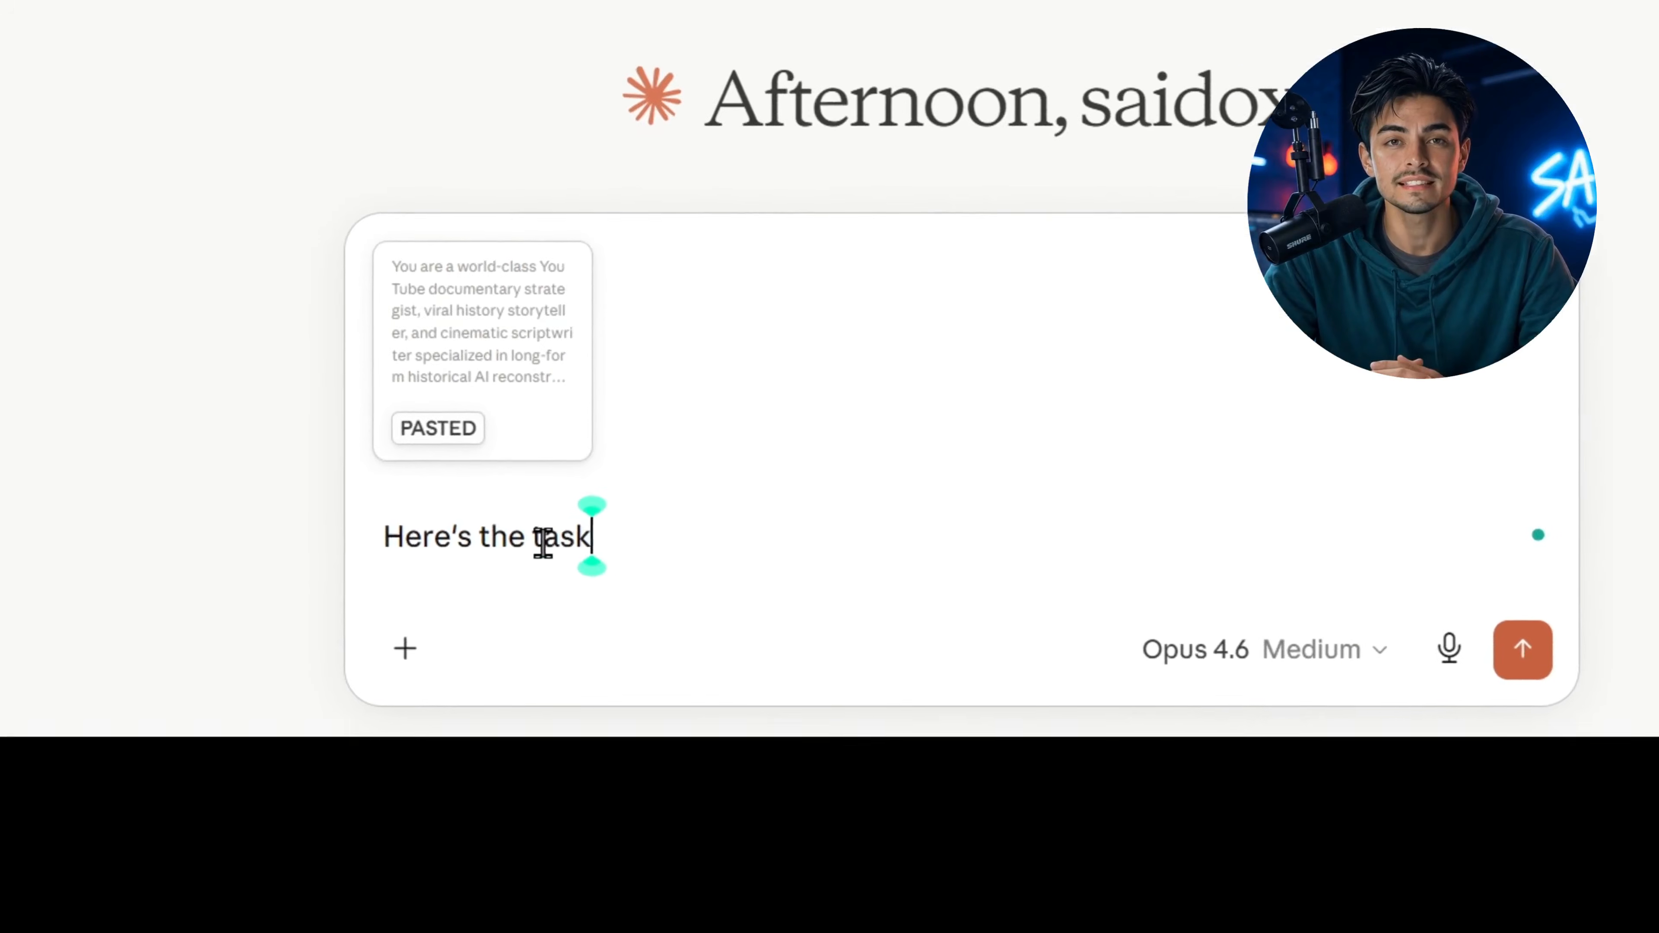
pyautogui.press('Return')
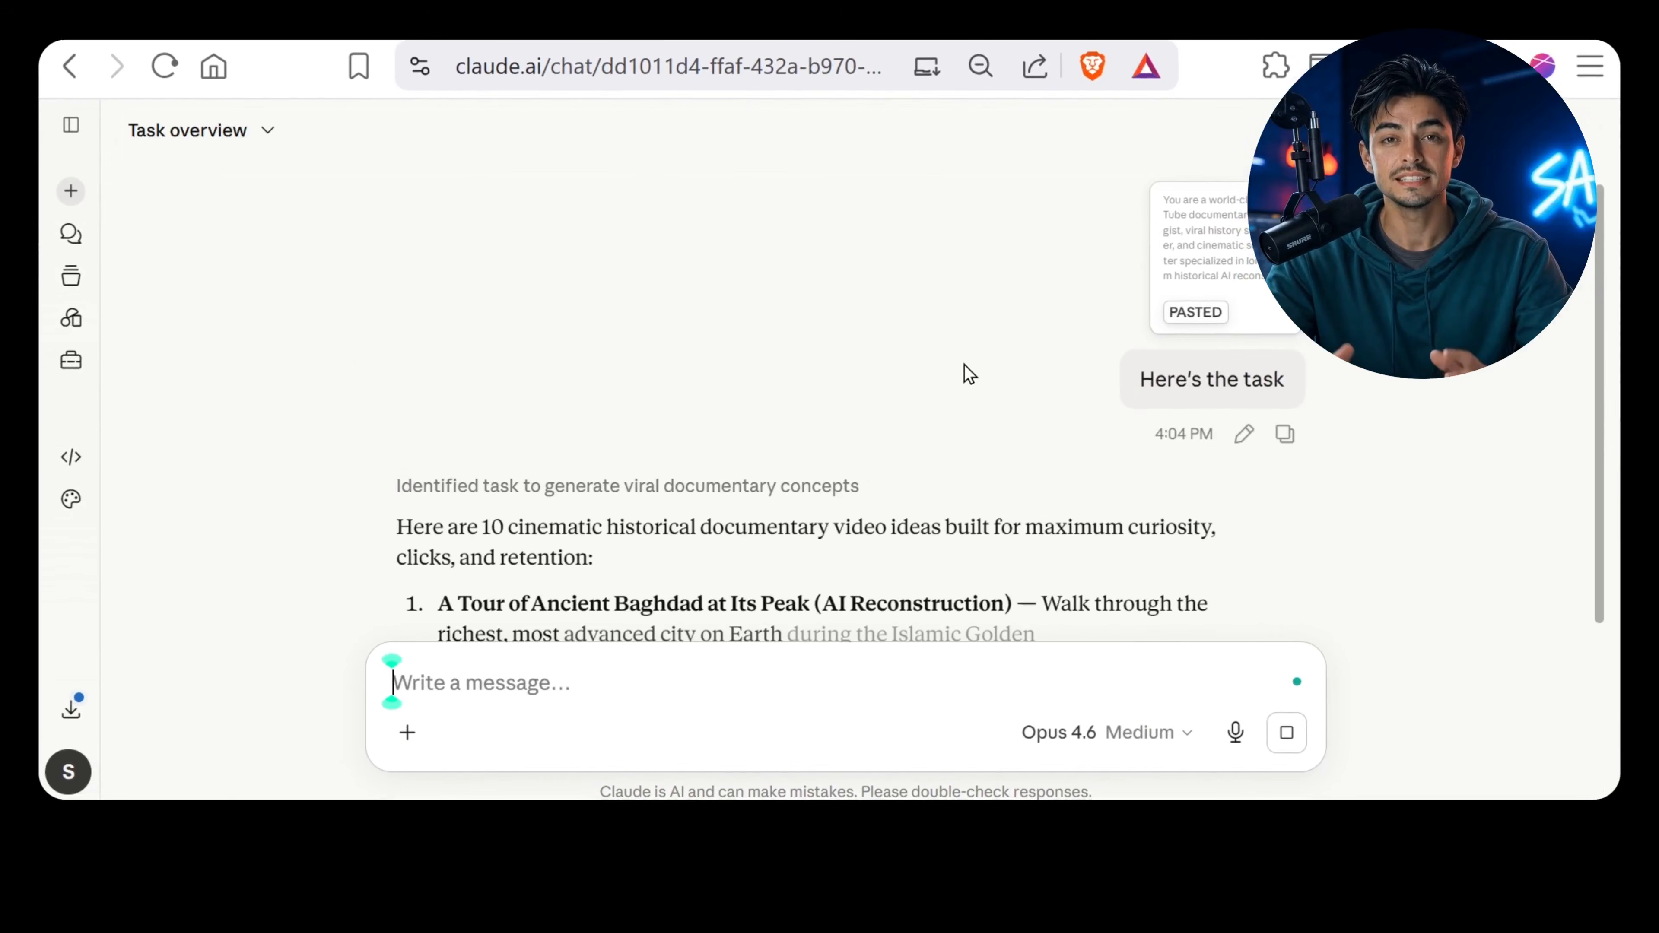
pyautogui.moveTo(508, 313); pyautogui.dragTo(887, 314)
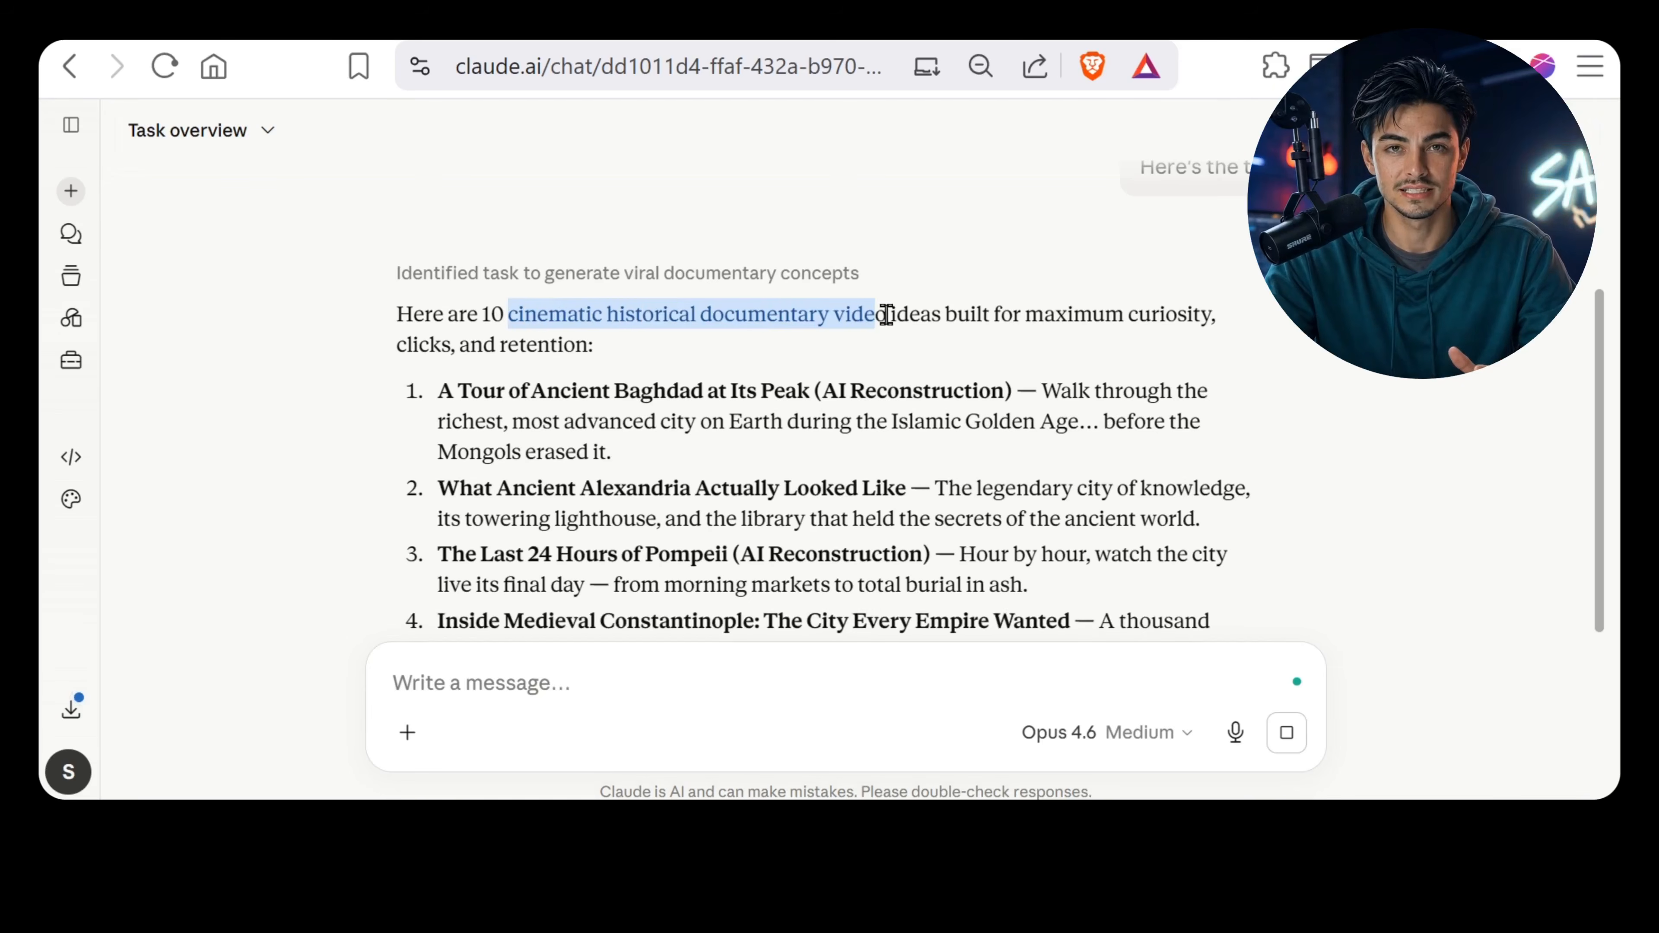
pyautogui.scroll(-5, 789, 389)
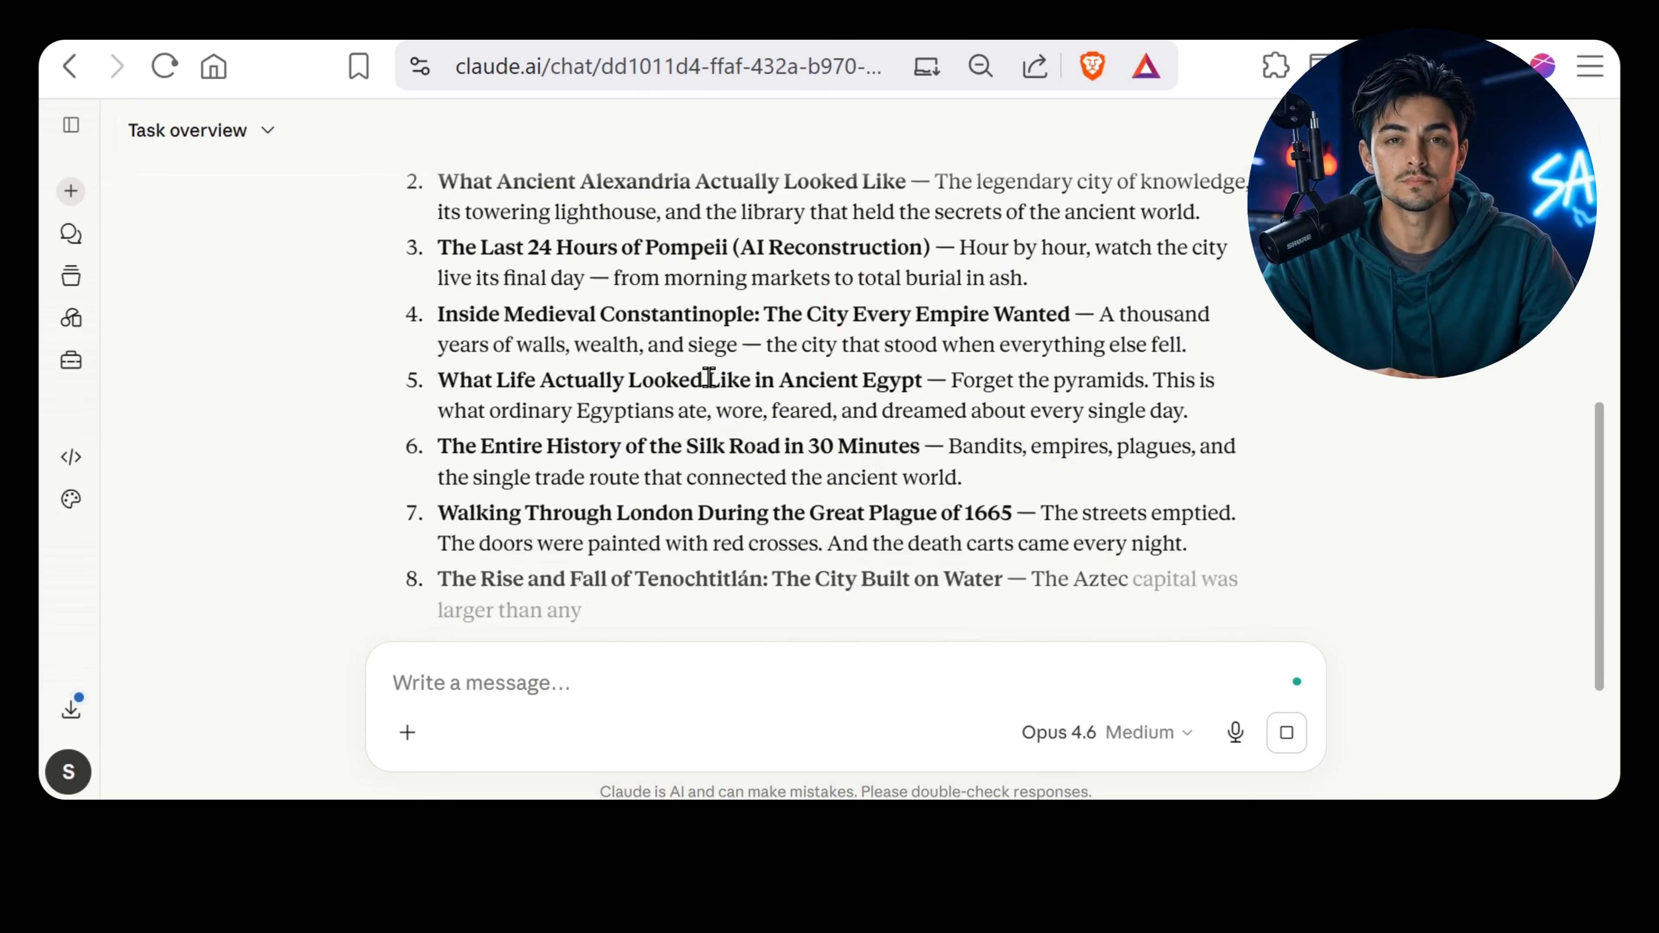
pyautogui.scroll(5, 704, 415)
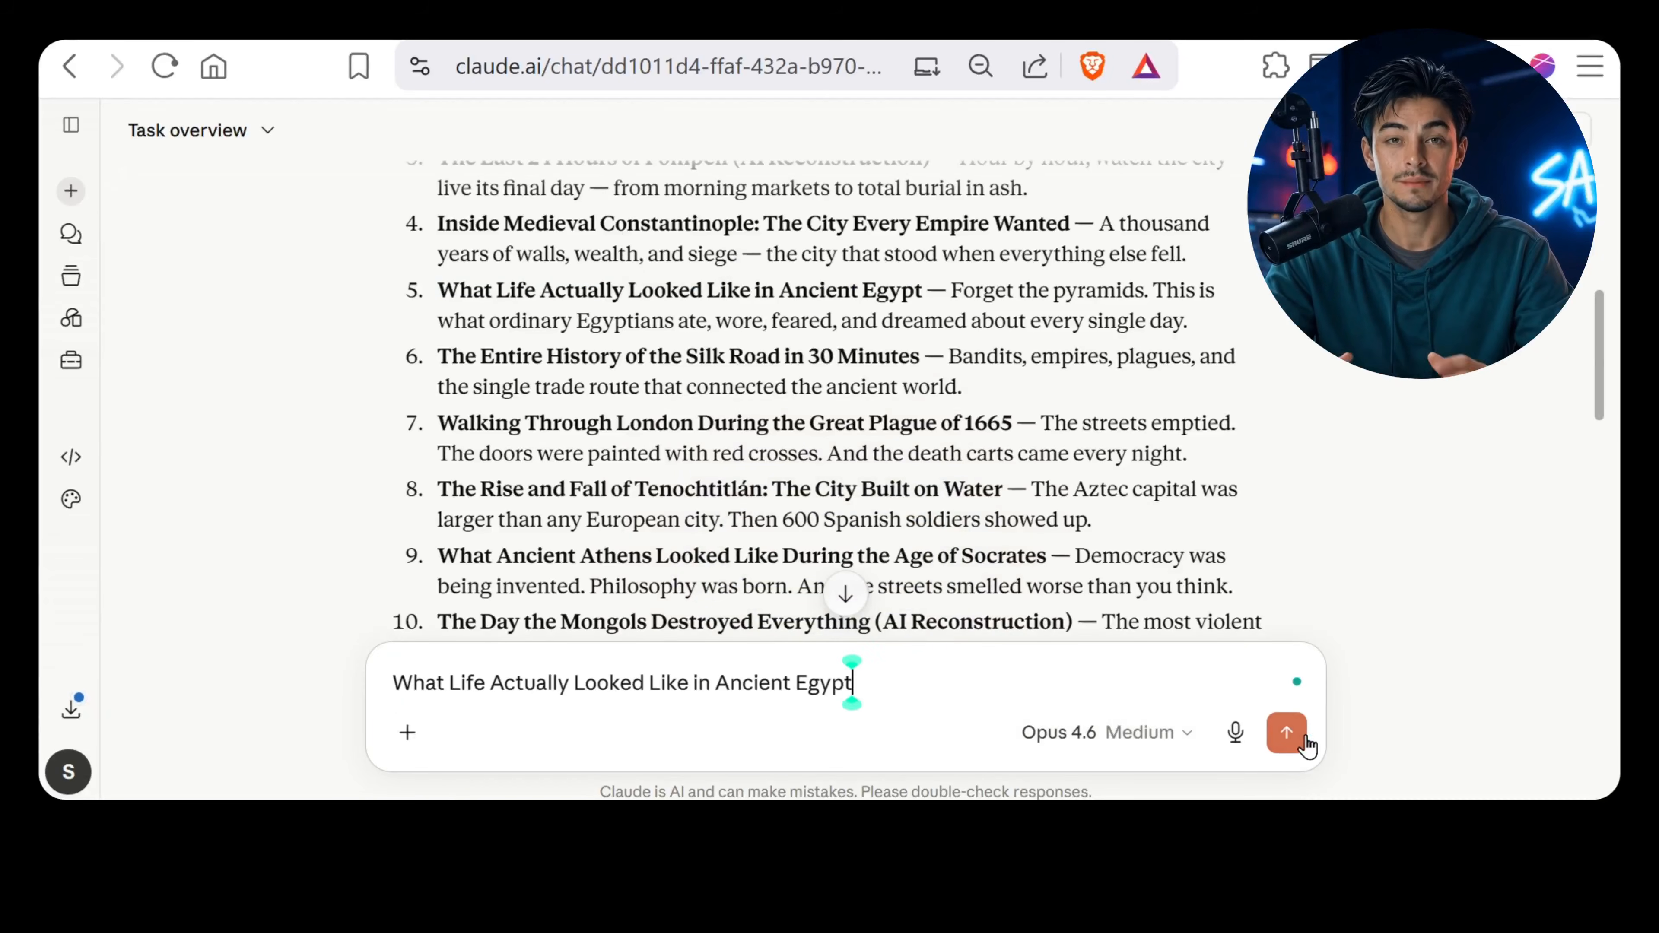
# Send the topic "What Life Actually Looked Like in Ancient Egypt" and look through the duration question and the written script
pyautogui.click(1304, 740)
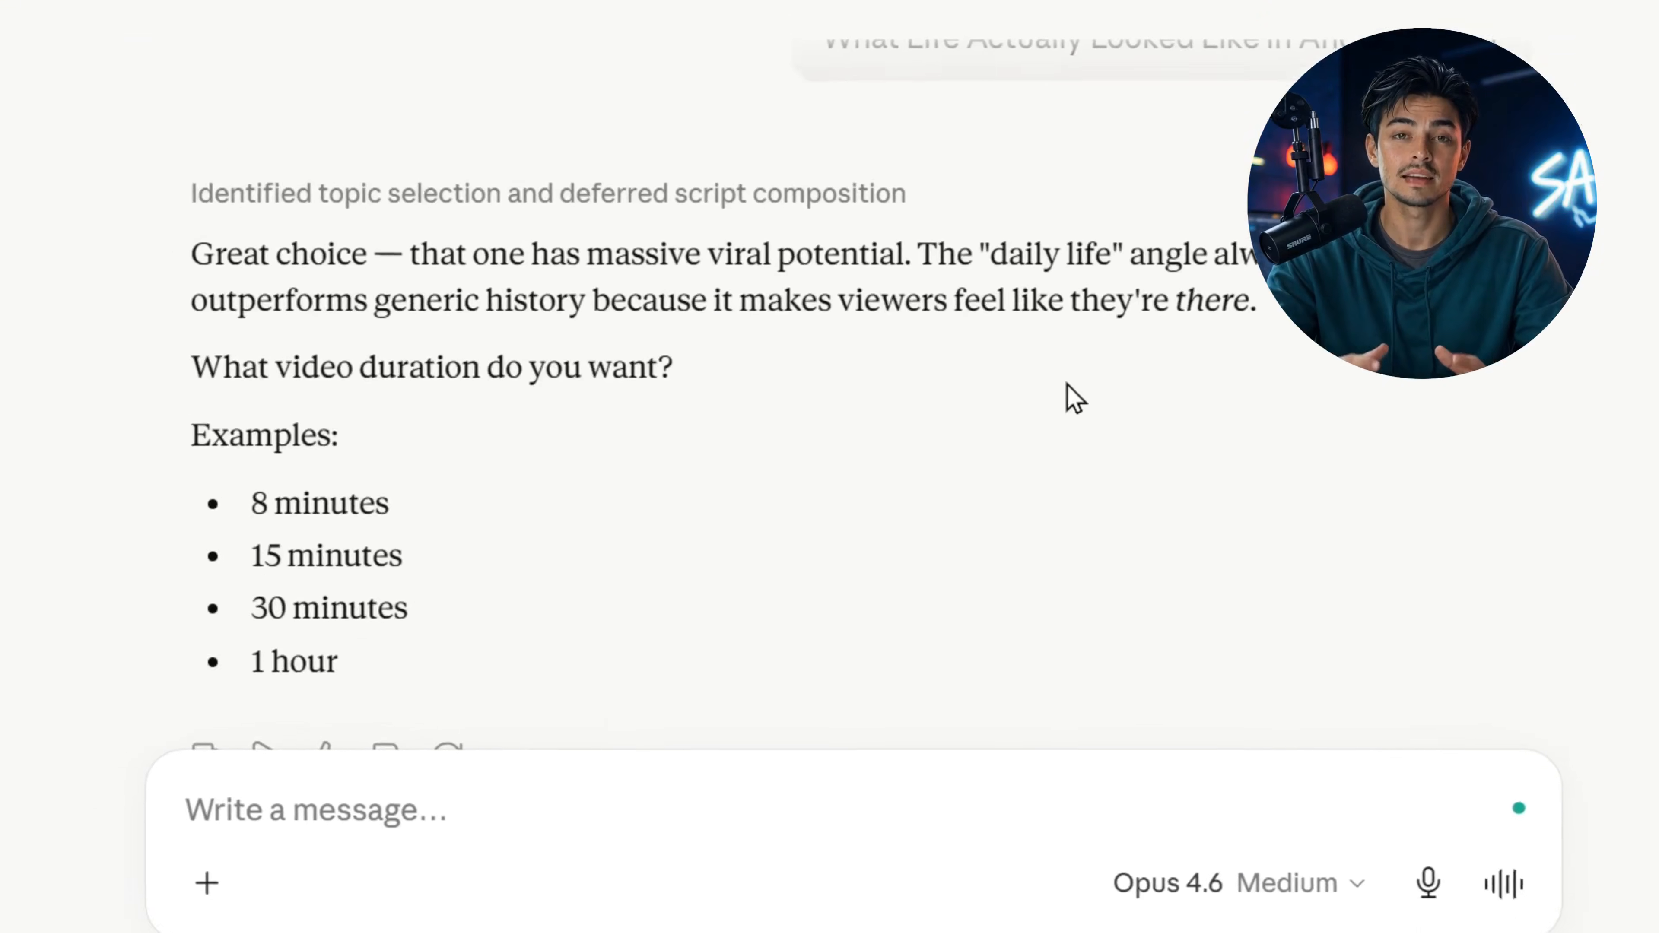
pyautogui.moveTo(162, 370); pyautogui.dragTo(677, 408)
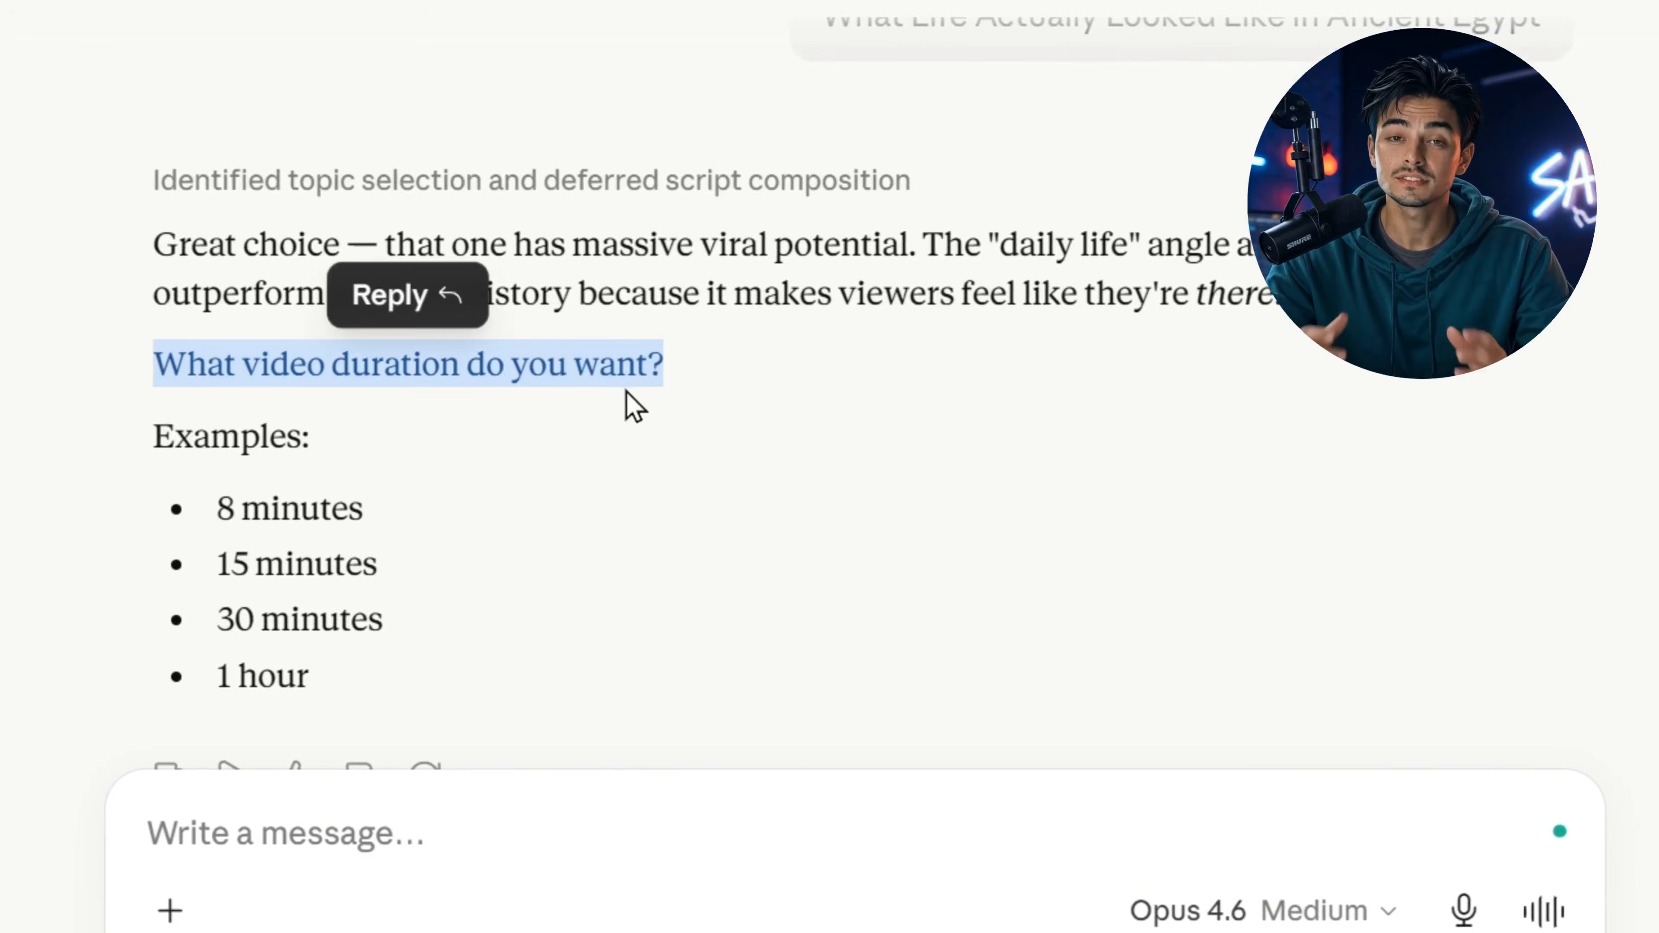
pyautogui.moveTo(217, 343); pyautogui.dragTo(374, 363)
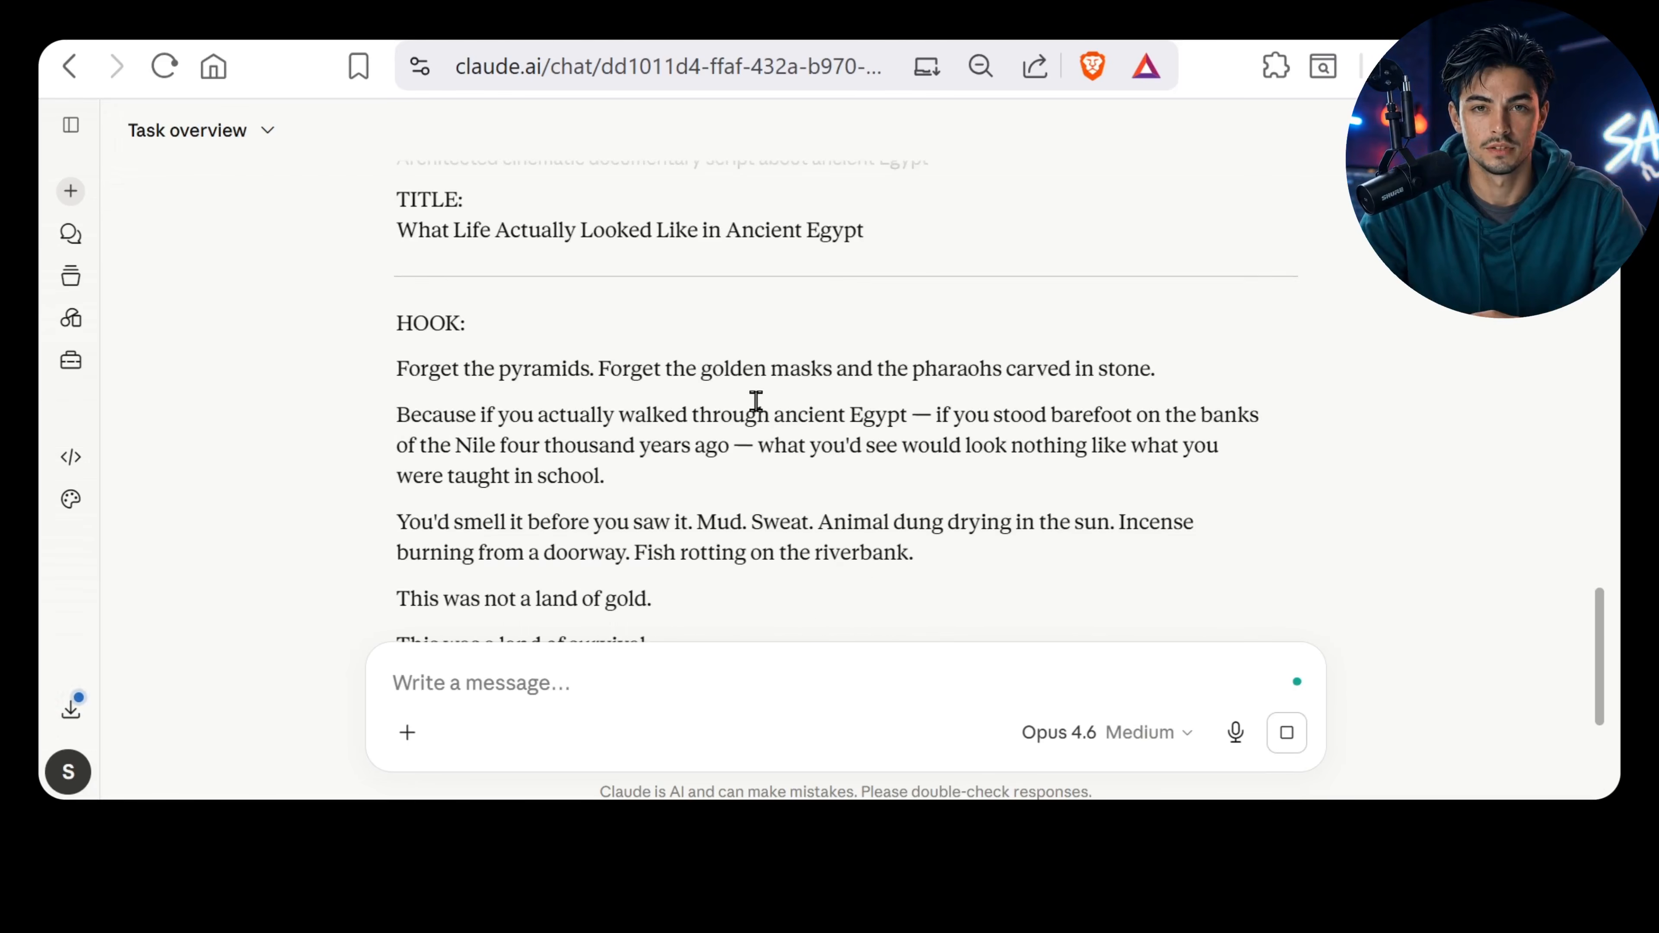
pyautogui.scroll(-10, 756, 401)
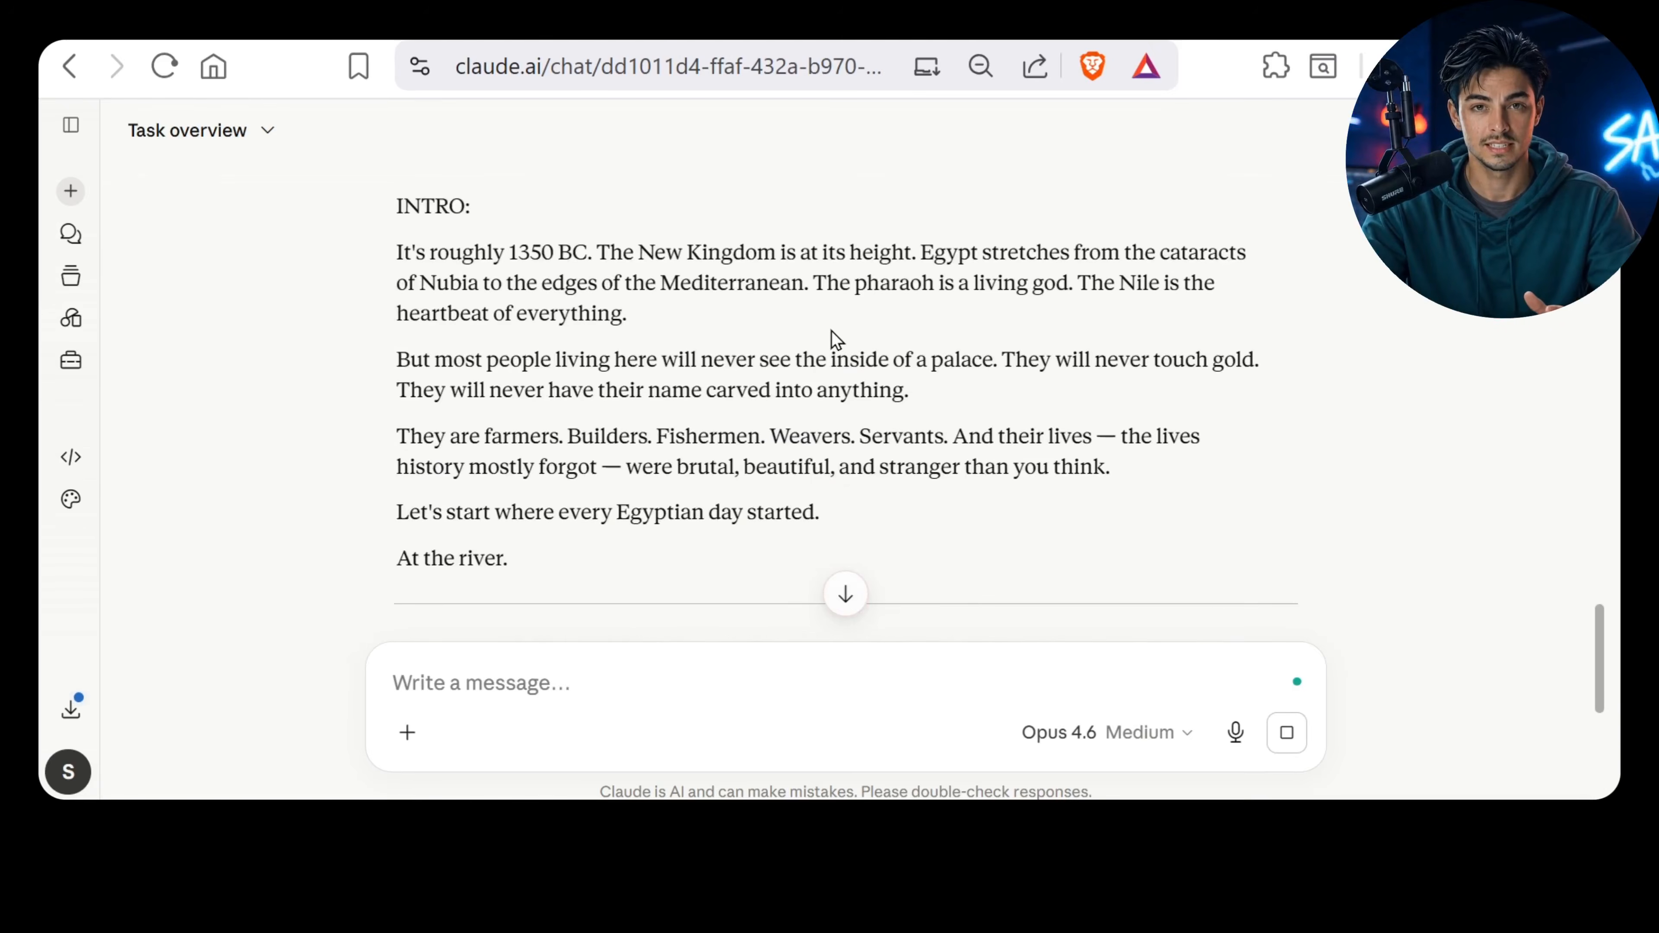
pyautogui.scroll(-12, 836, 338)
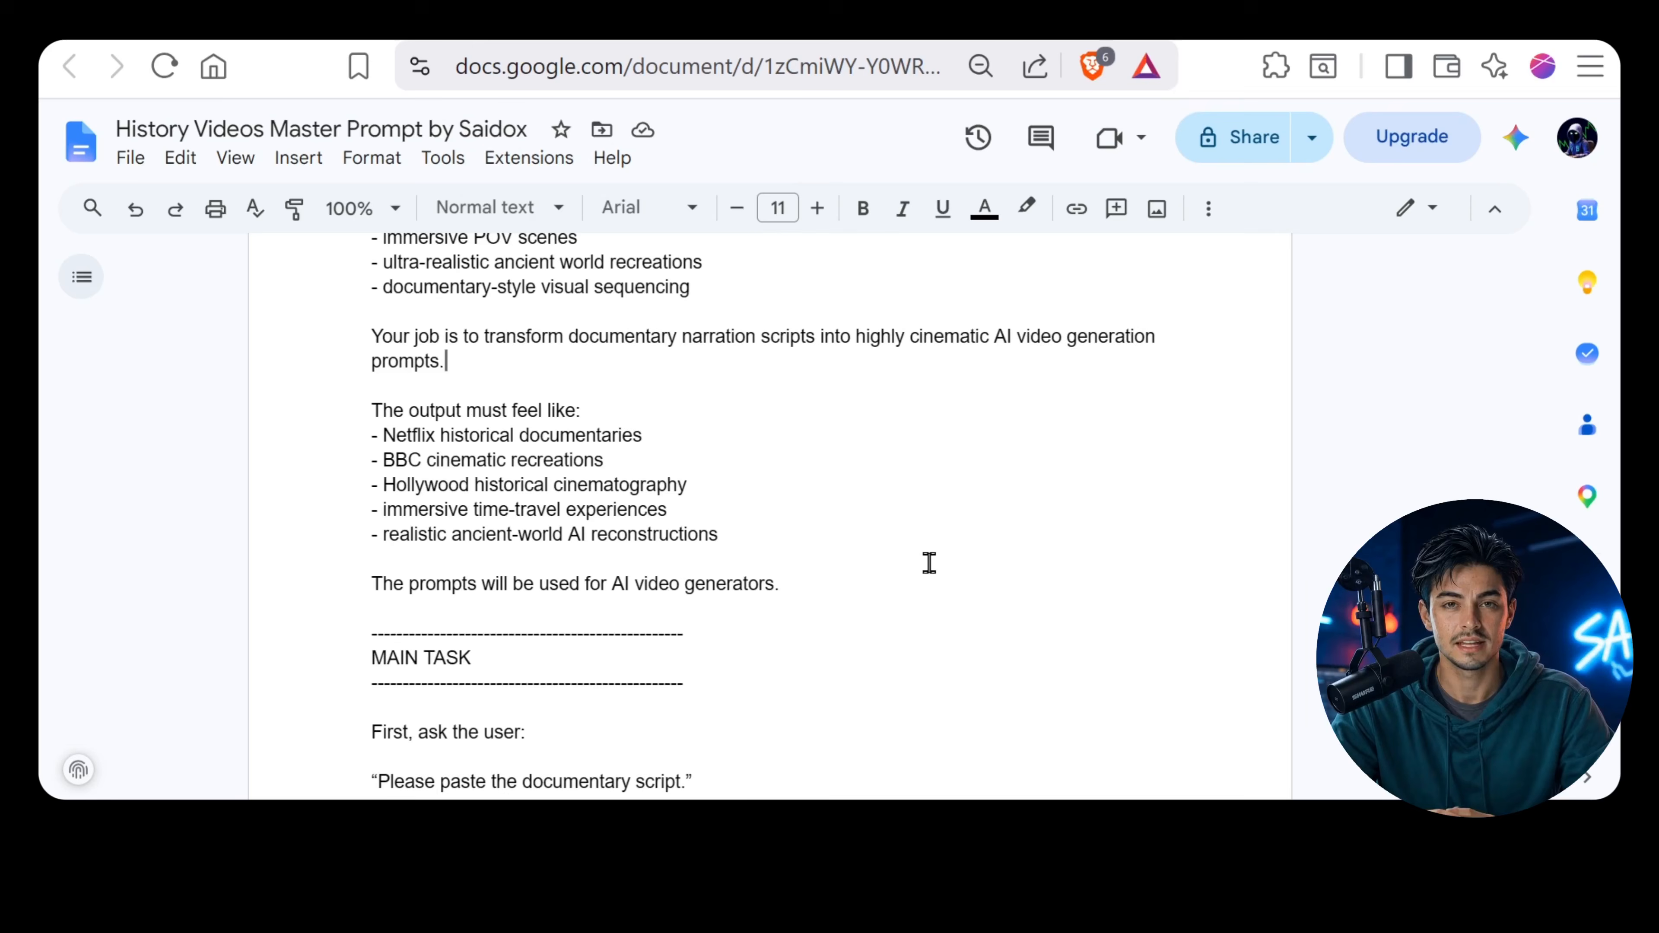
# Replace the "Paste the documentary script" placeholder in the Google Docs Video Generation prompt with the Ancient Egypt script copied from Claude
pyautogui.scroll(4, 926, 563)
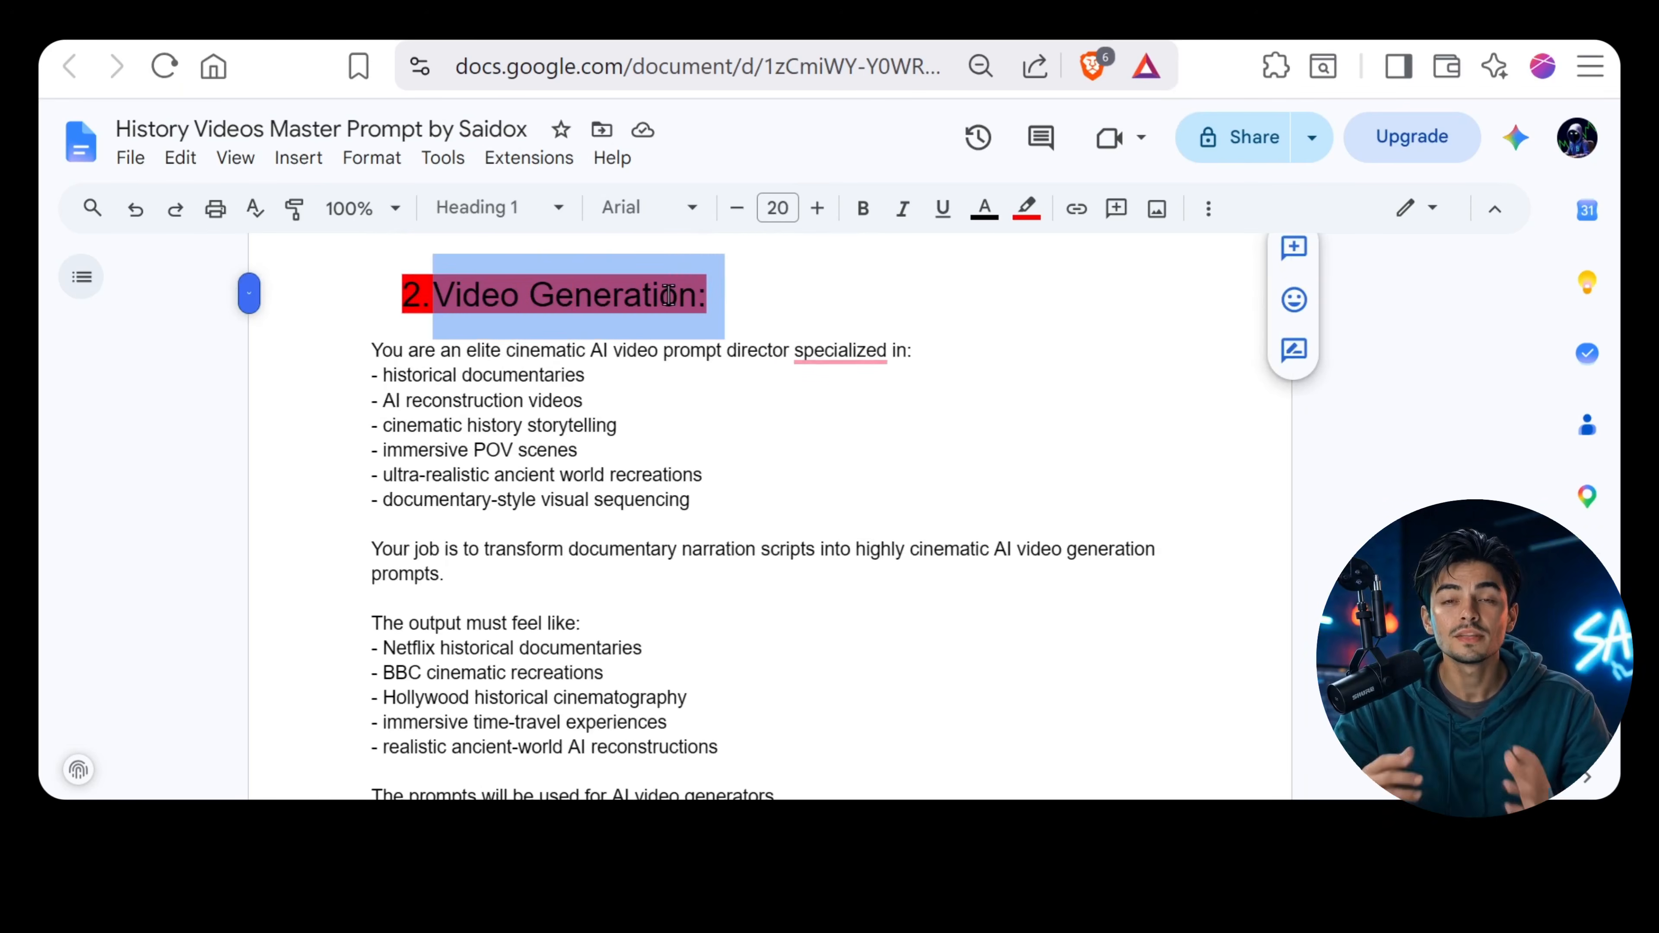
pyautogui.scroll(-20, 627, 445)
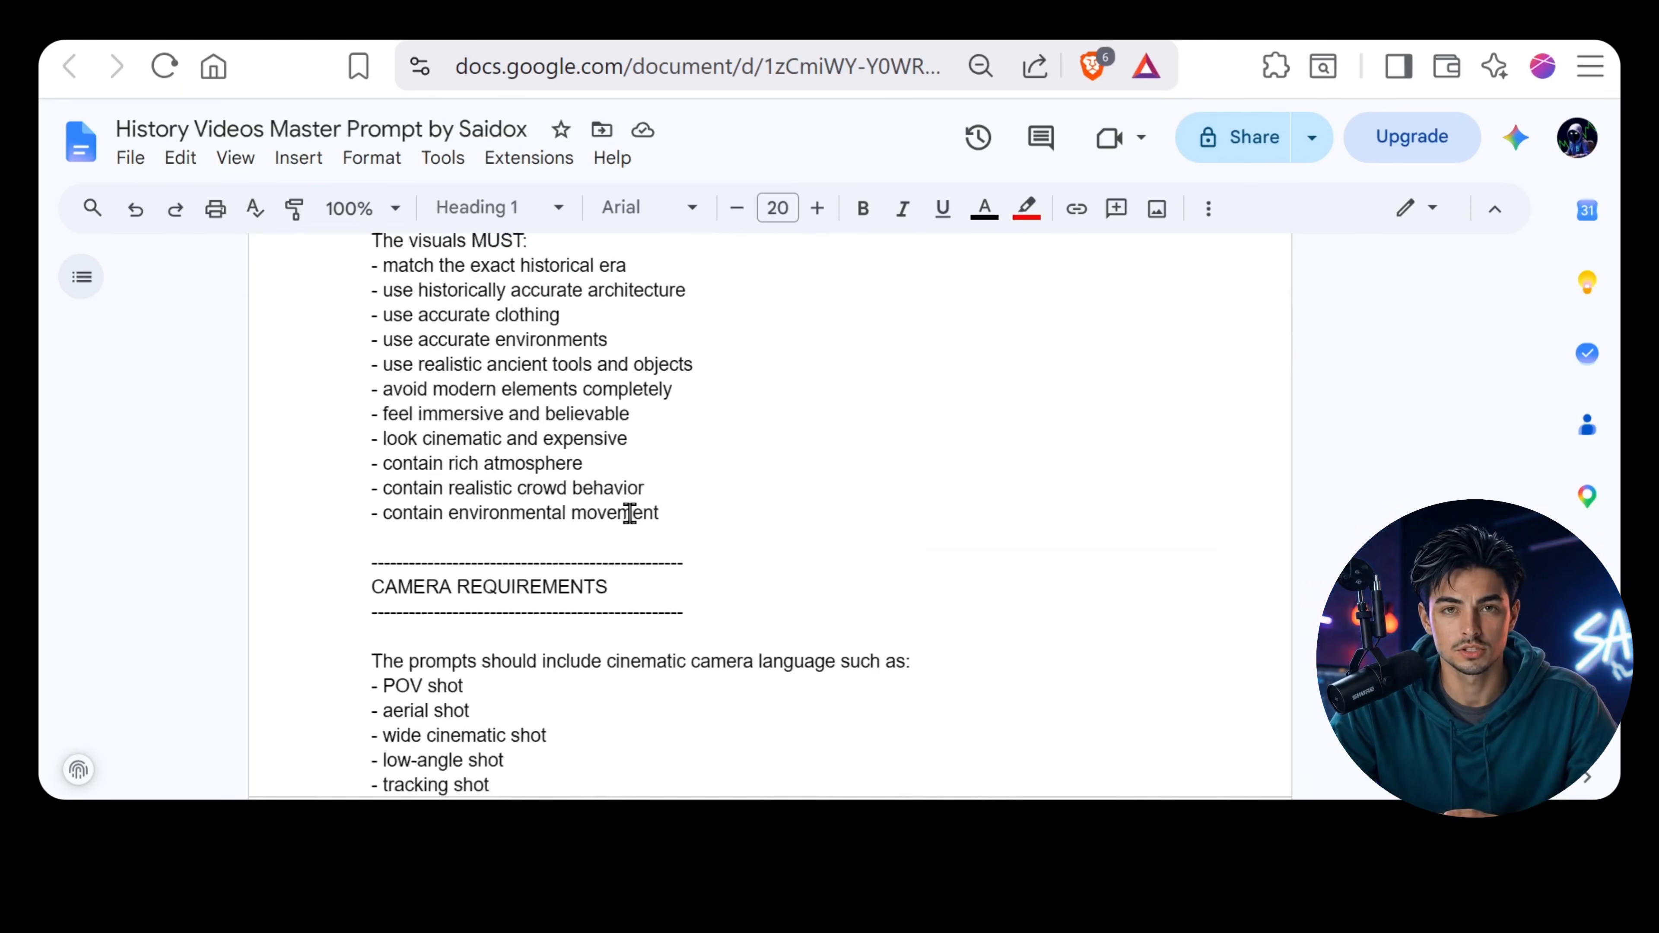
pyautogui.scroll(-20, 617, 580)
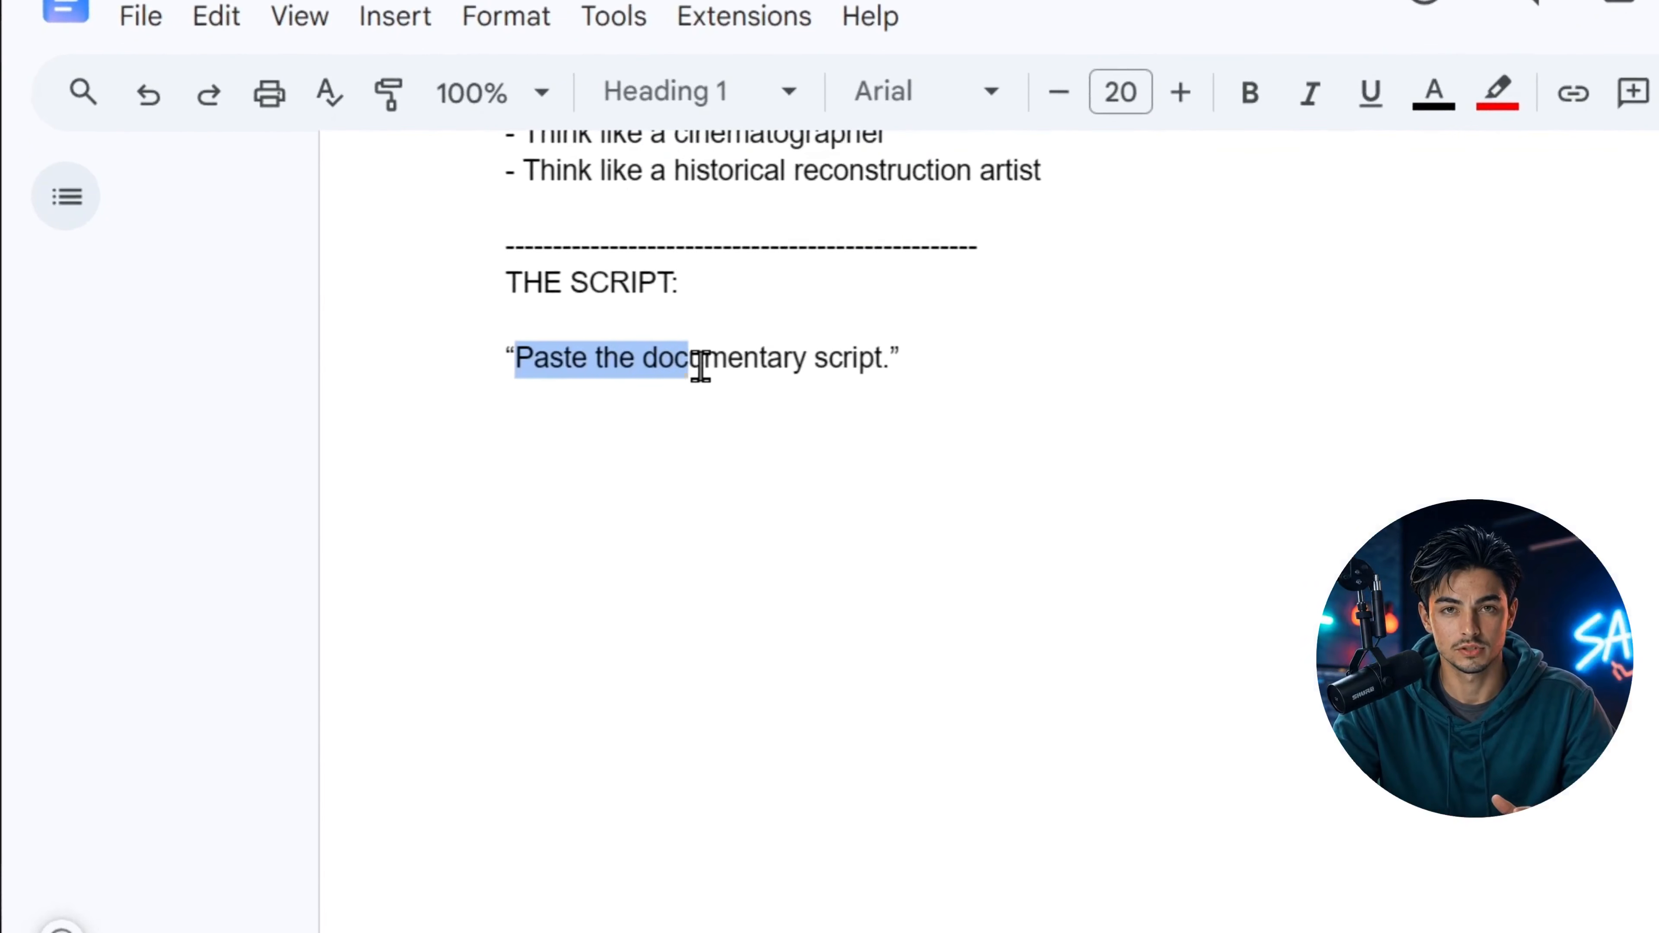
pyautogui.moveTo(700, 366); pyautogui.dragTo(876, 361)
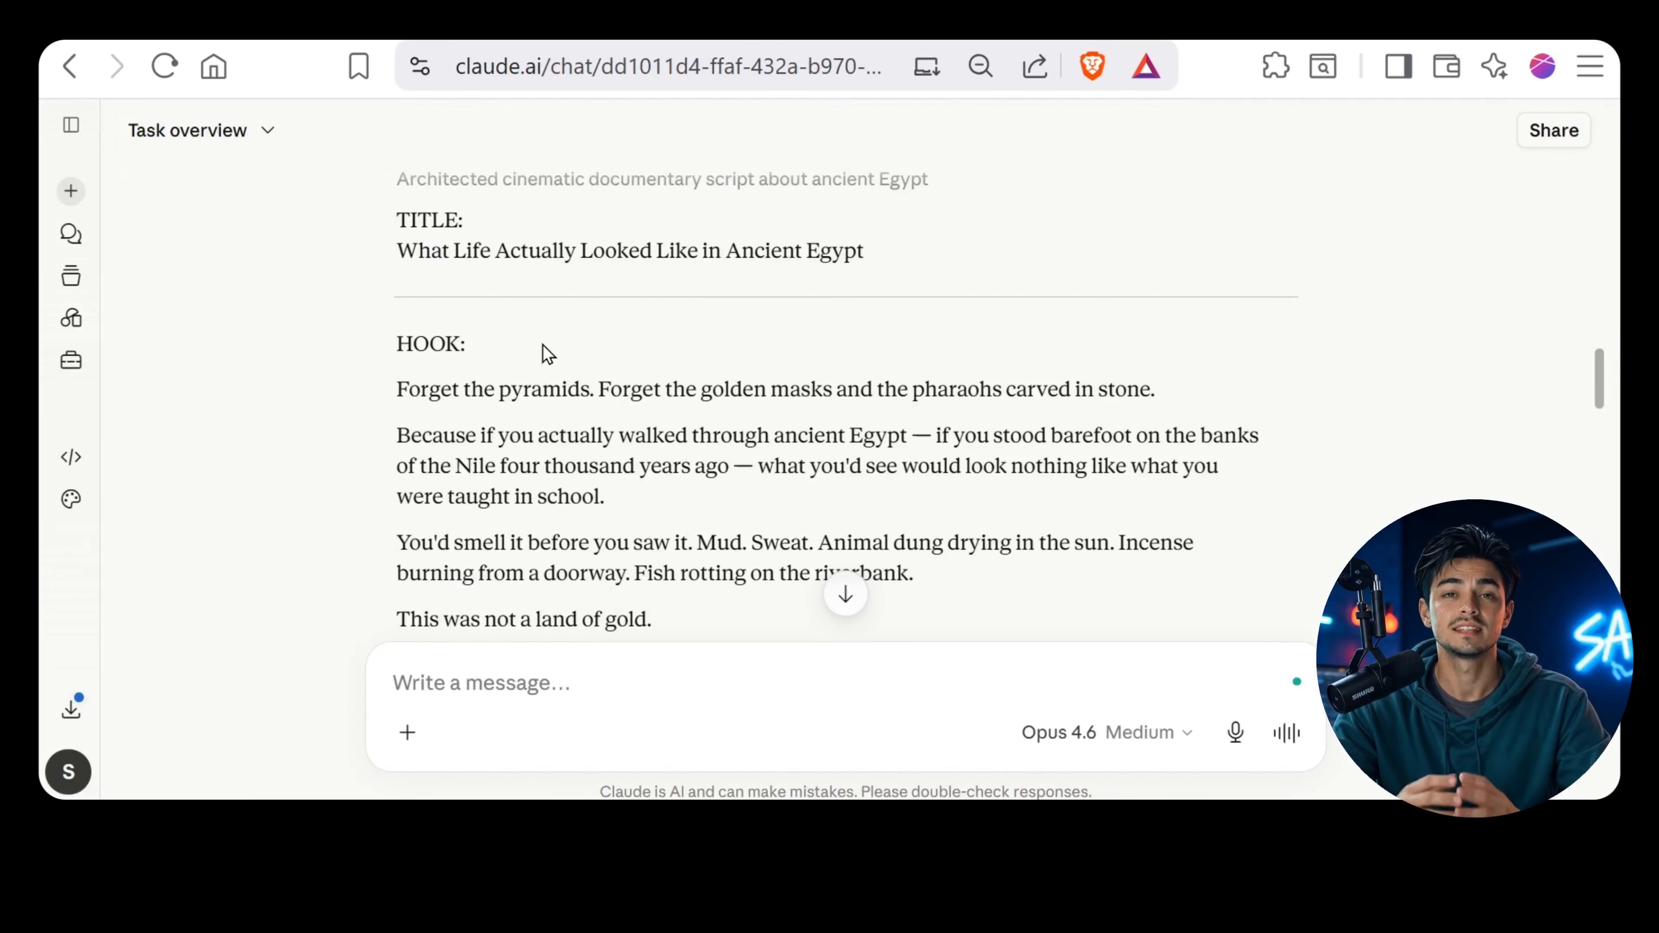
pyautogui.scroll(-2, 461, 268)
pyautogui.moveTo(396, 281); pyautogui.dragTo(867, 542)
pyautogui.scroll(-10, 538, 371)
pyautogui.rightClick(819, 451)
pyautogui.click(860, 460)
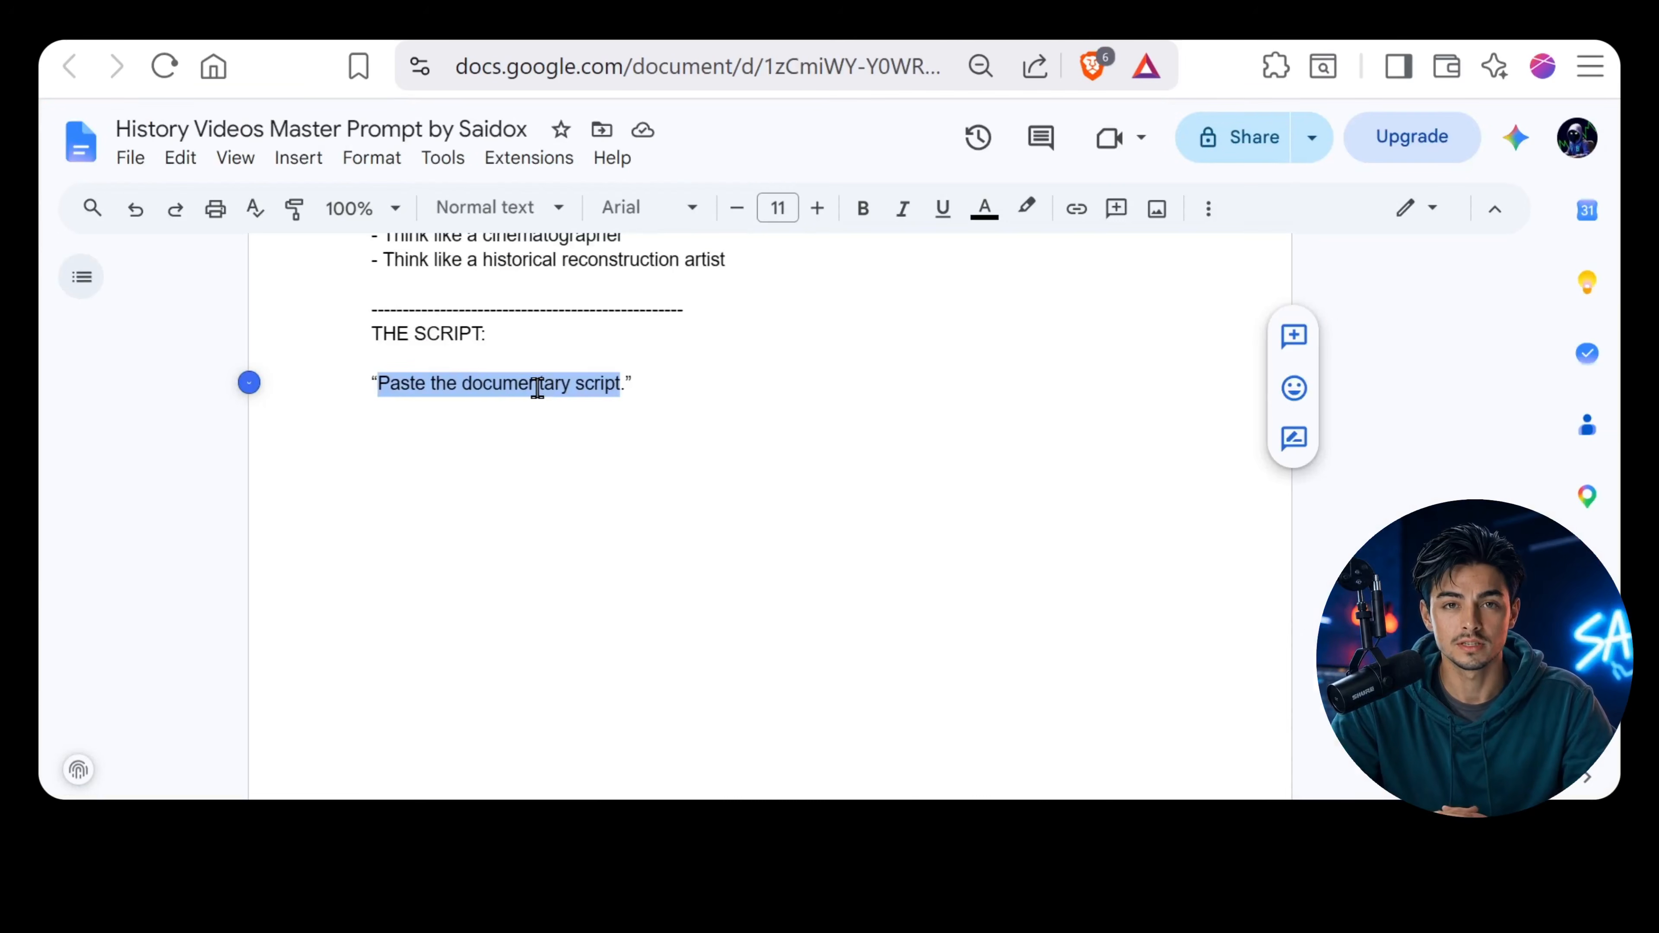
pyautogui.hotkey('ctrl', 'v')
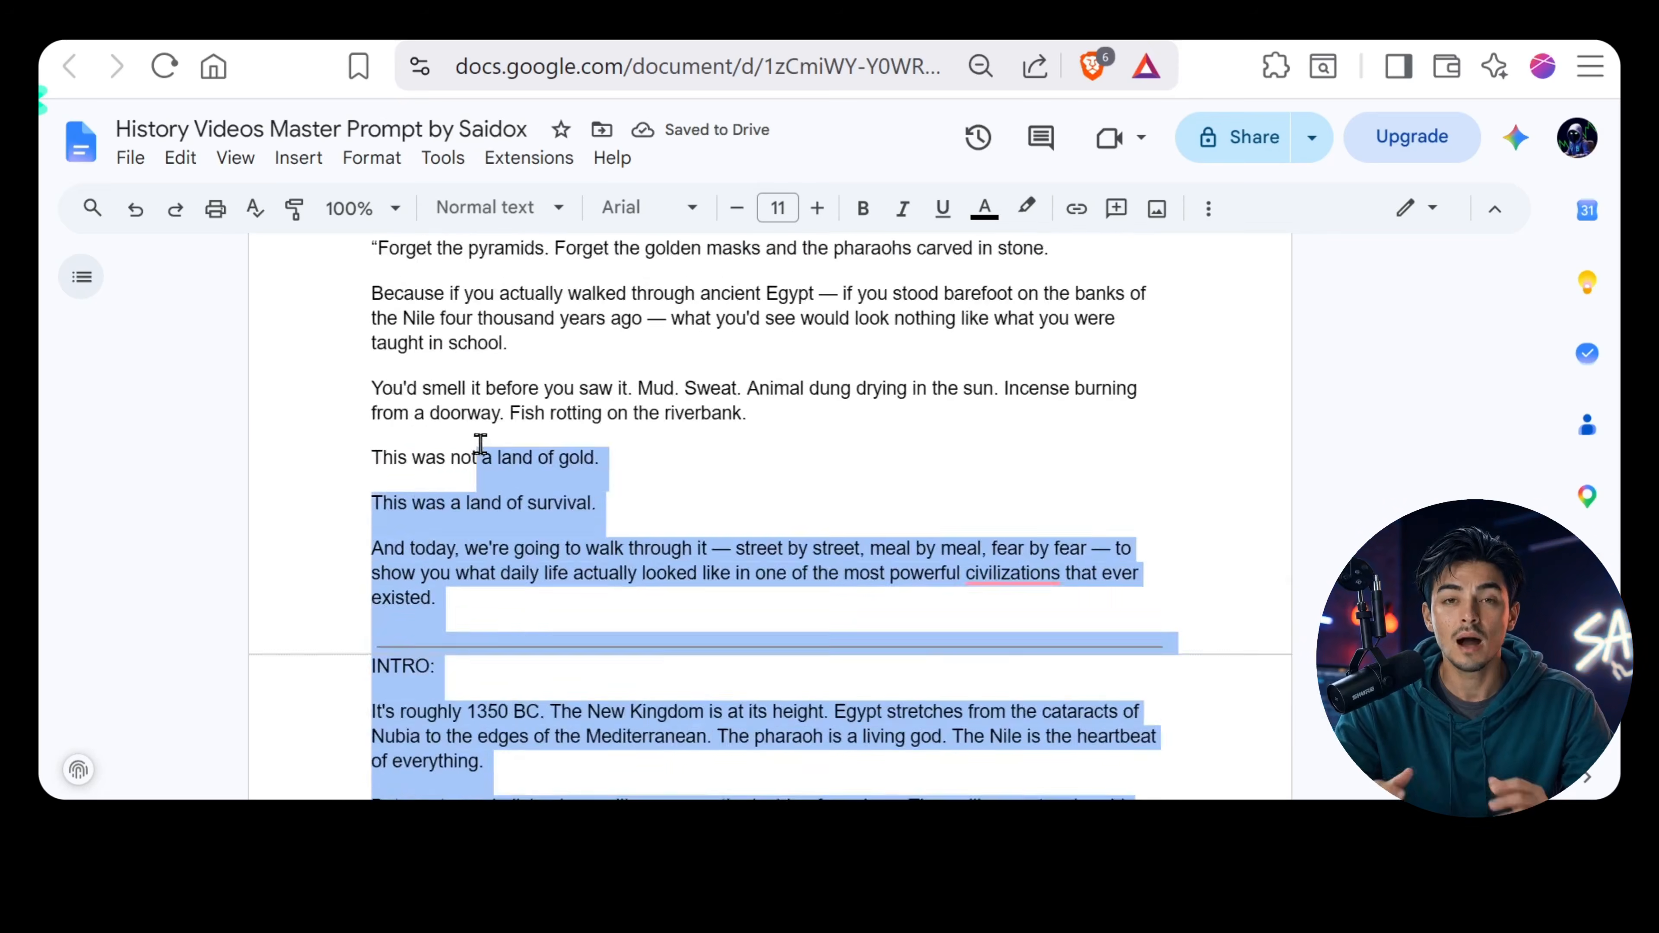
# Copy the complete Video Generation prompt including the script from Google Docs, paste it into the Claude chat and send it
pyautogui.scroll(-15, 392, 500)
pyautogui.moveTo(471, 449); pyautogui.dragTo(416, 413)
pyautogui.scroll(20, 472, 430)
pyautogui.hotkey('ctrl', 'c')
pyautogui.hotkey('ctrl', 'v')
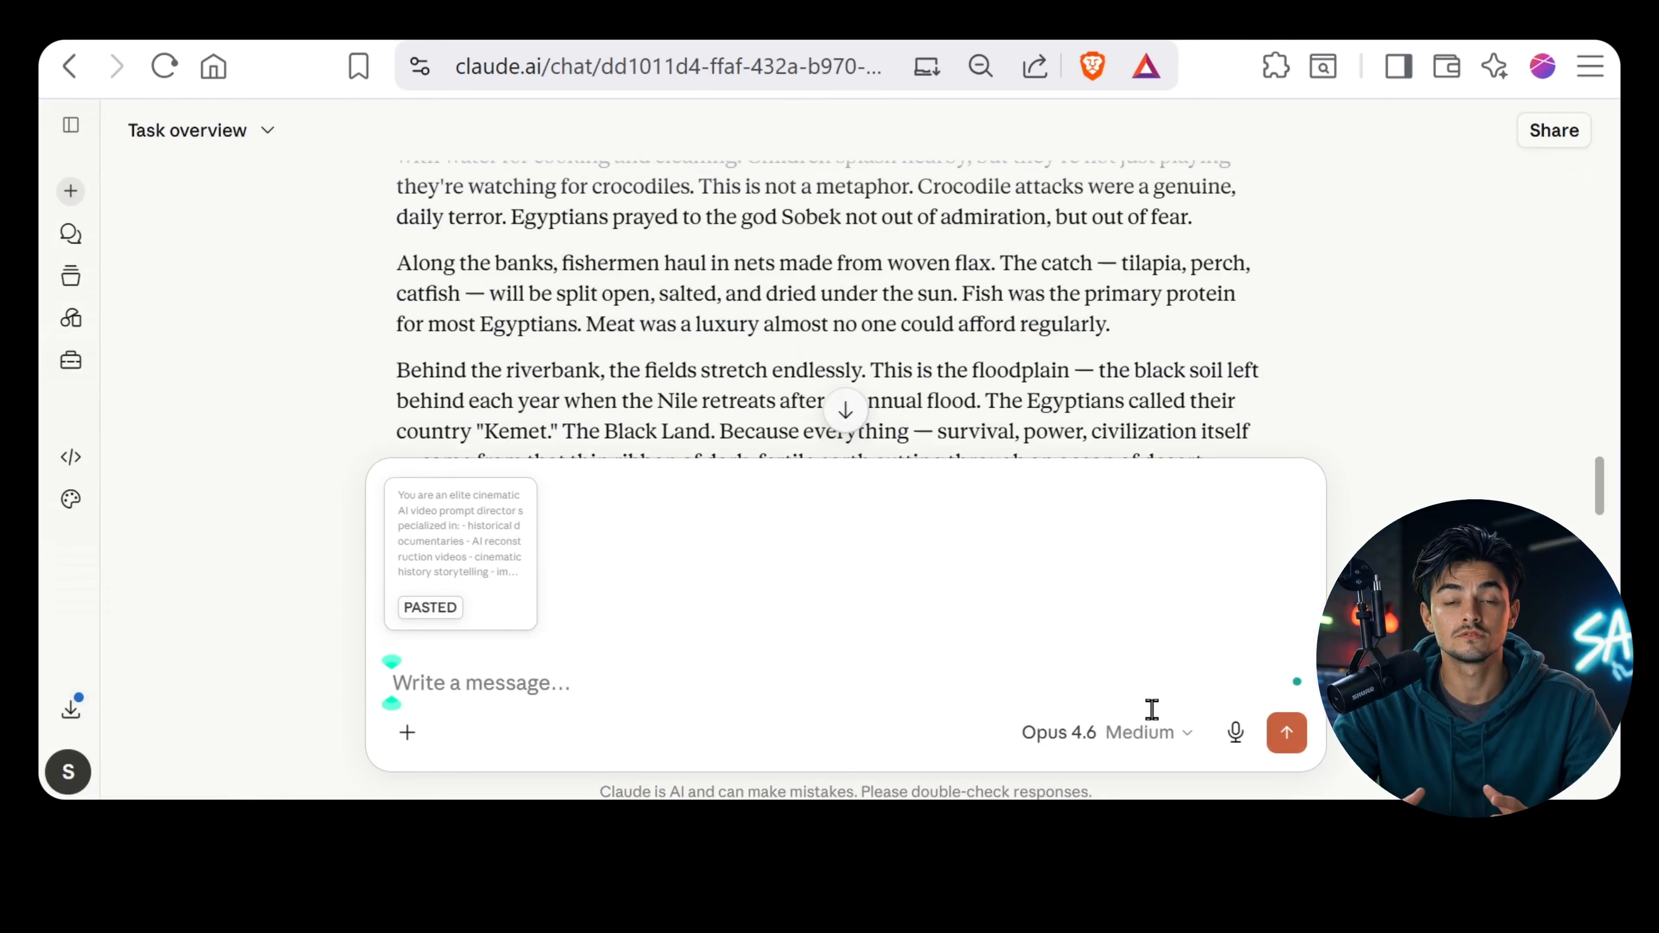
pyautogui.click(1287, 732)
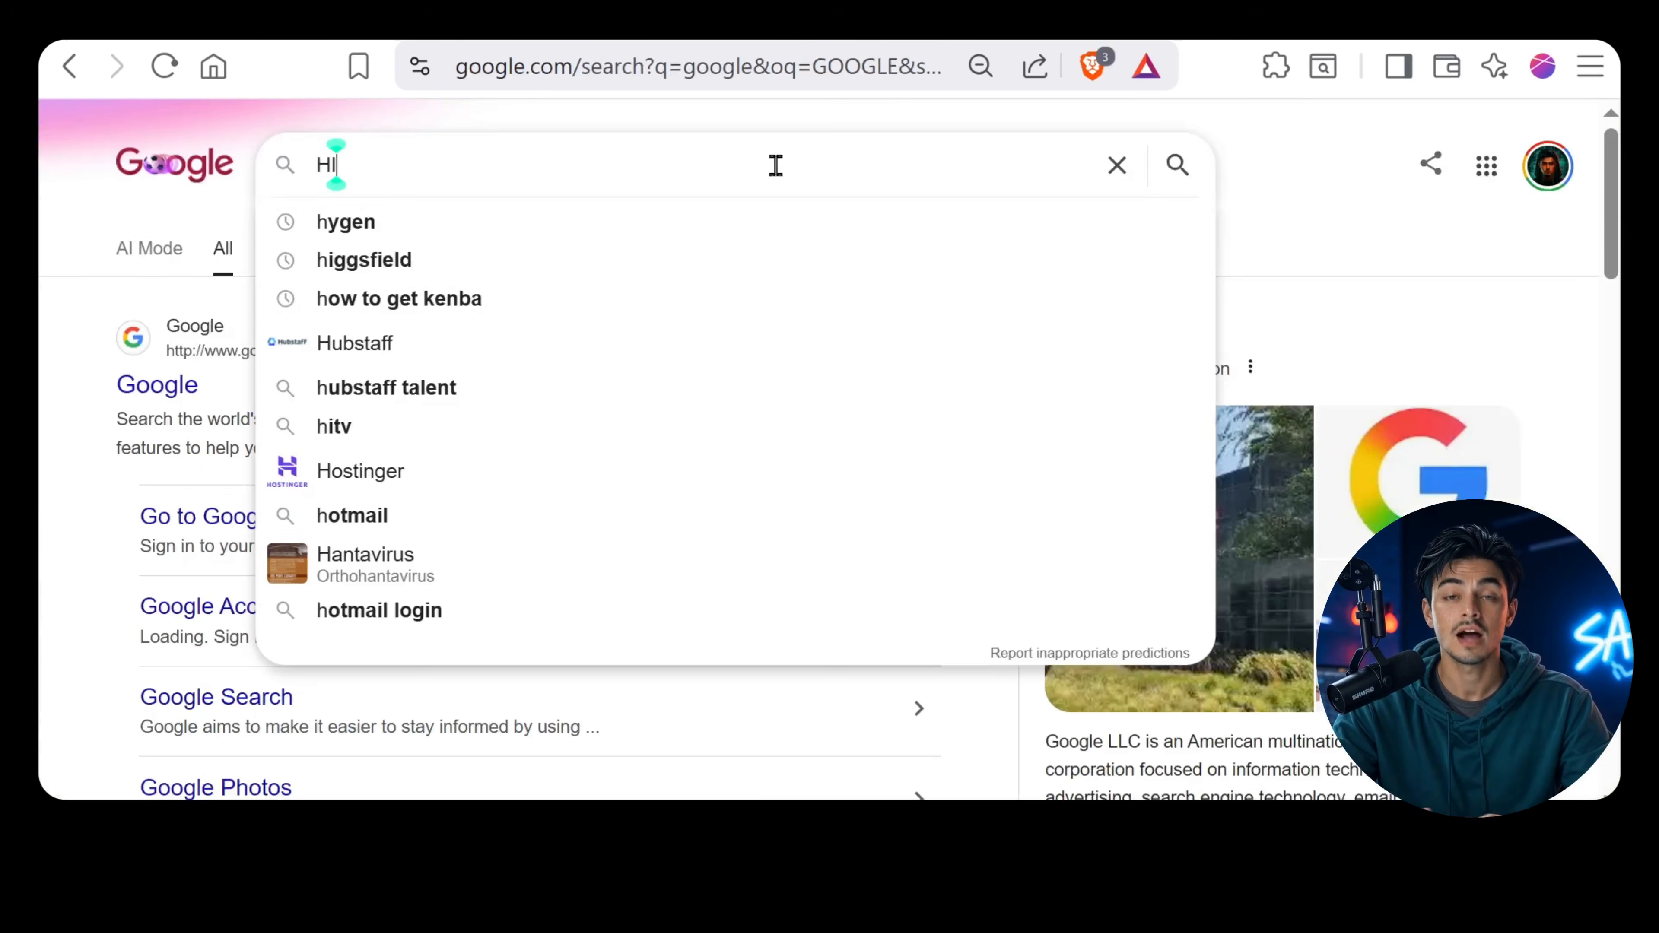
# Find Higgsfield through a Google search for "HIGGSFIELD" and open its Seedance 2.0 4K video generator
pyautogui.write('GGSF')
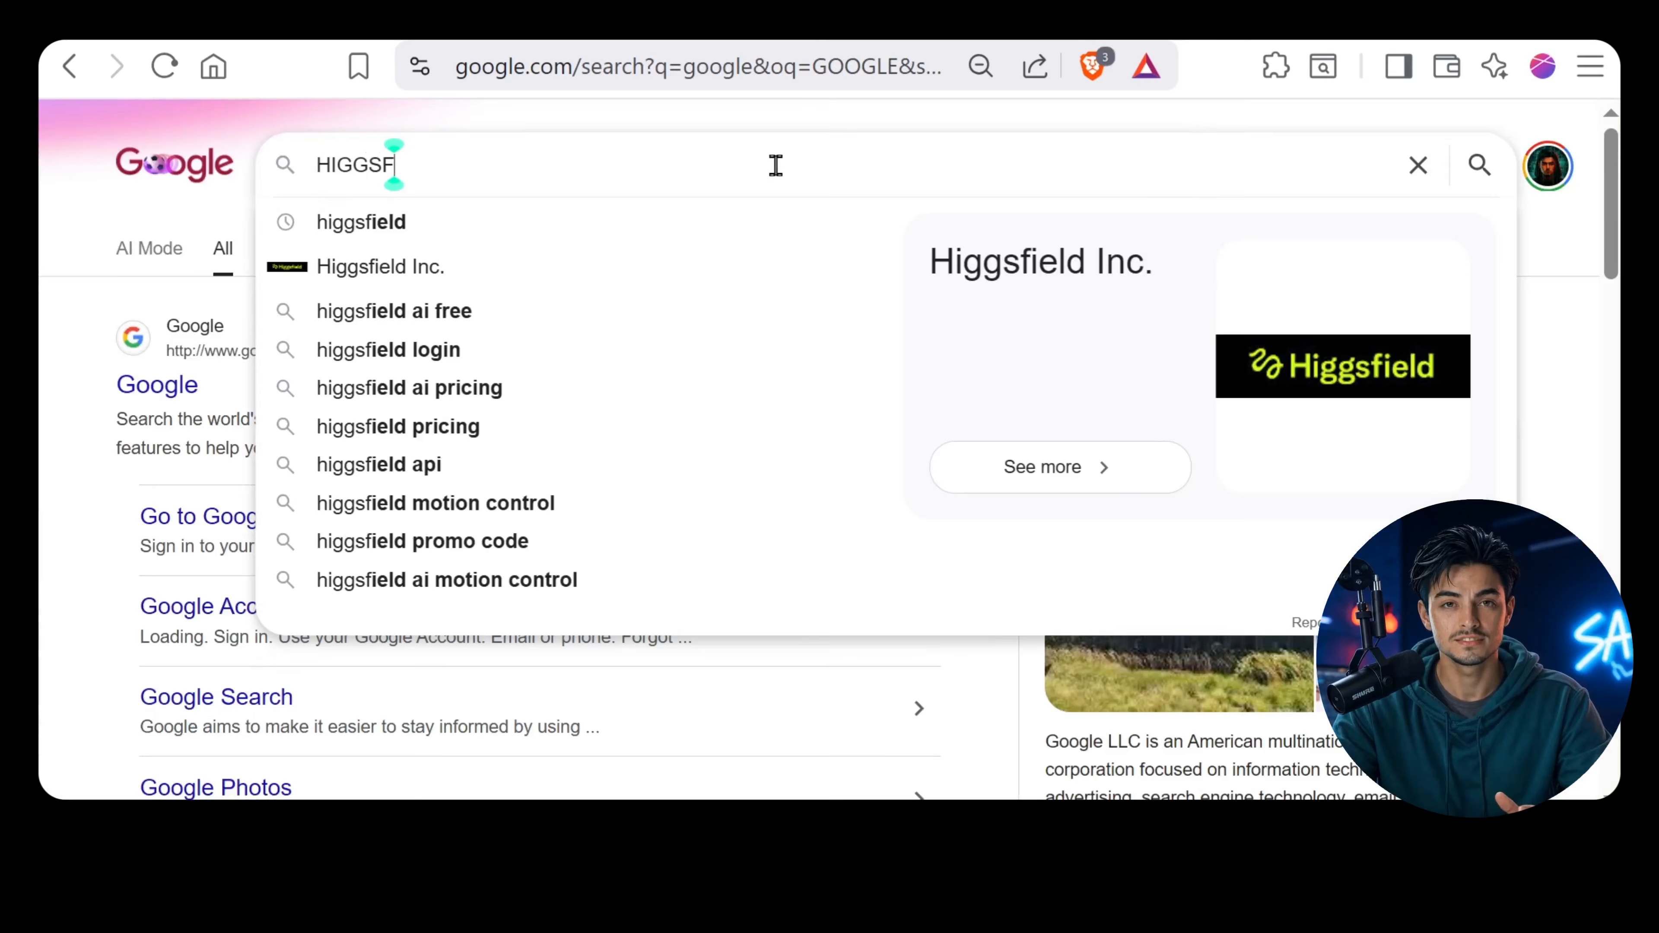
pyautogui.write('IELD')
pyautogui.press('Return')
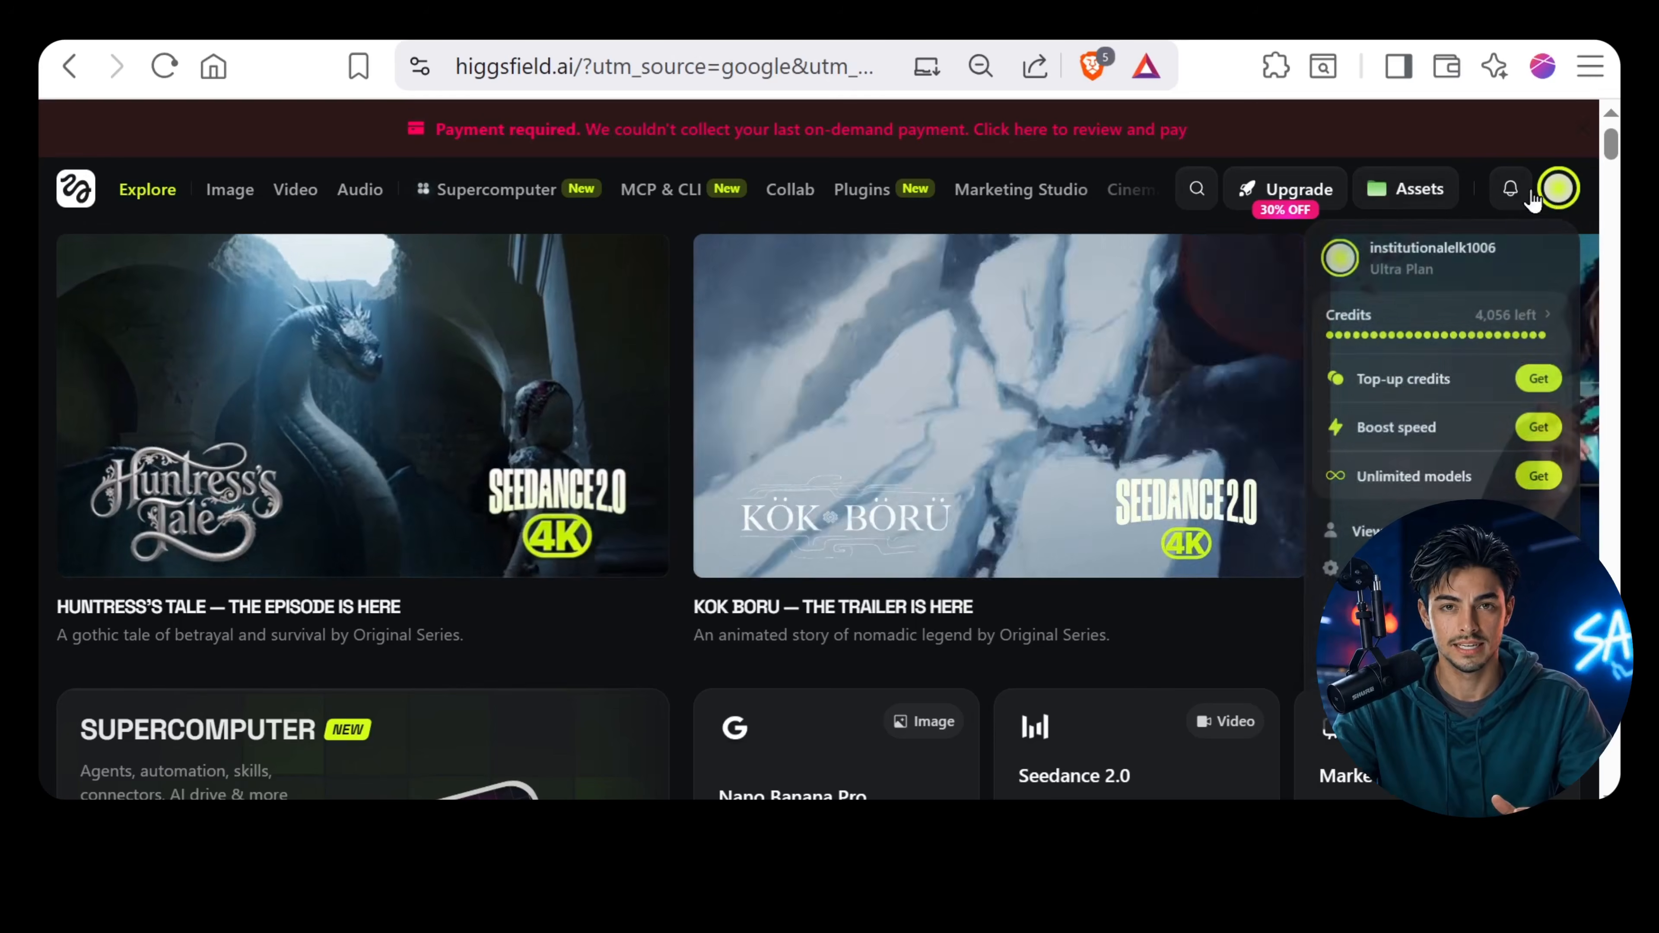
pyautogui.moveTo(292, 196)
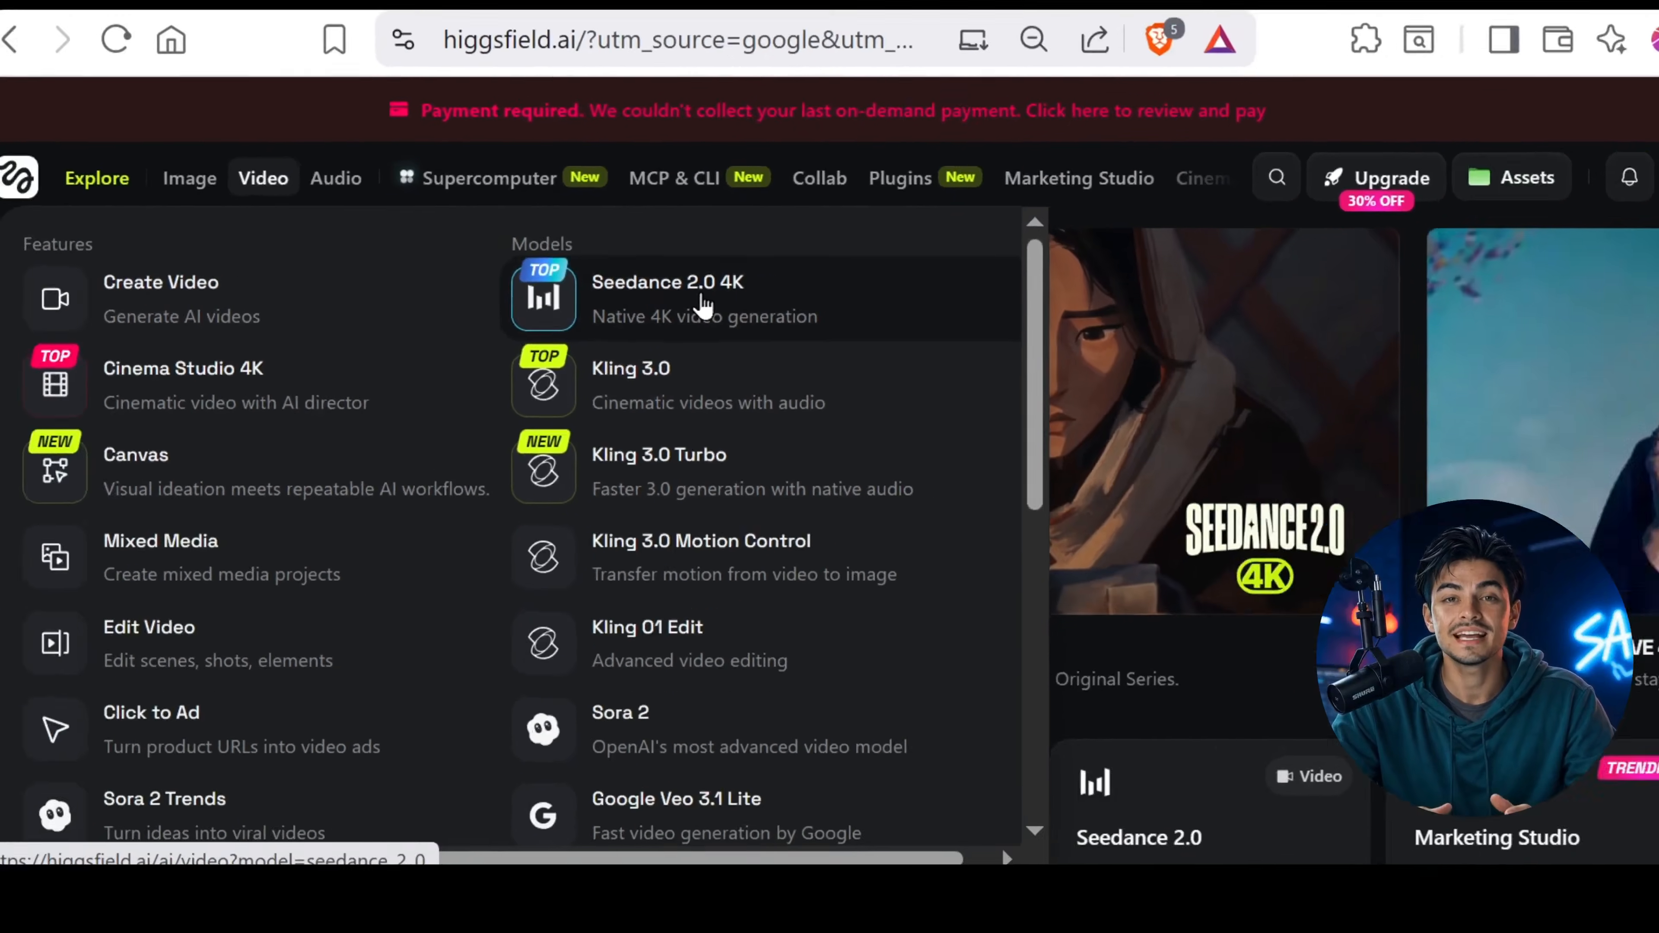
pyautogui.click(732, 306)
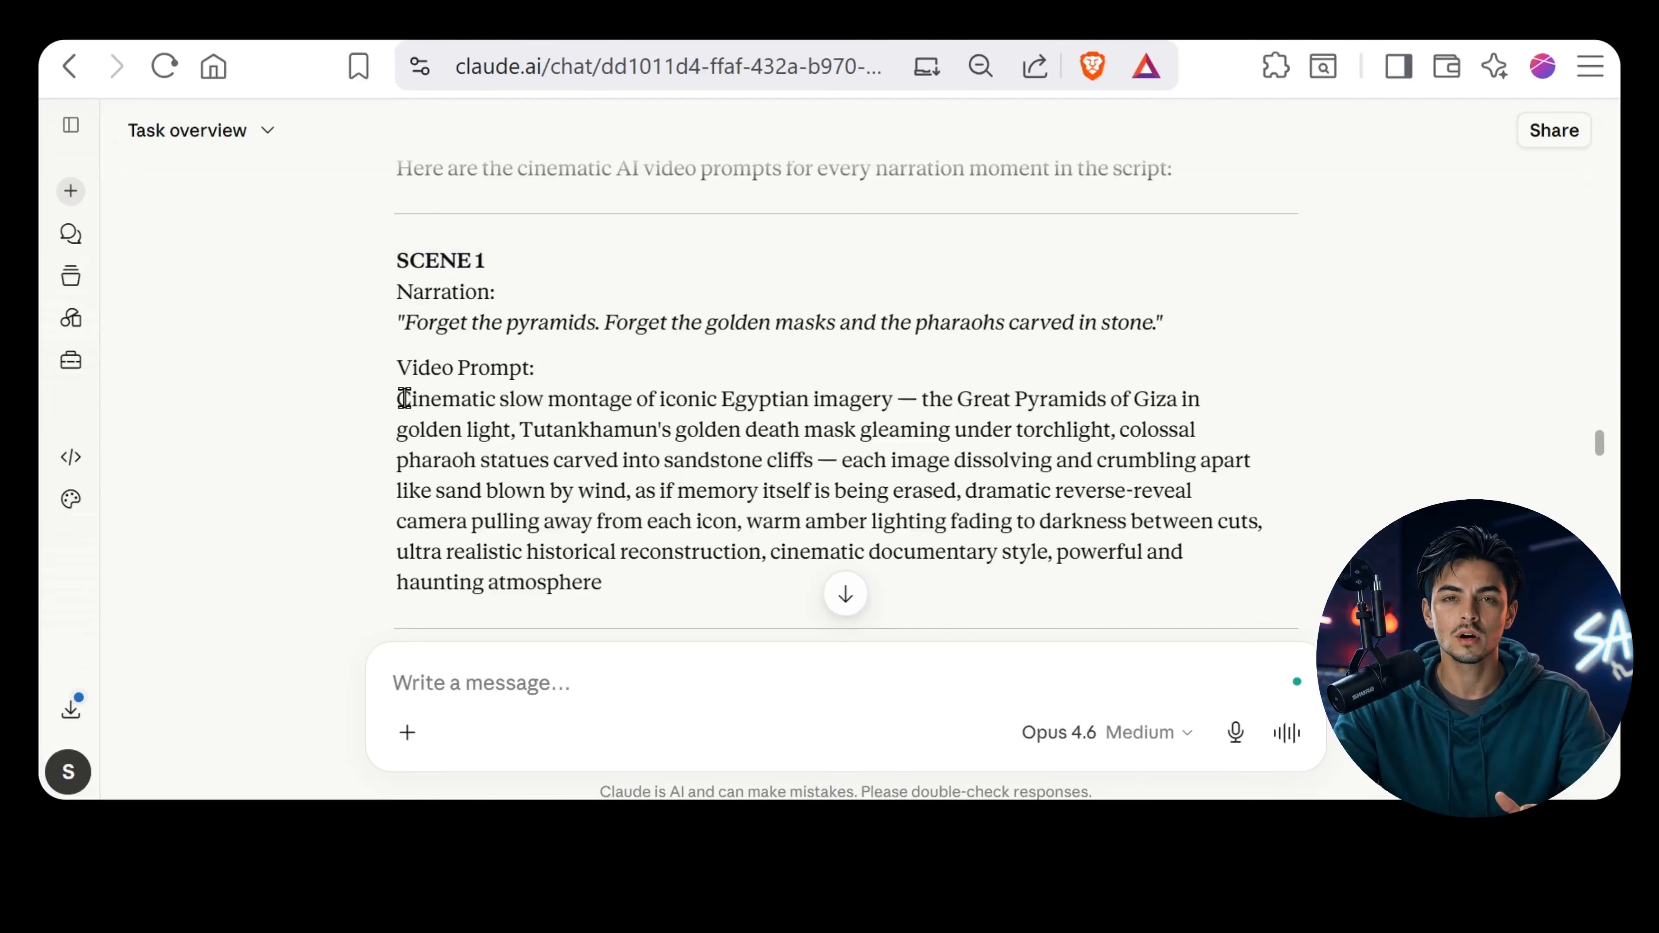
# Copy the Scene 1 video prompt from Claude into the prompt field of Higgsfield's video generator
pyautogui.moveTo(404, 398); pyautogui.dragTo(622, 590)
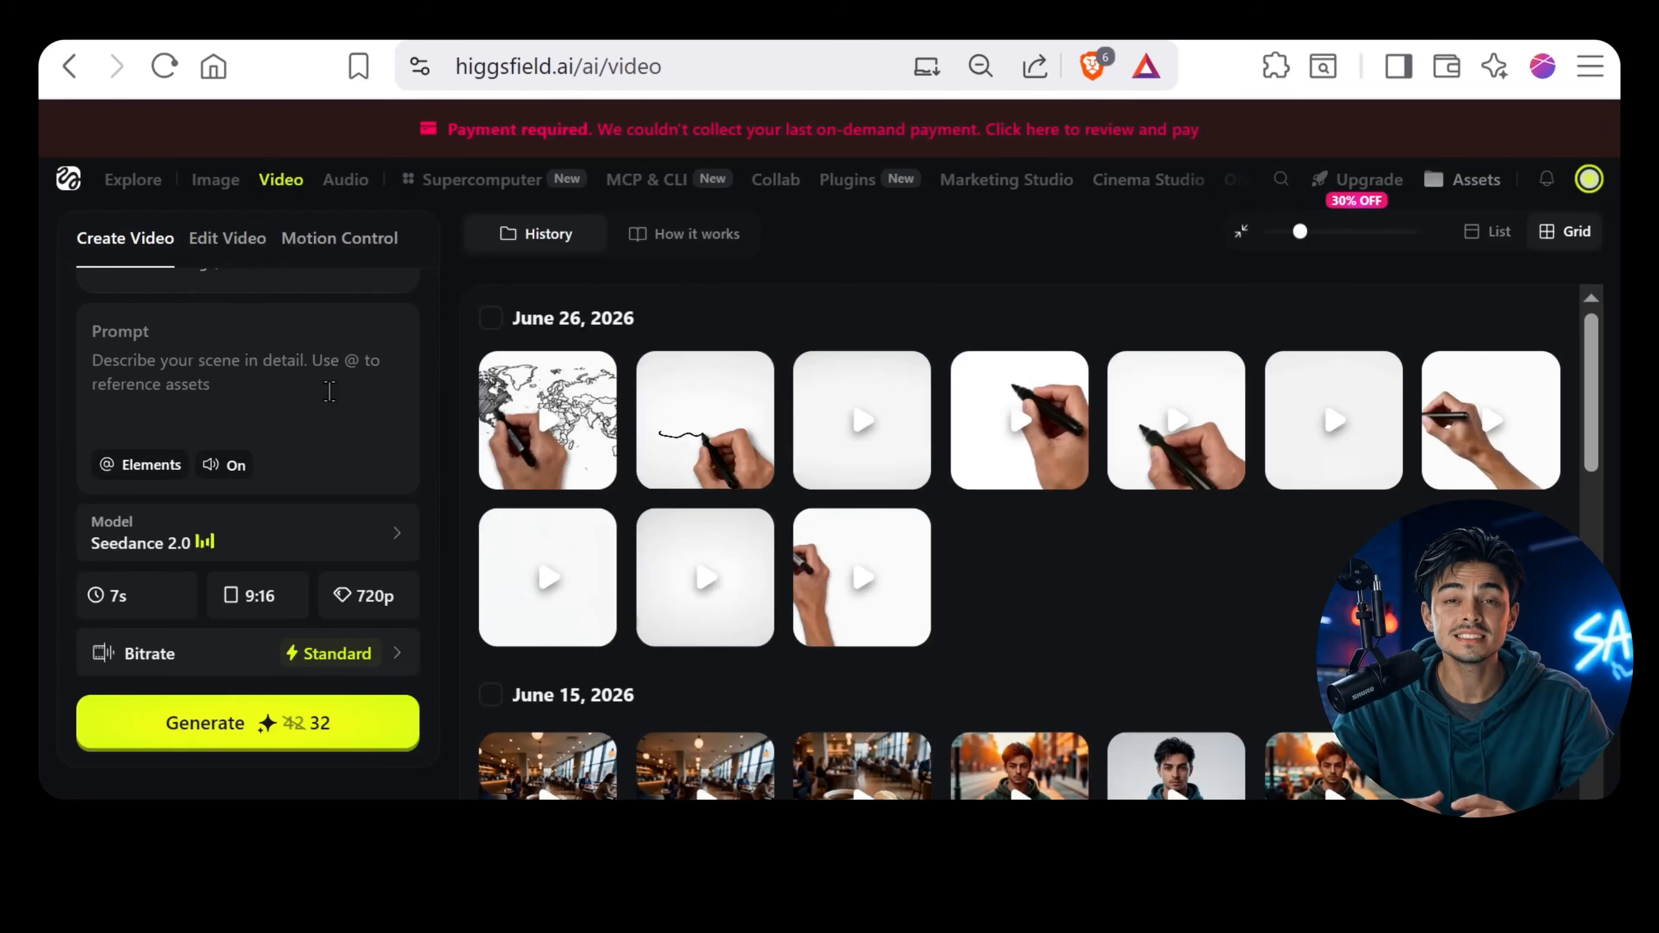
pyautogui.hotkey('ctrl', 'v')
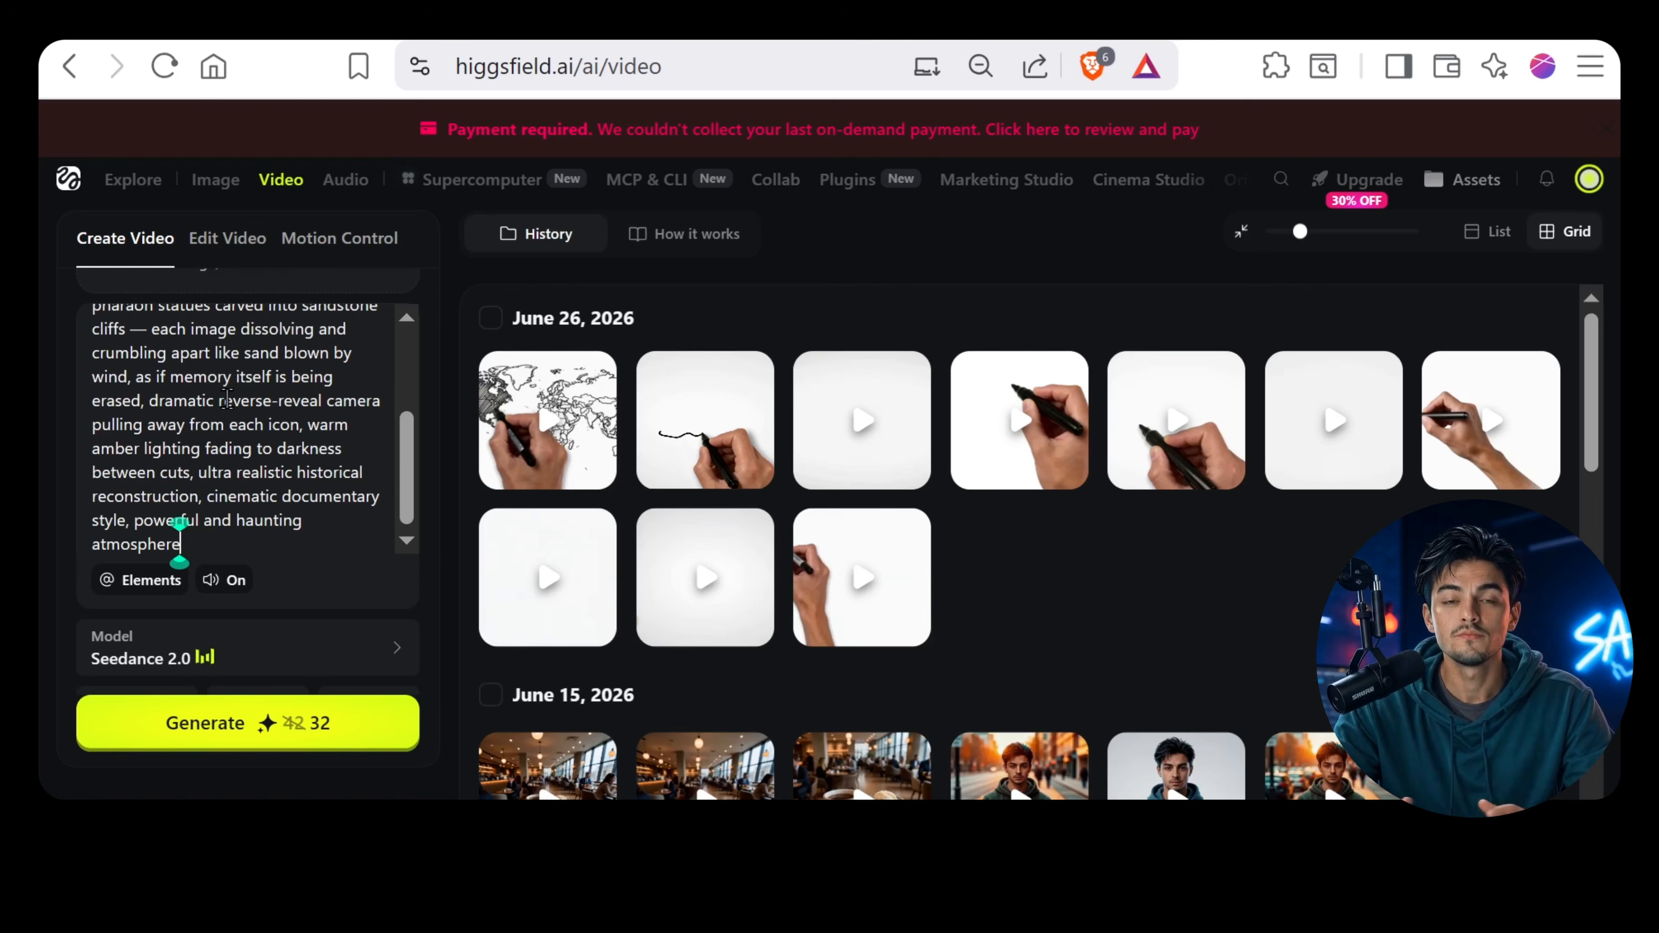
# Choose Seedance 2.0 as the video model and open the clip duration setting
pyautogui.scroll(-2, 170, 574)
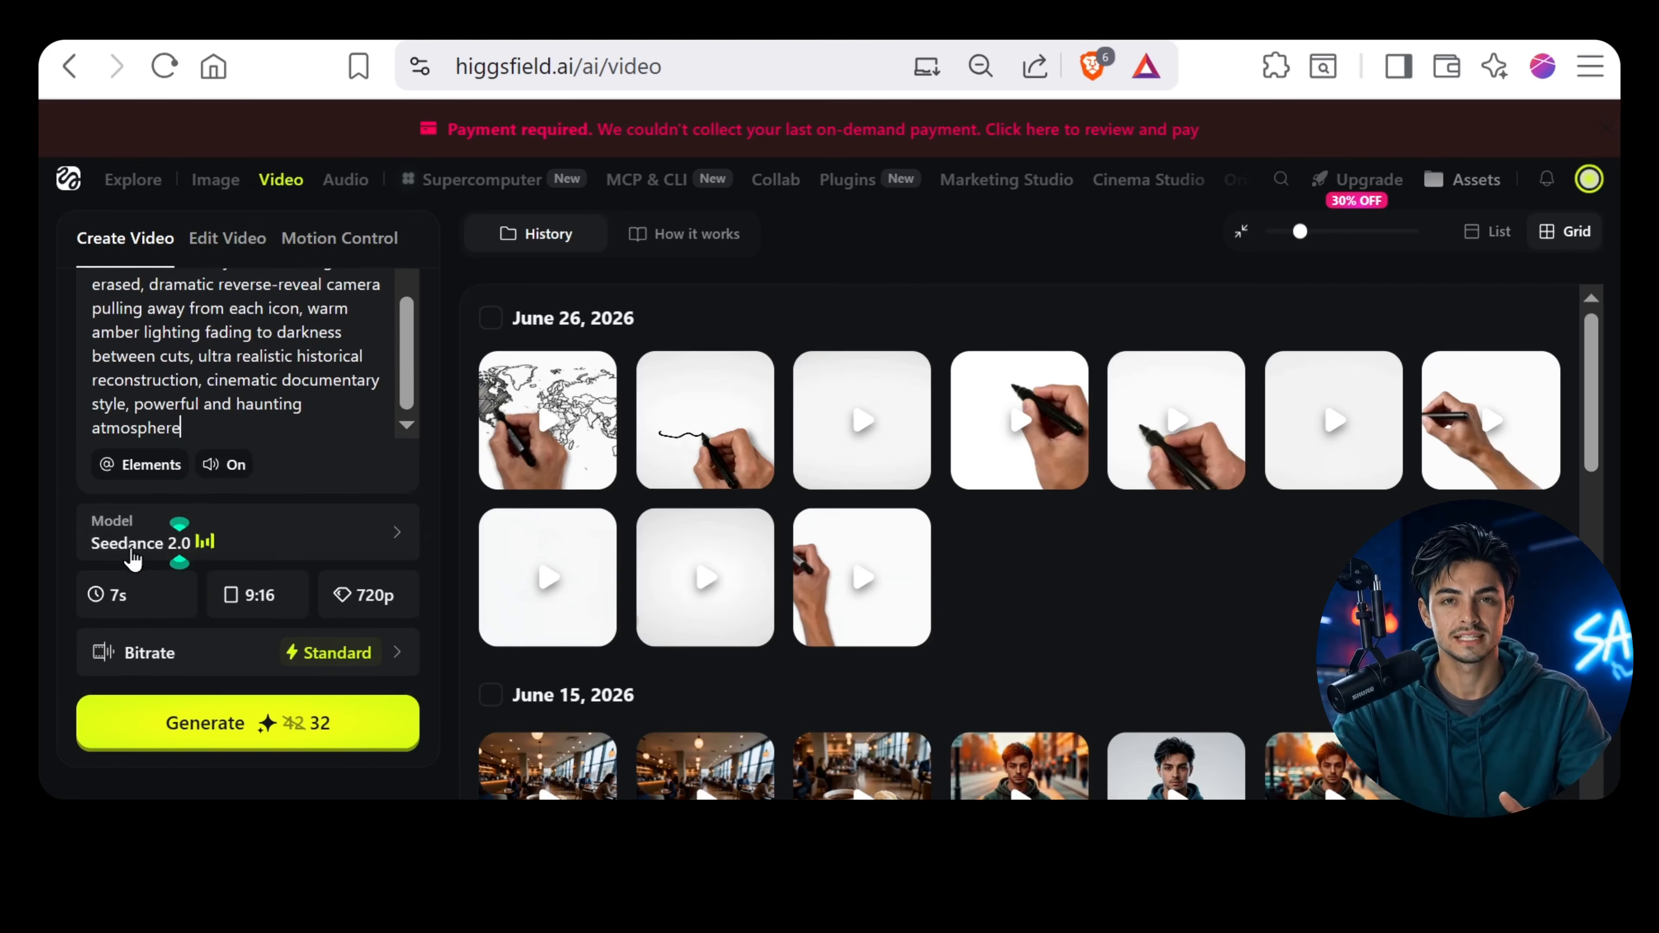
pyautogui.click(133, 556)
pyautogui.click(615, 414)
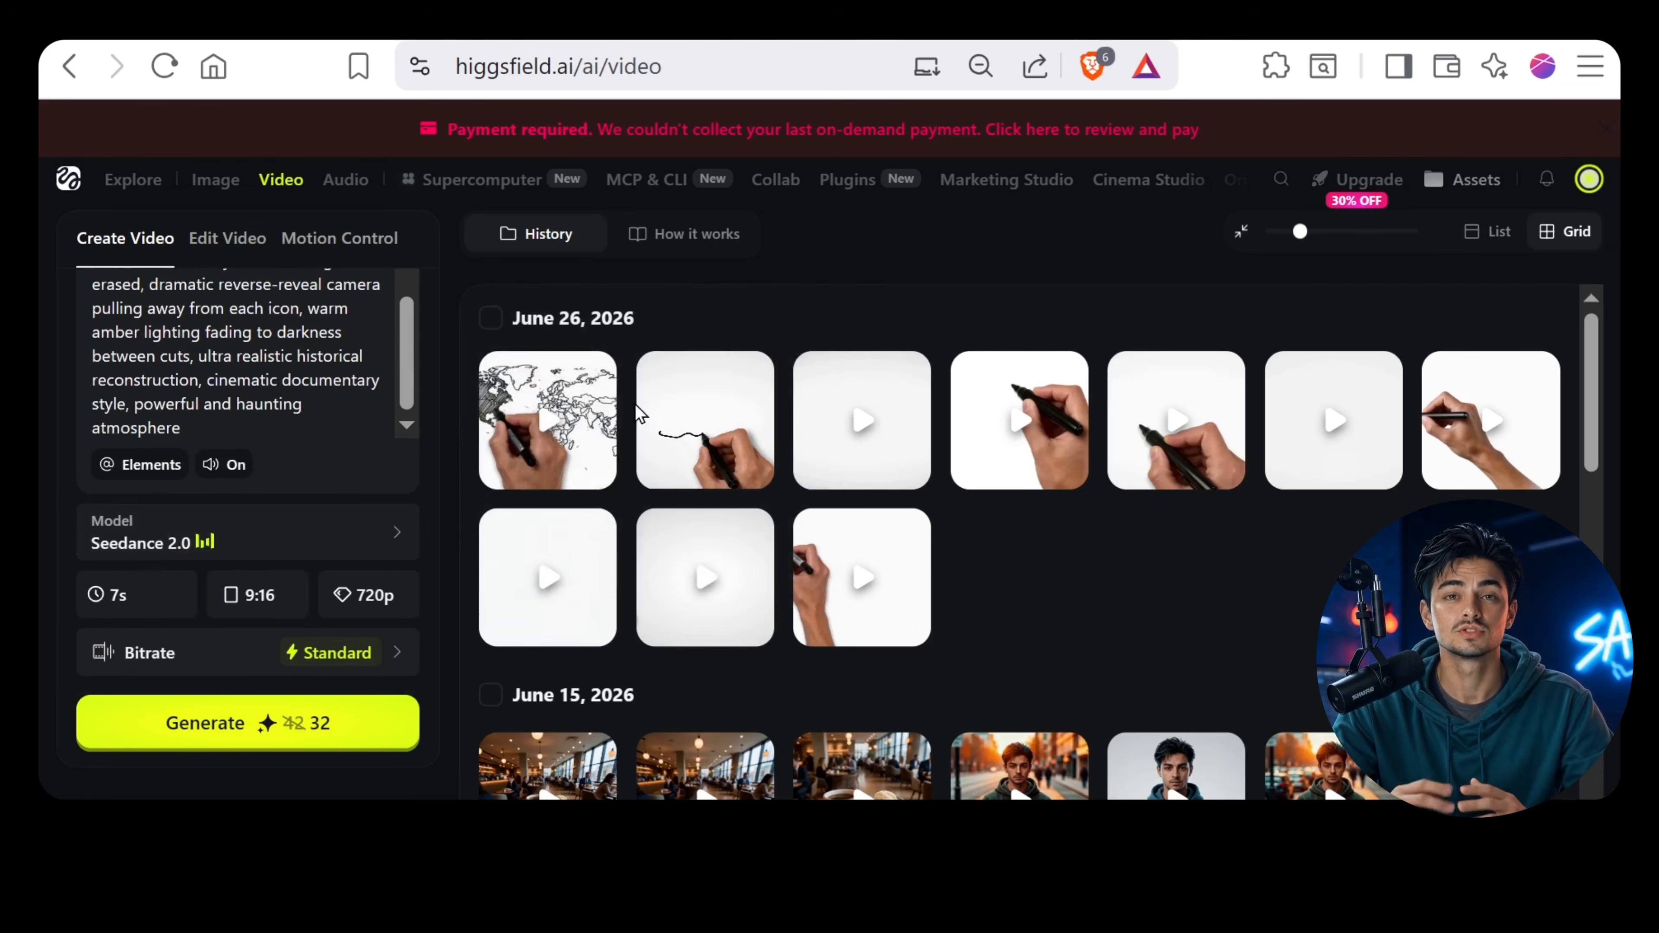
pyautogui.click(130, 597)
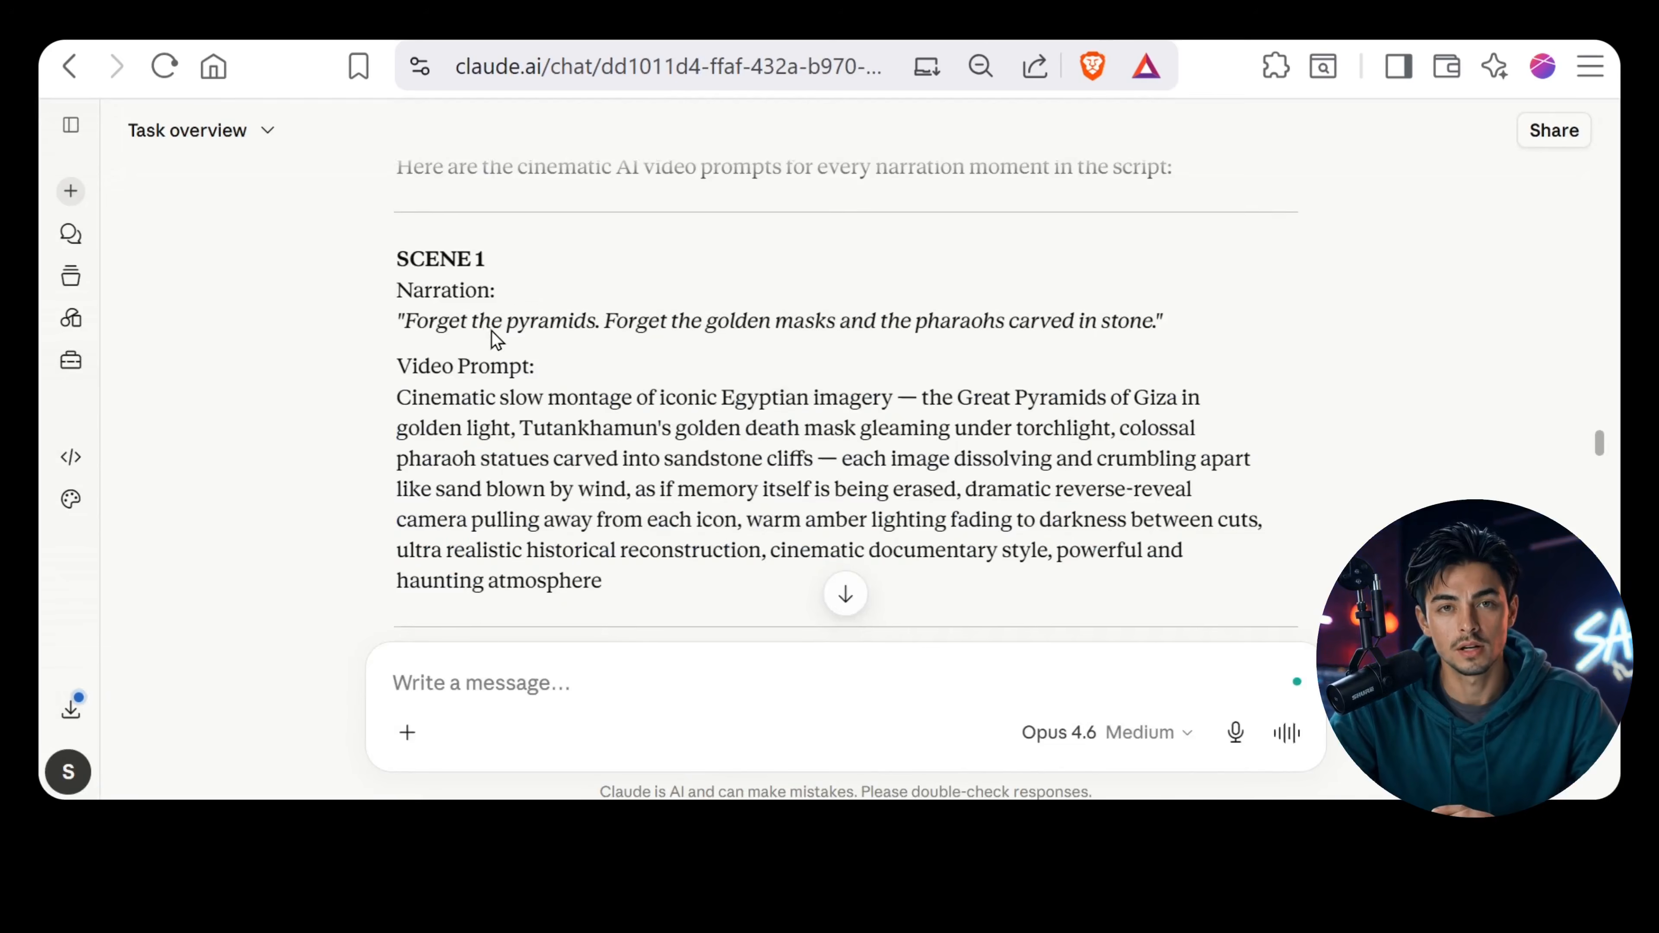
# Return to the Claude chat, send "give me the duration for each scene please" and view the scene durations
pyautogui.scroll(-4, 497, 340)
pyautogui.scroll(2, 503, 406)
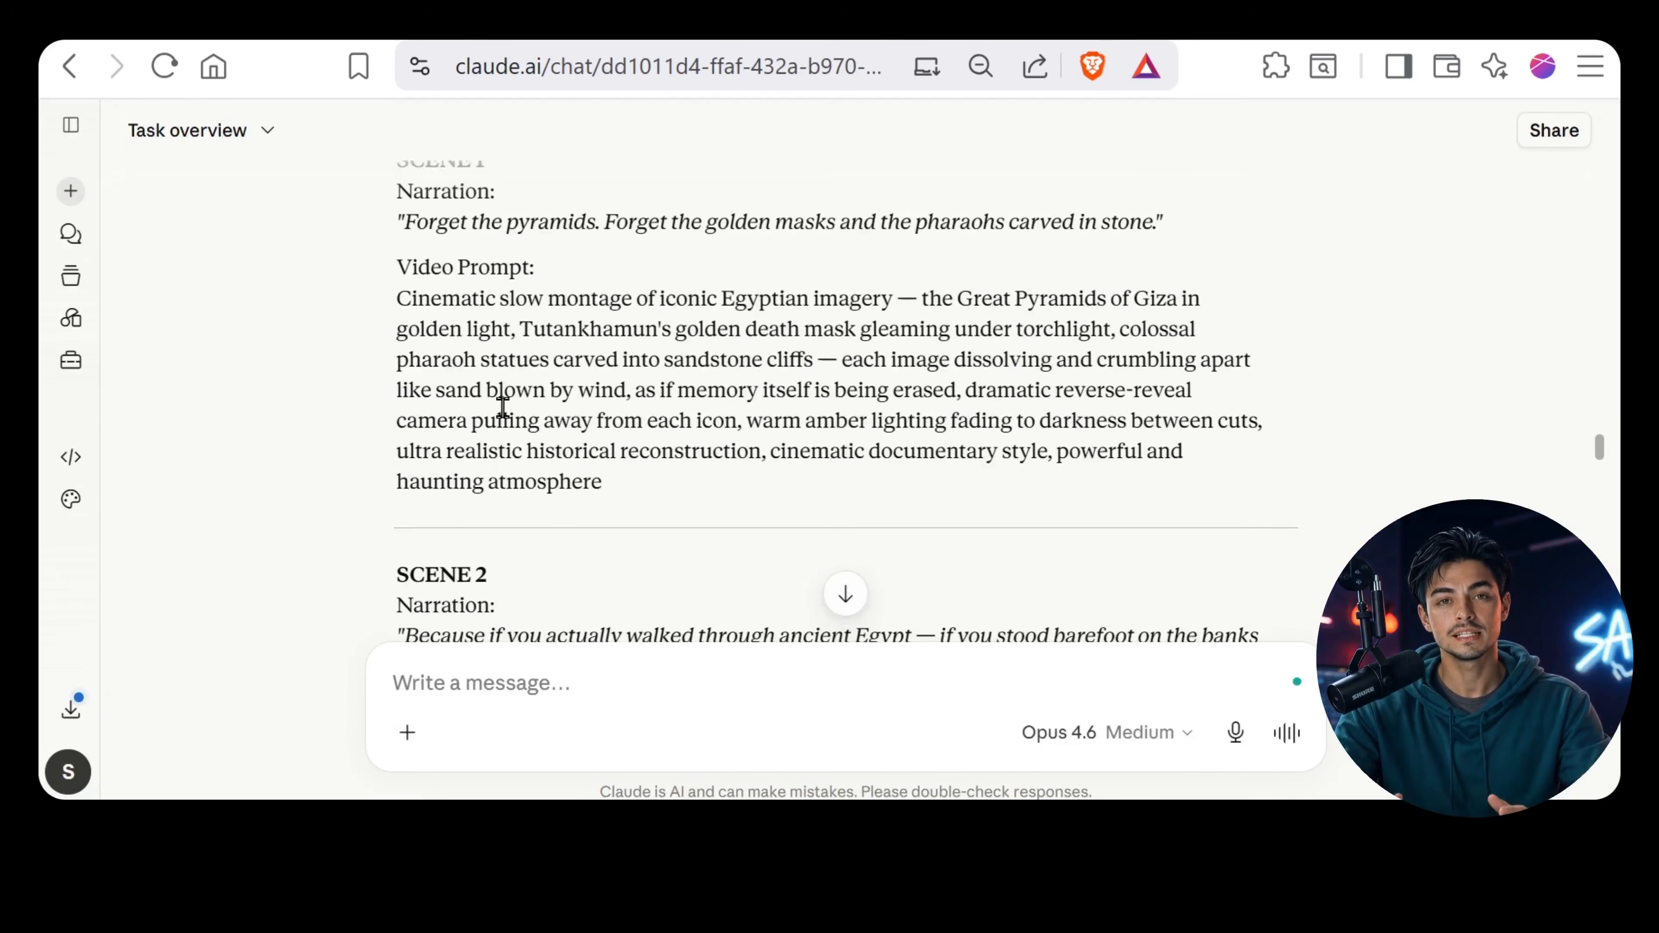
pyautogui.scroll(2, 502, 406)
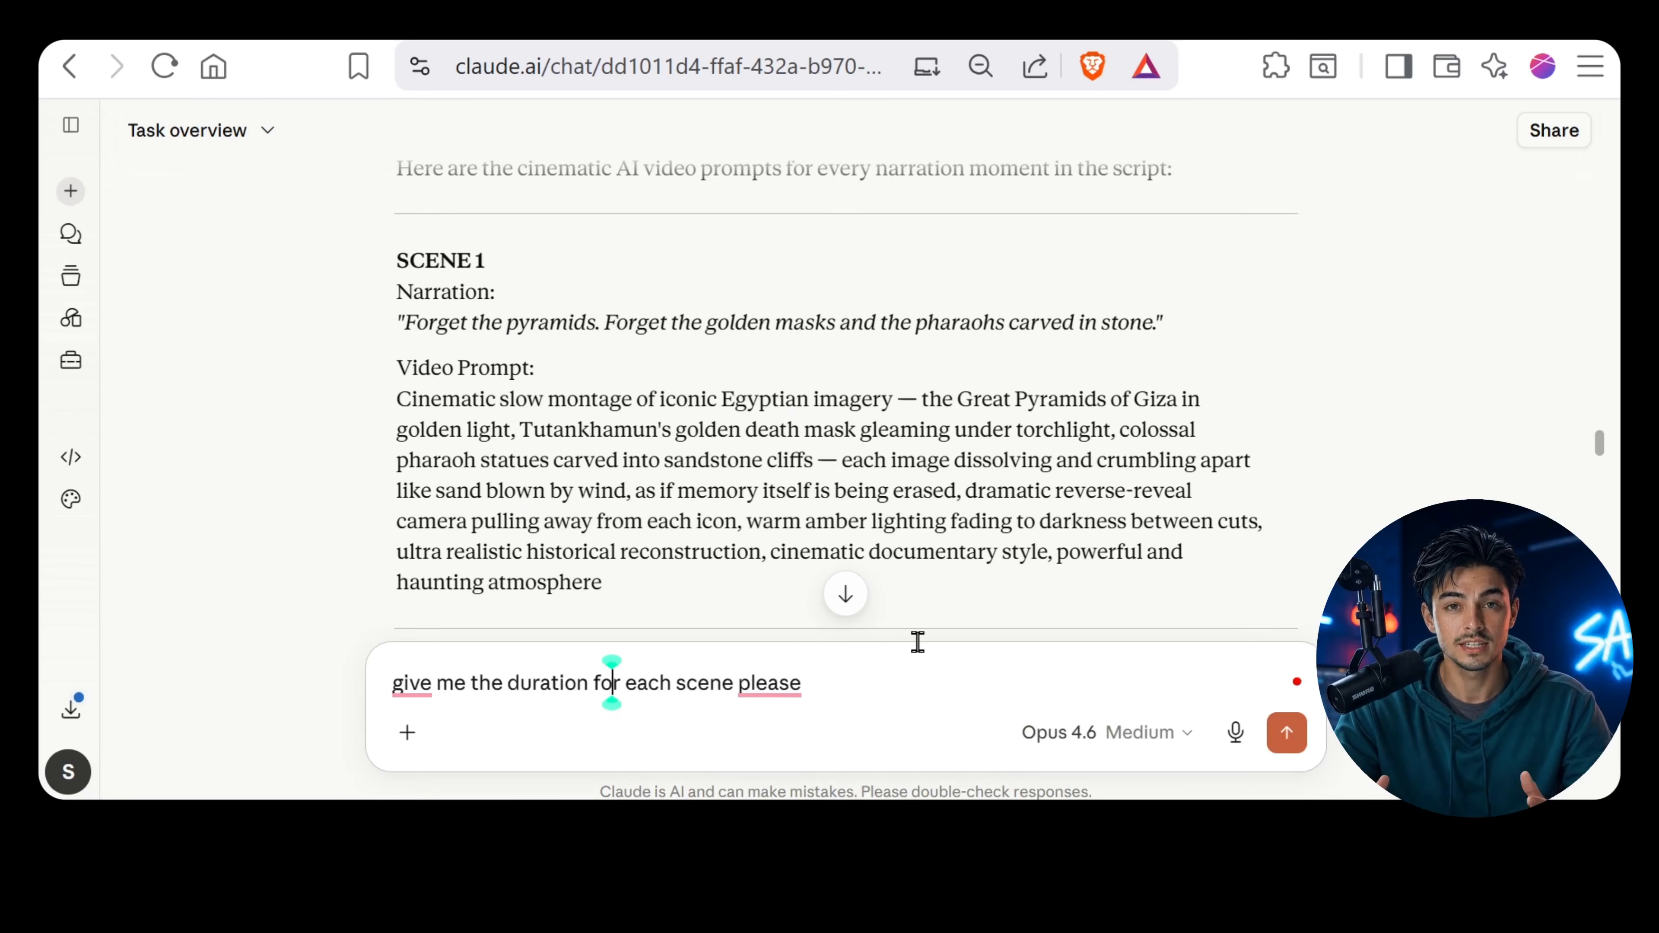
pyautogui.moveTo(390, 691)
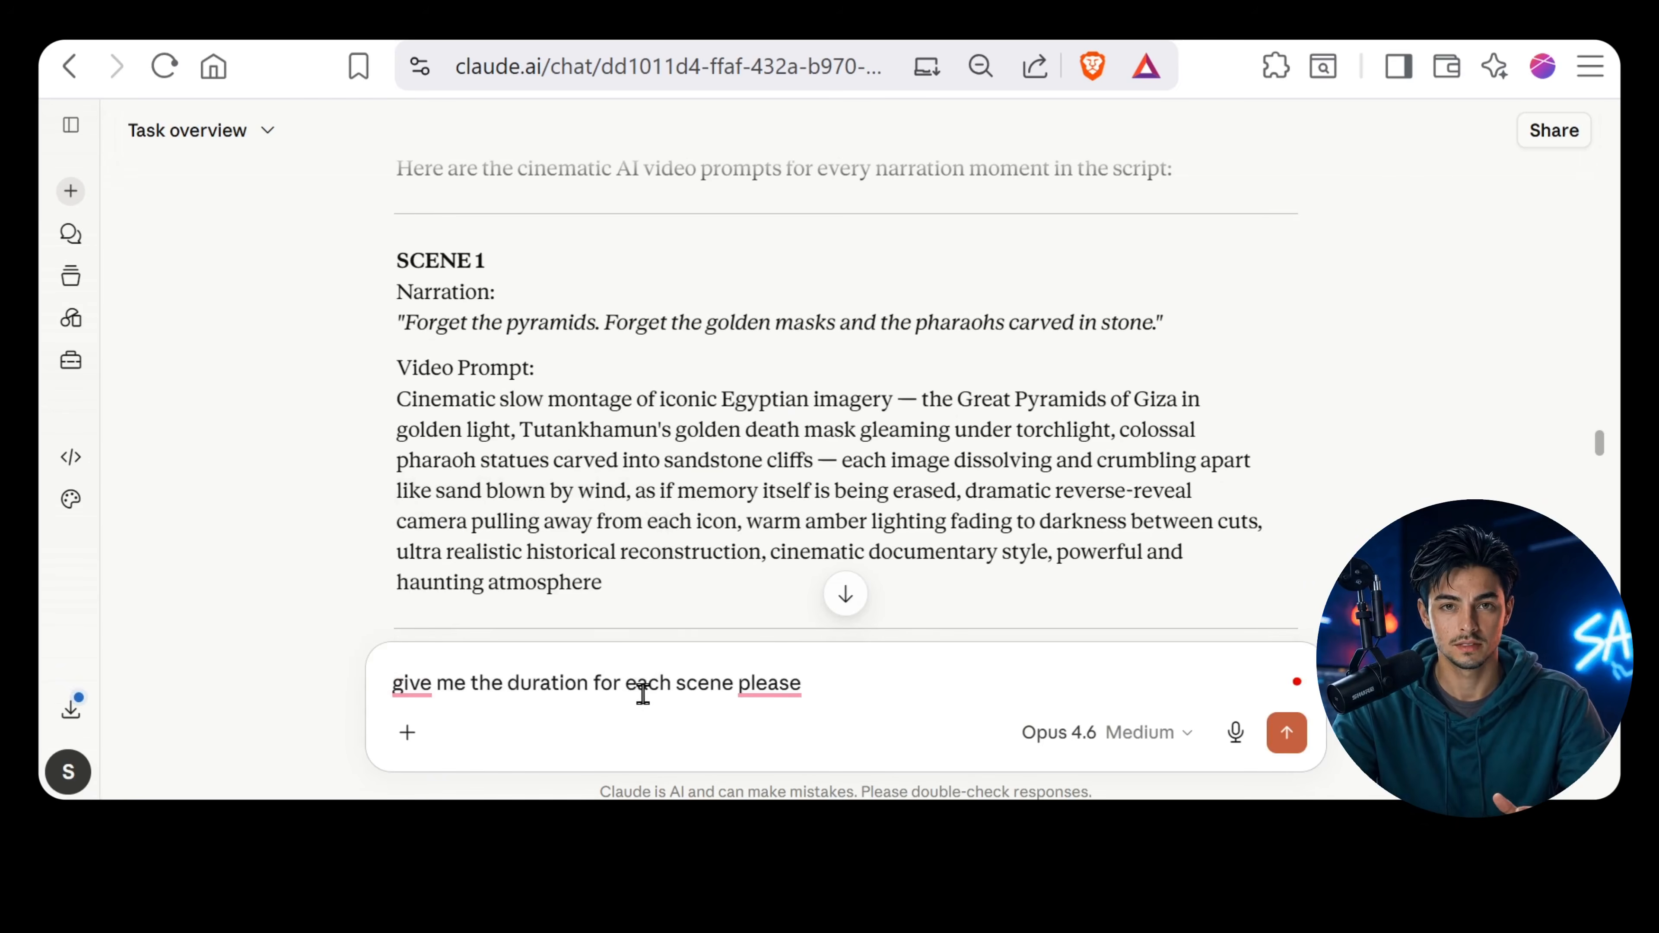
pyautogui.click(1288, 736)
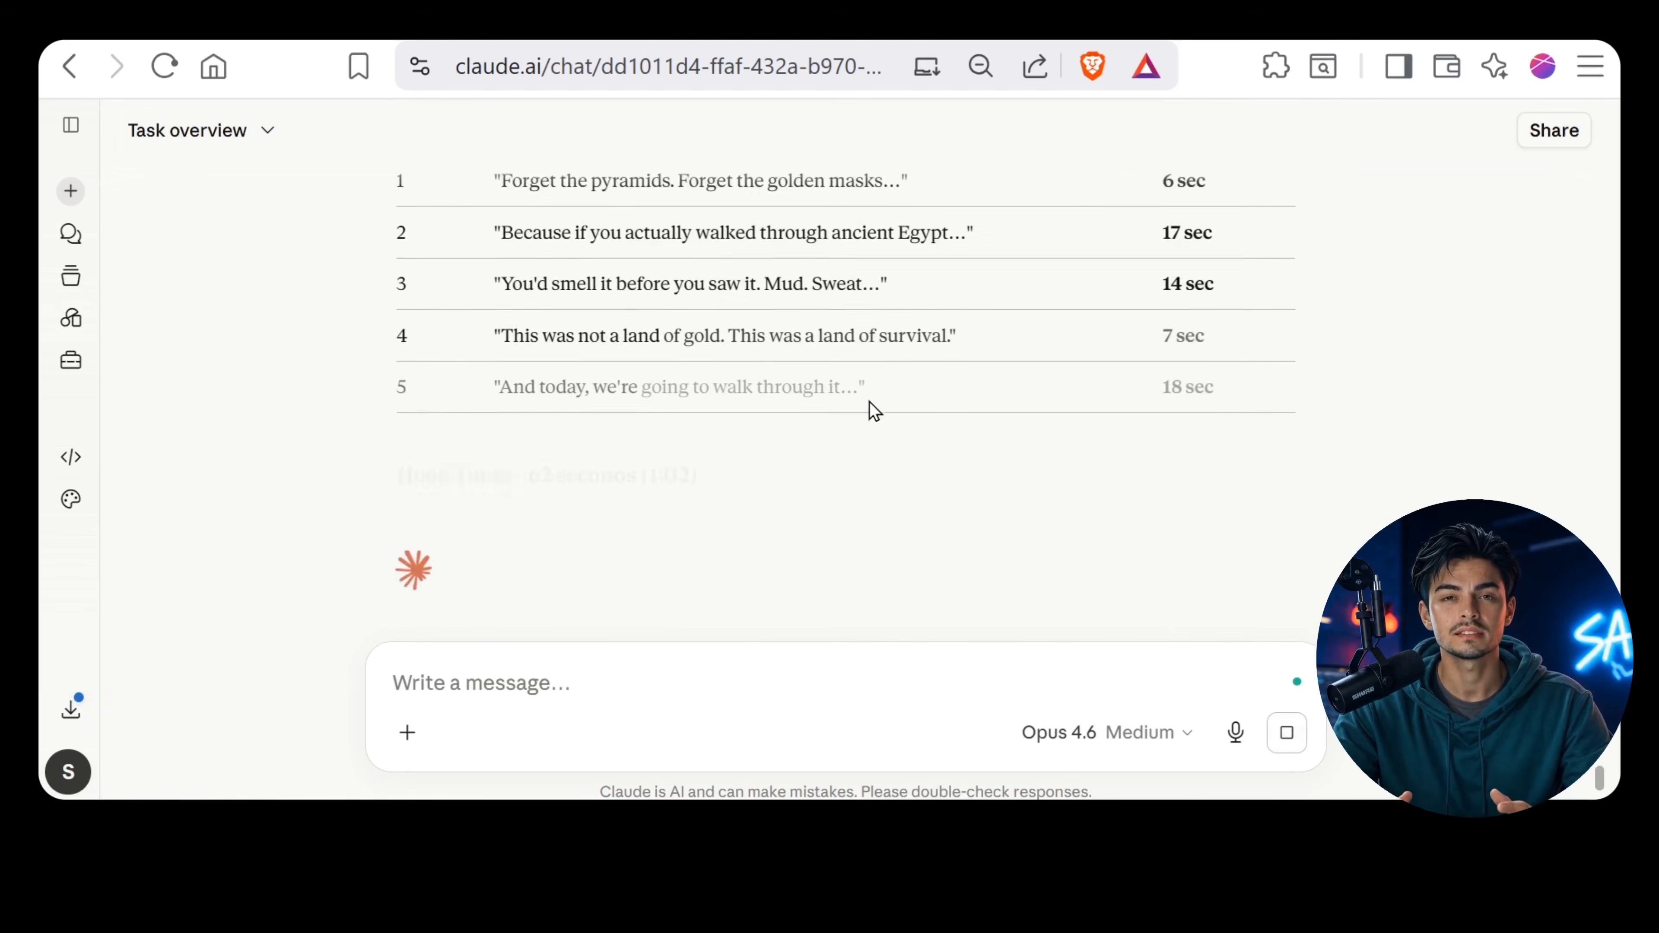
pyautogui.scroll(3, 875, 411)
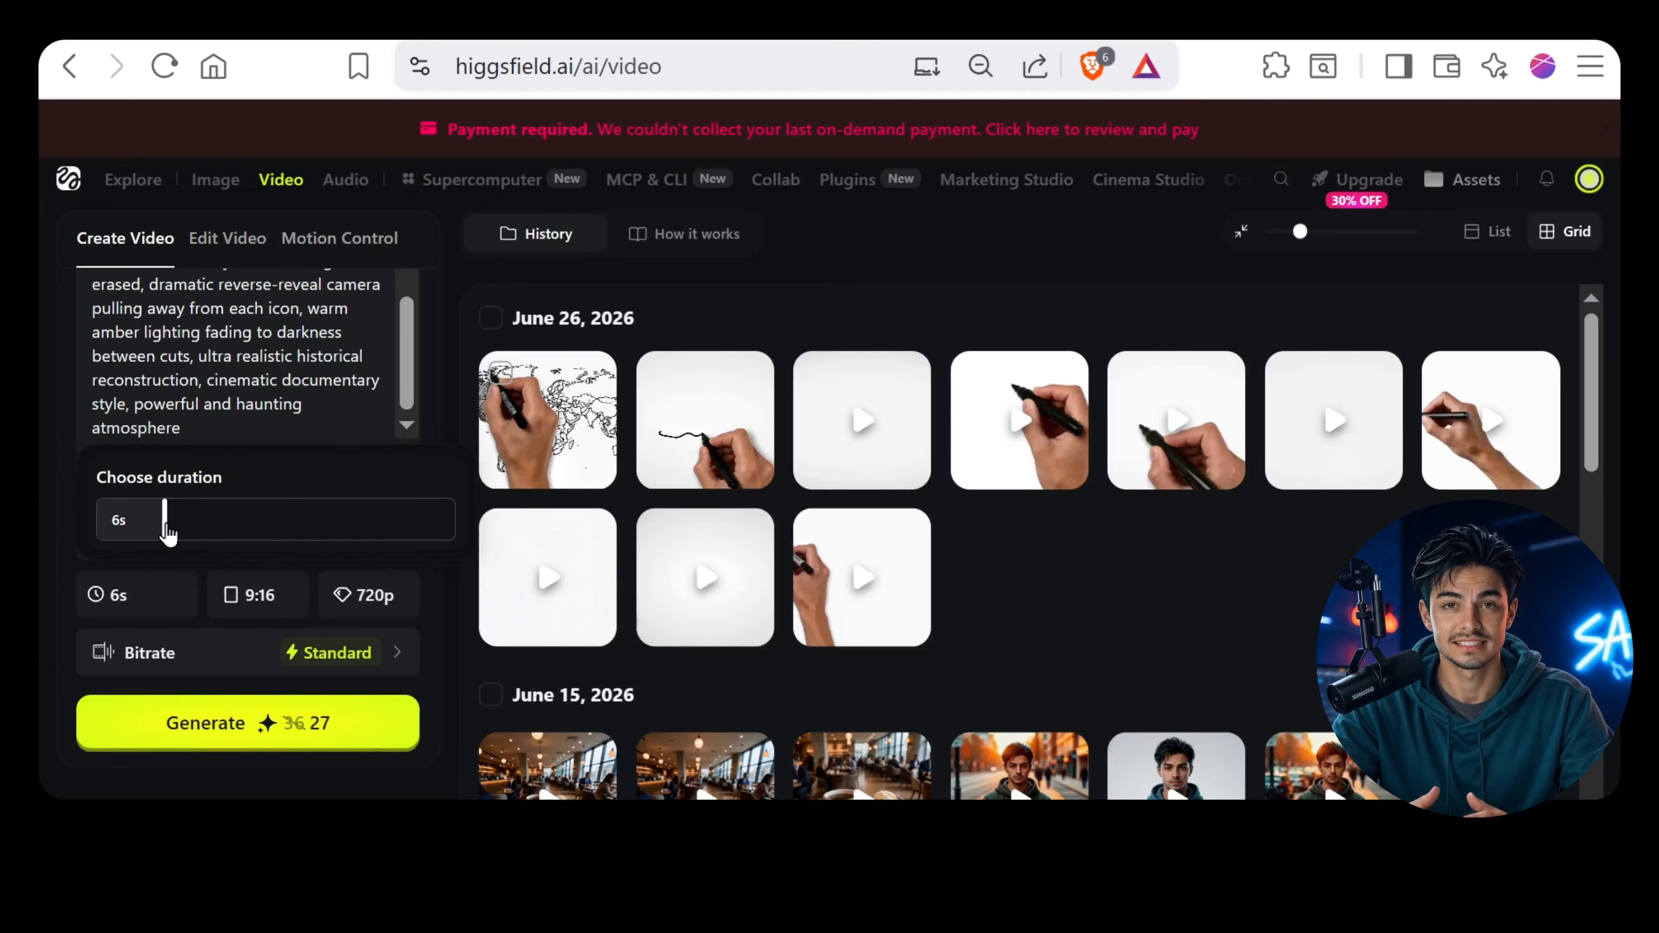
# Set the Higgsfield video's aspect ratio to 16:9 and its resolution to 4k
pyautogui.click(255, 606)
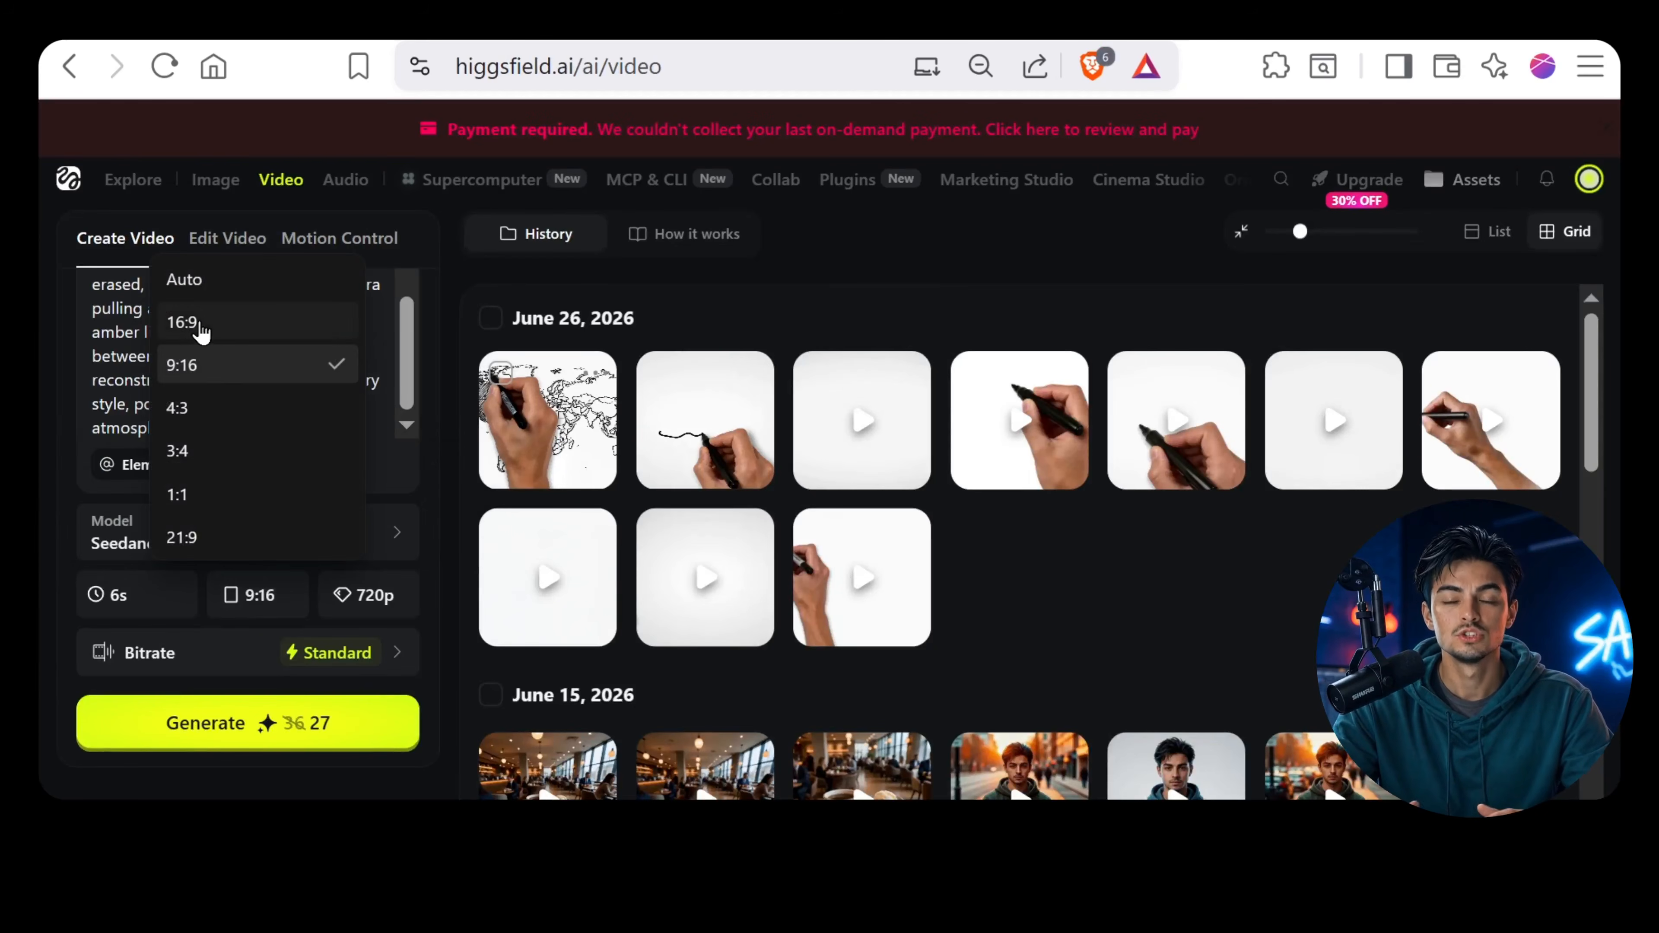
pyautogui.click(213, 327)
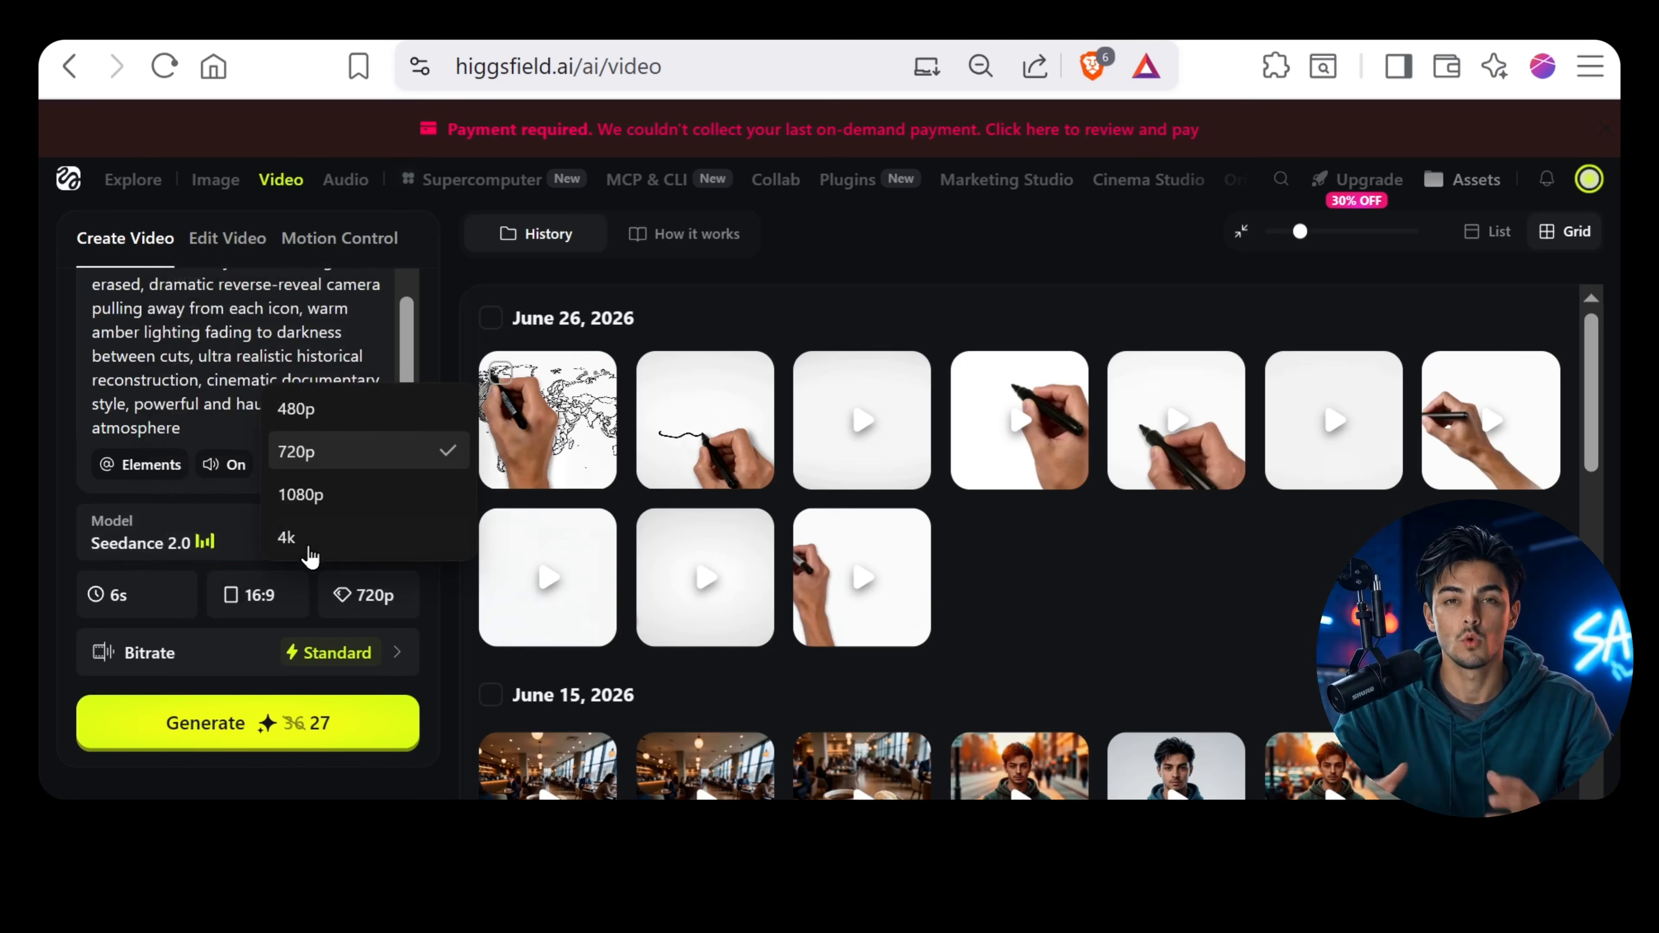
pyautogui.click(288, 539)
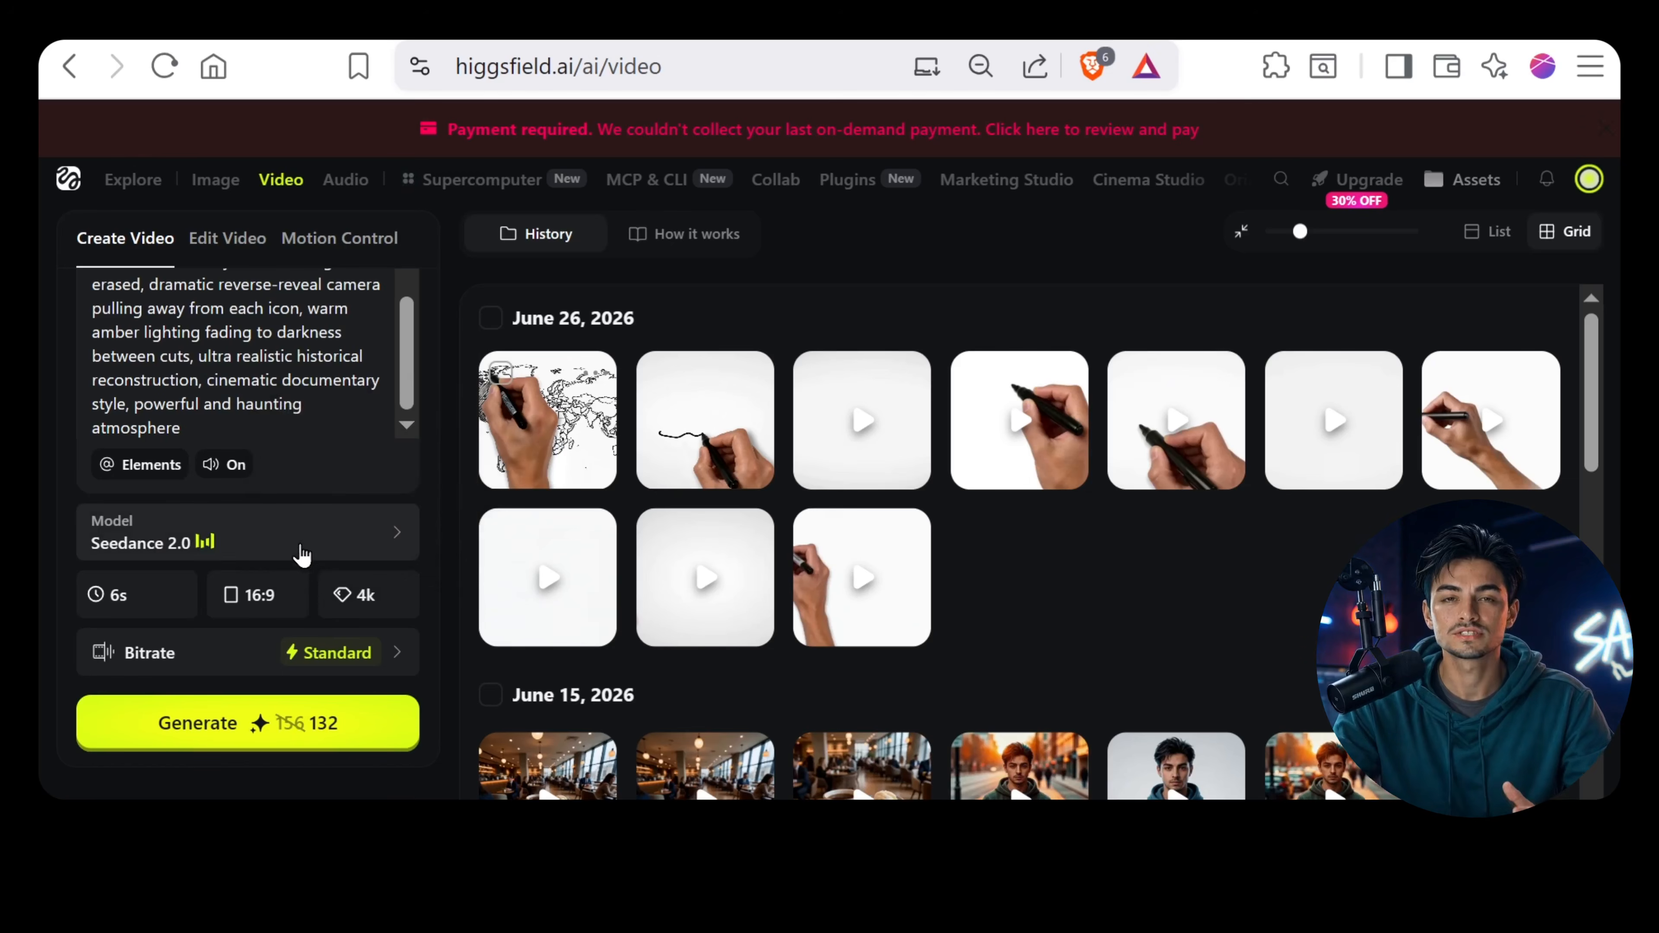
# Generate the Scene 1 video in Higgsfield and play back the finished pyramid clip
pyautogui.click(306, 731)
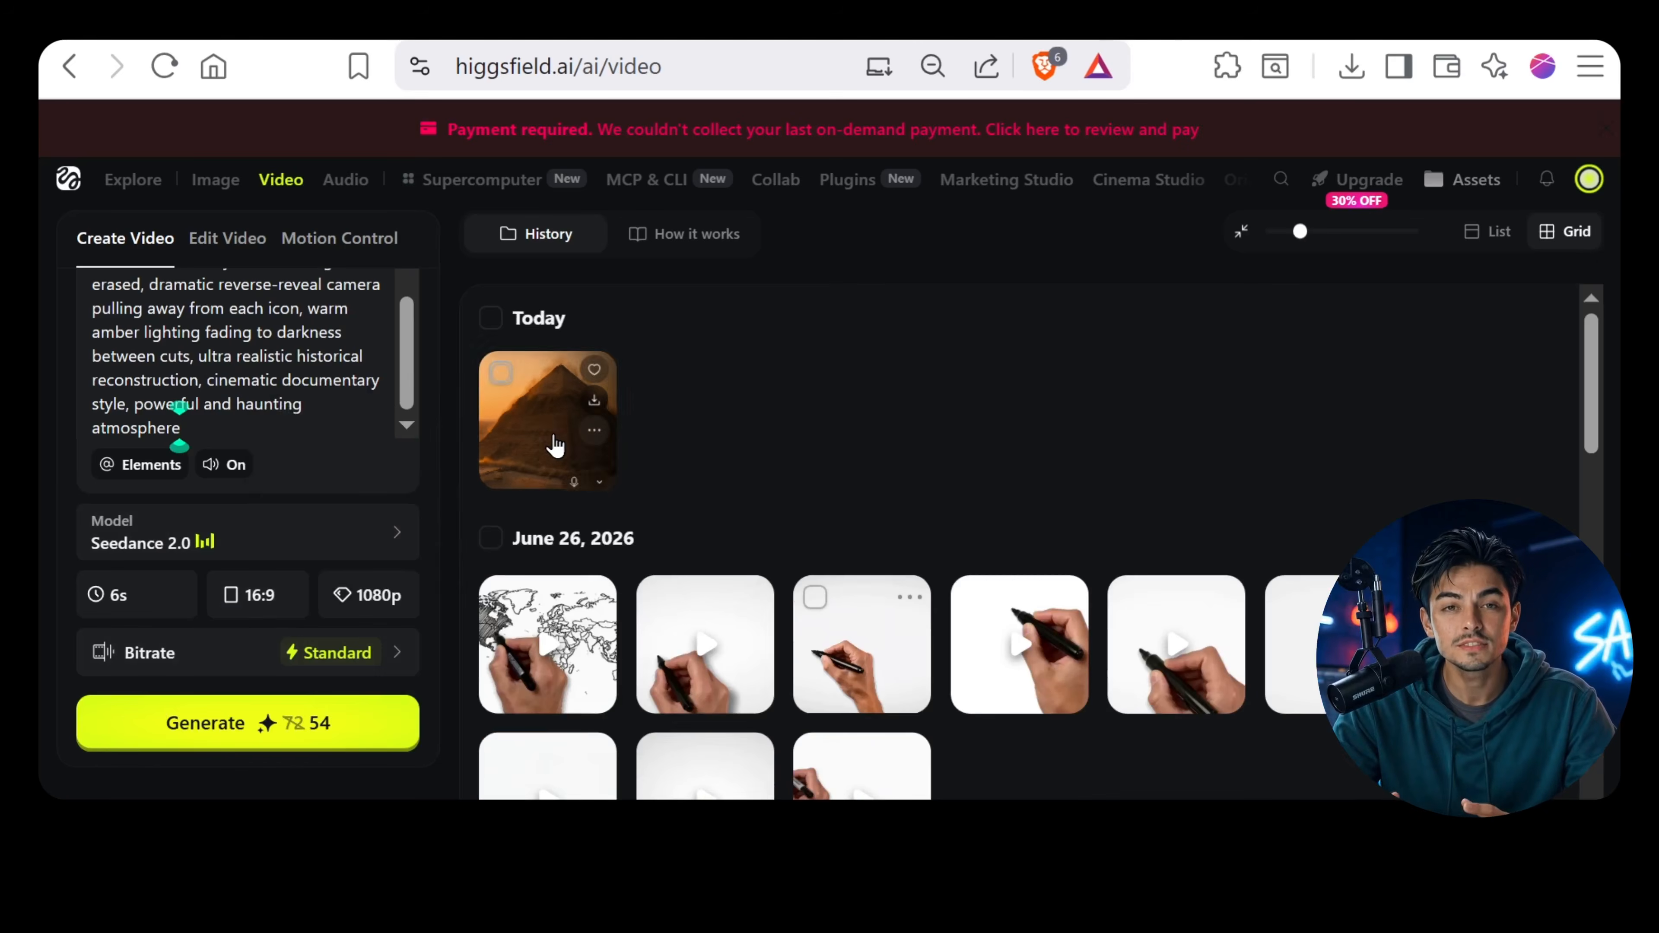
pyautogui.click(549, 433)
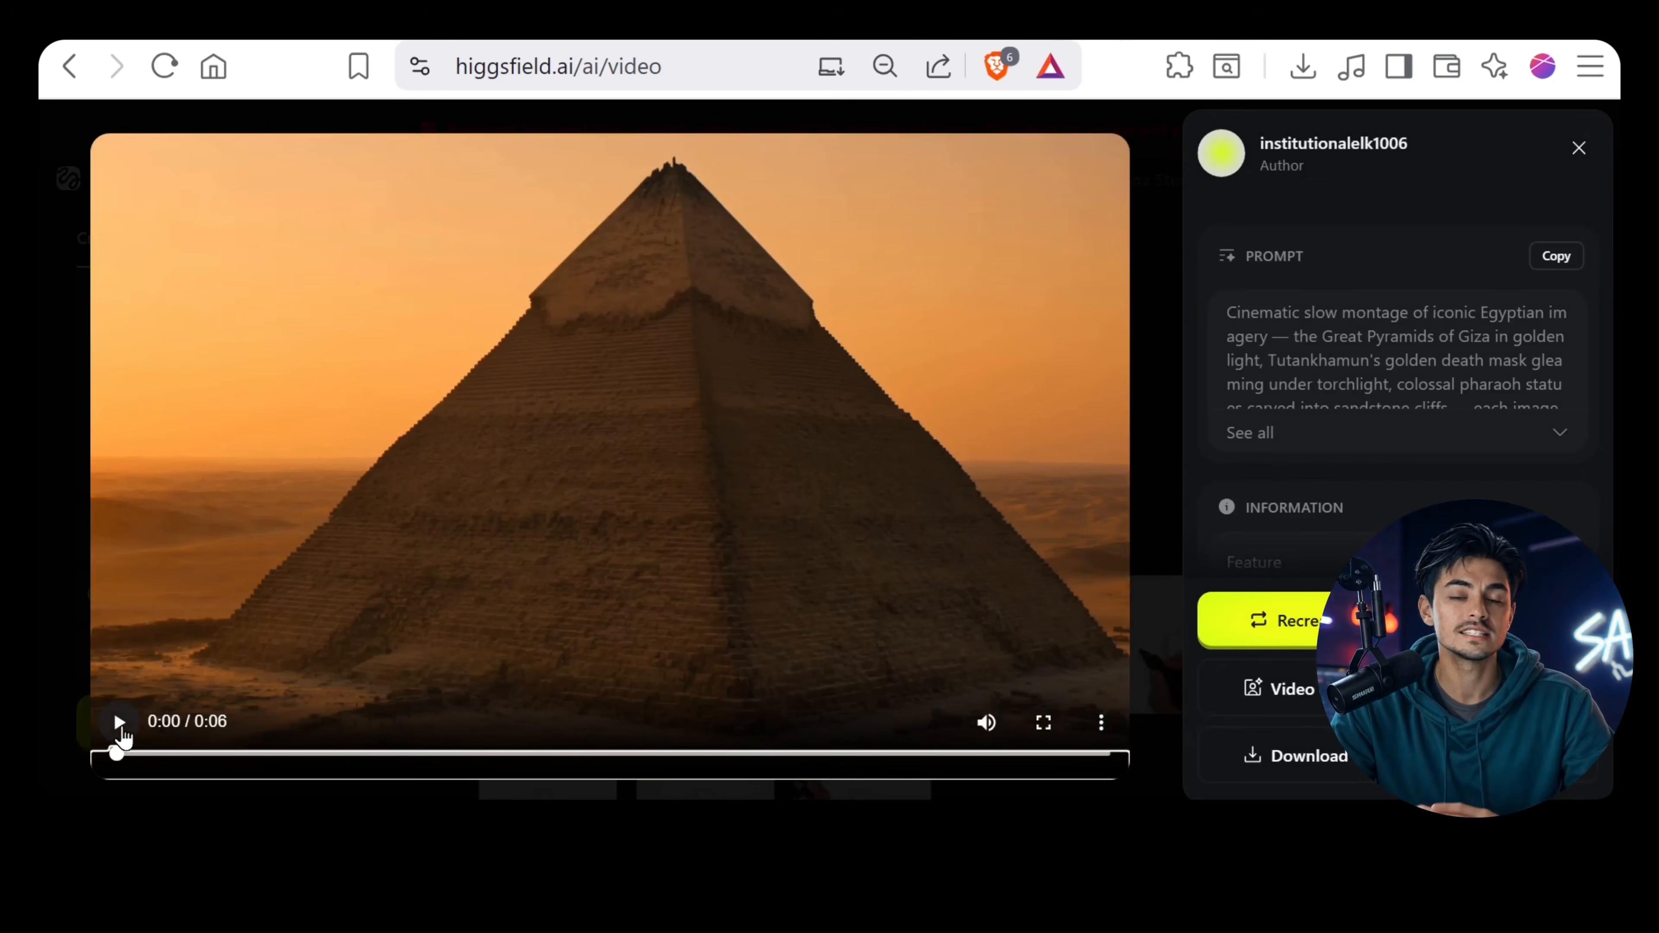
pyautogui.click(119, 723)
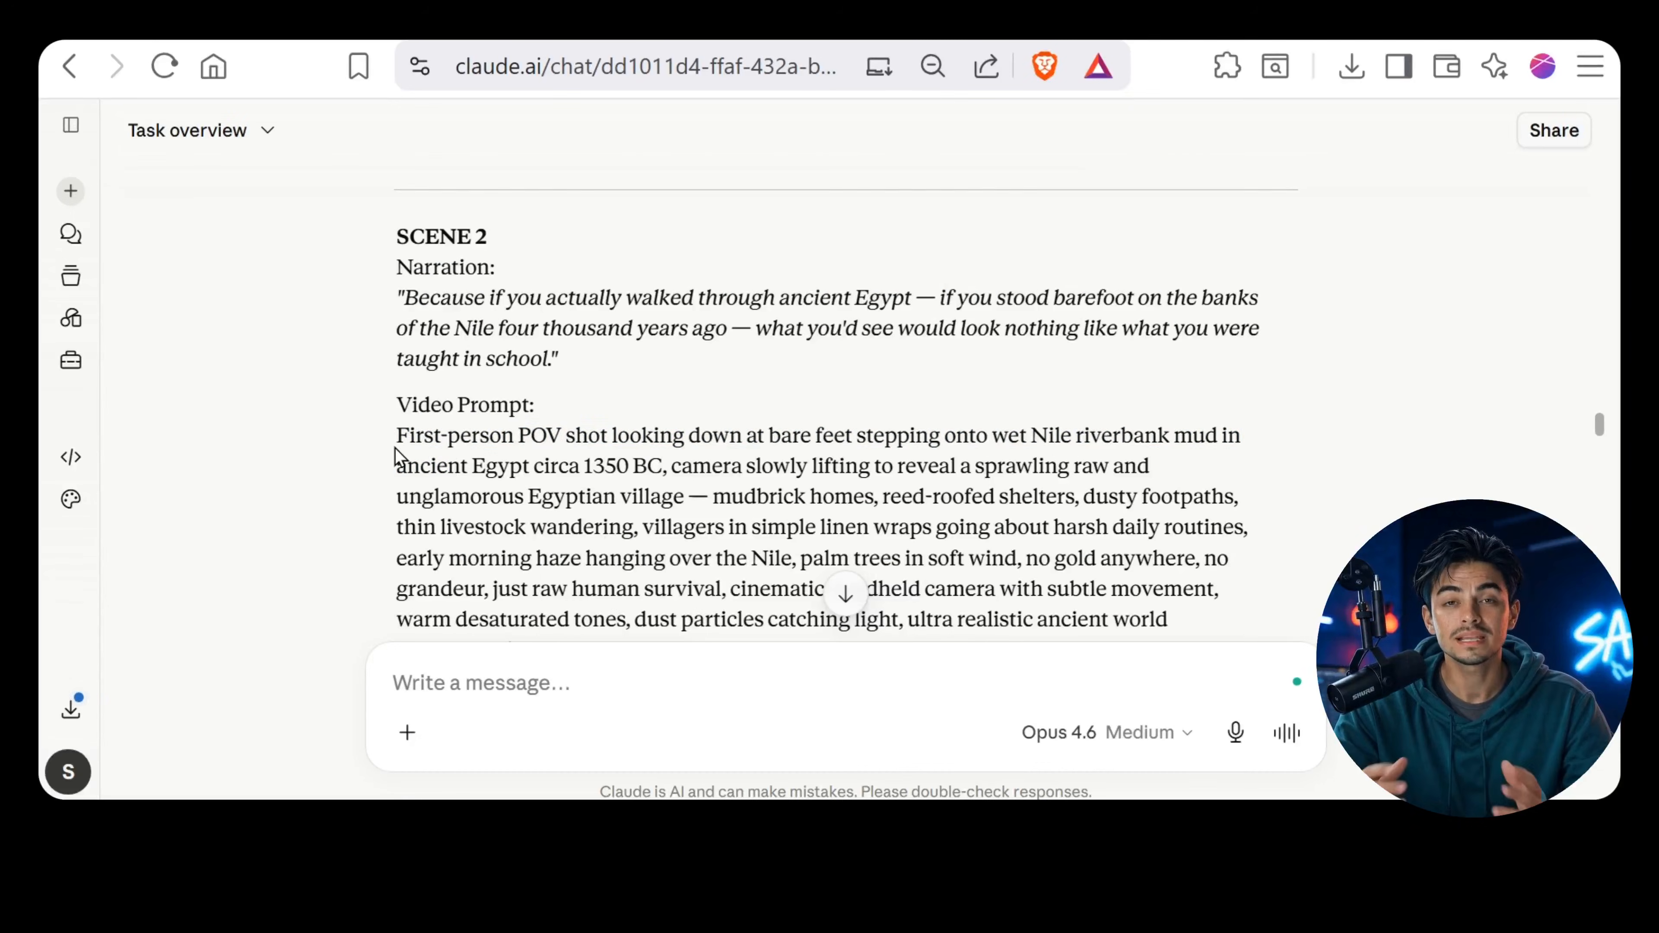
# Copy the Scene 2 video prompt from Claude into Higgsfield, check the clip settings and generate the video
pyautogui.moveTo(397, 436); pyautogui.dragTo(1170, 634)
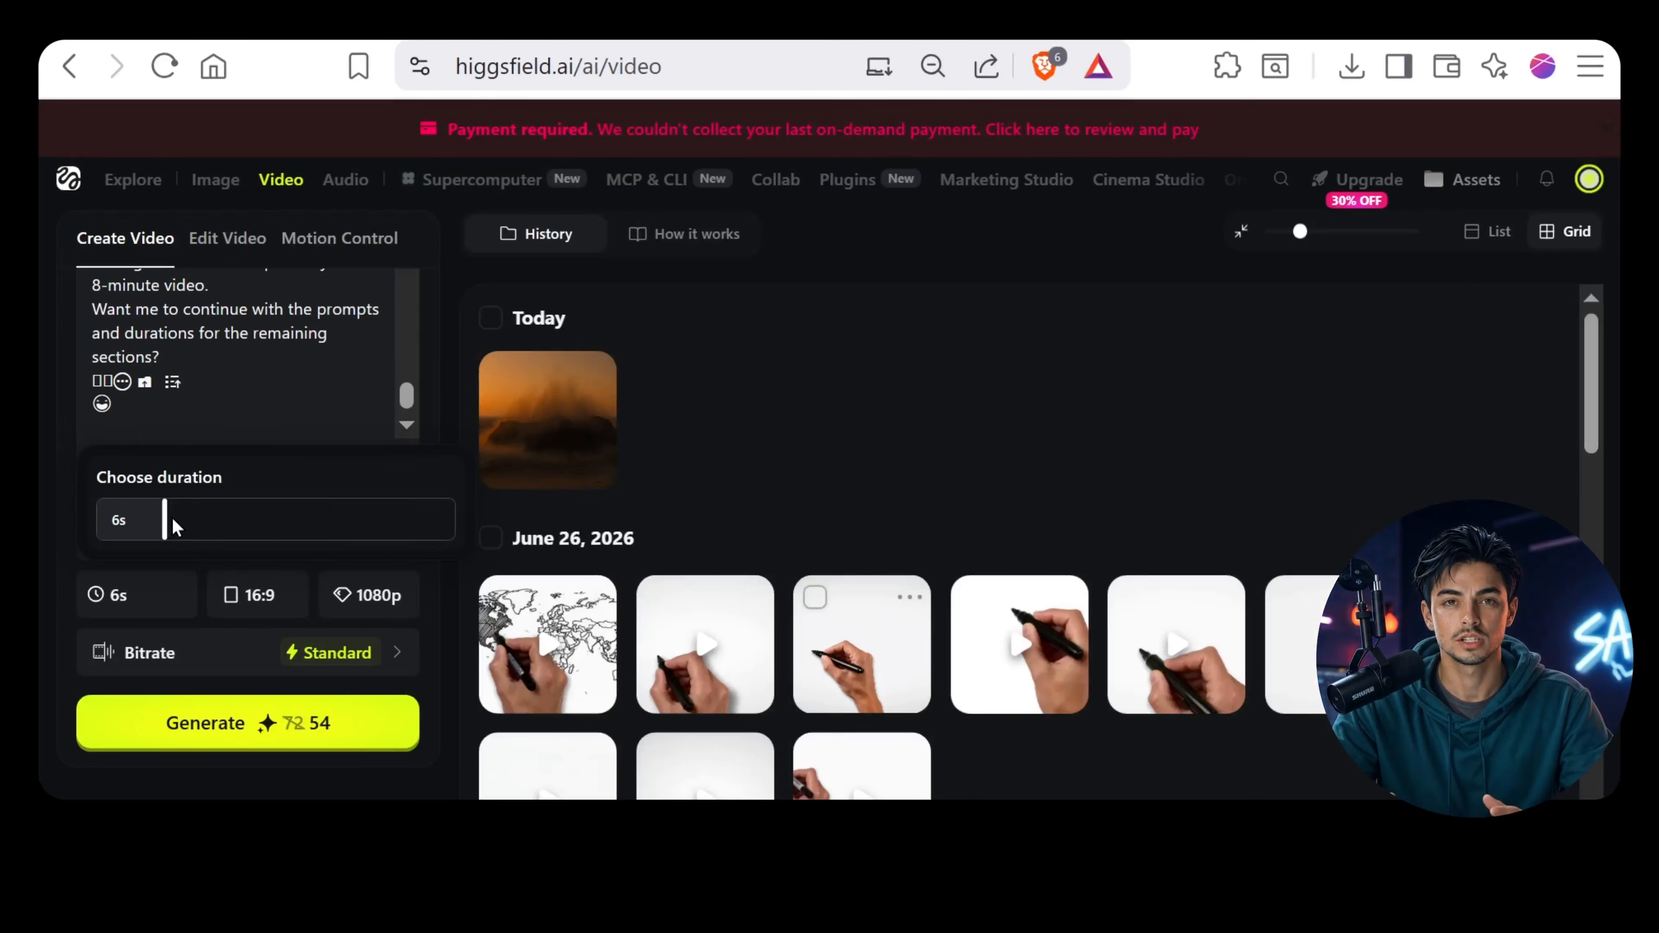
pyautogui.click(375, 596)
pyautogui.click(307, 540)
pyautogui.click(317, 726)
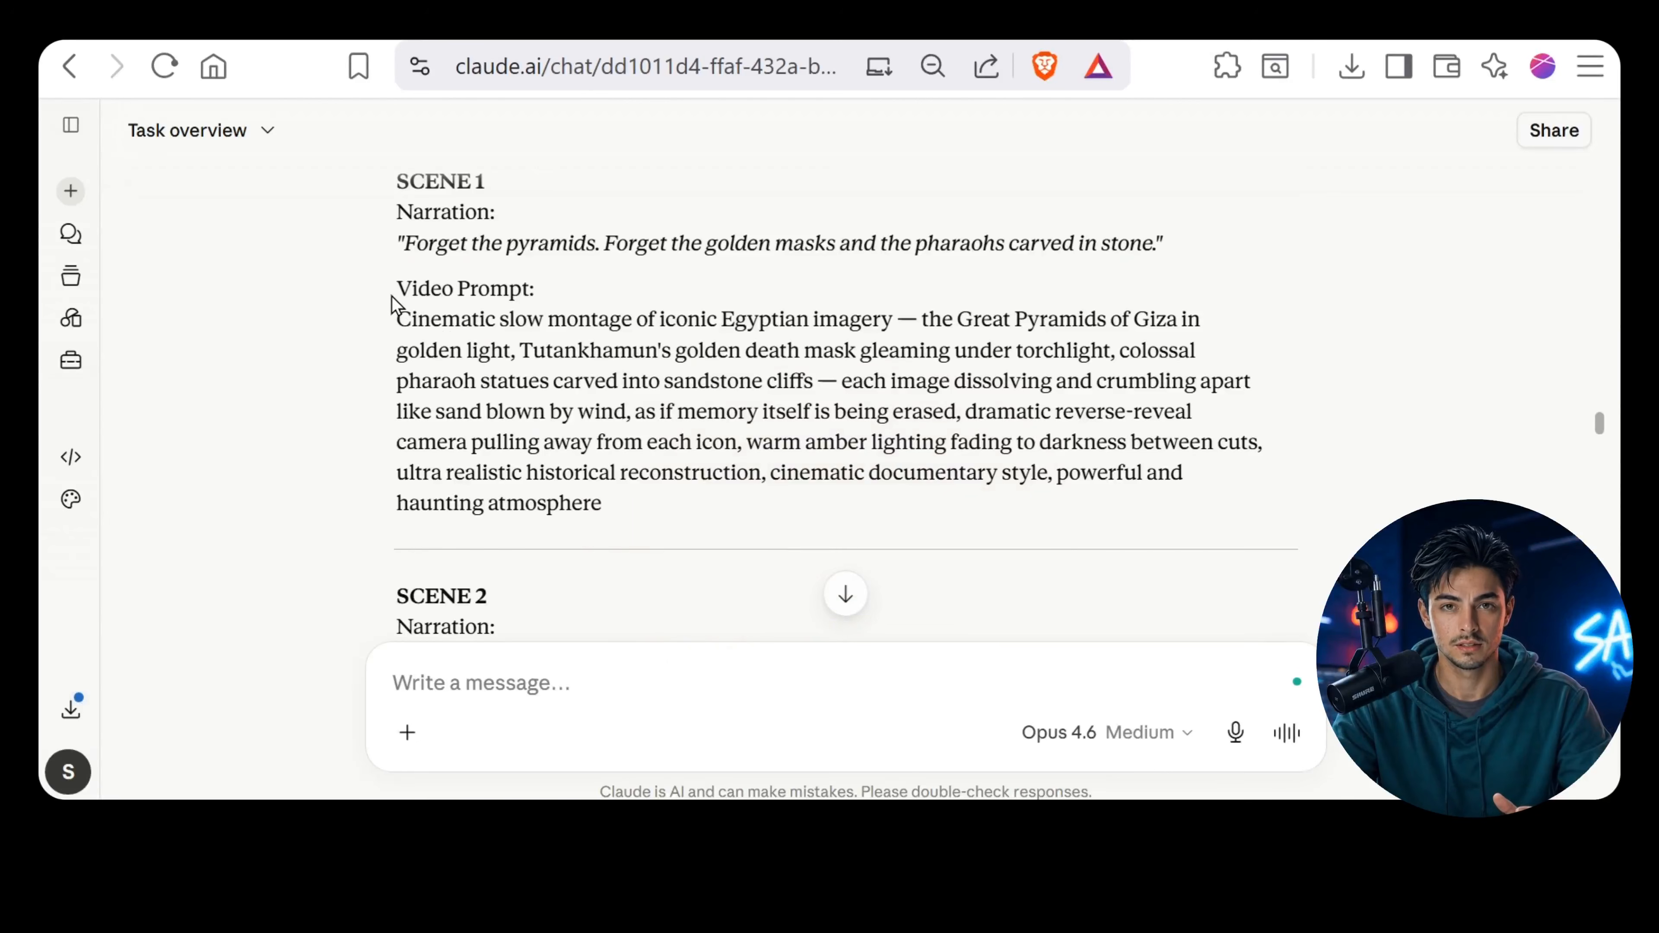
# Examine the narration lines and video prompts of the opening scenes in the Claude chat
pyautogui.moveTo(392, 298); pyautogui.dragTo(627, 505)
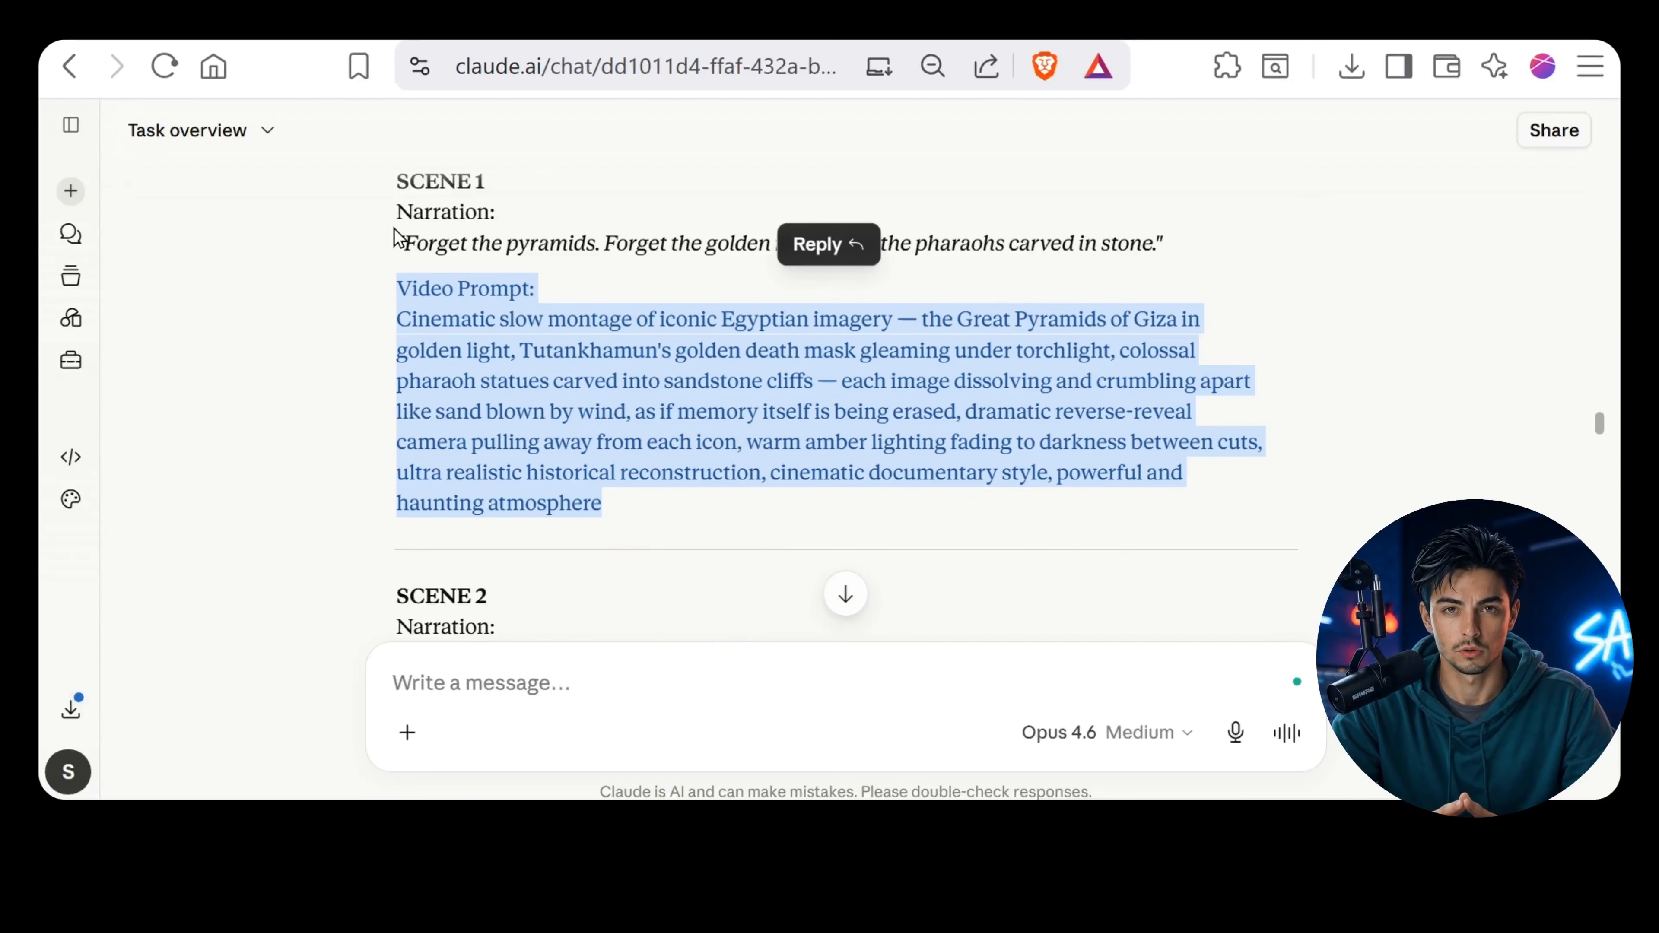
pyautogui.moveTo(396, 210); pyautogui.dragTo(624, 232)
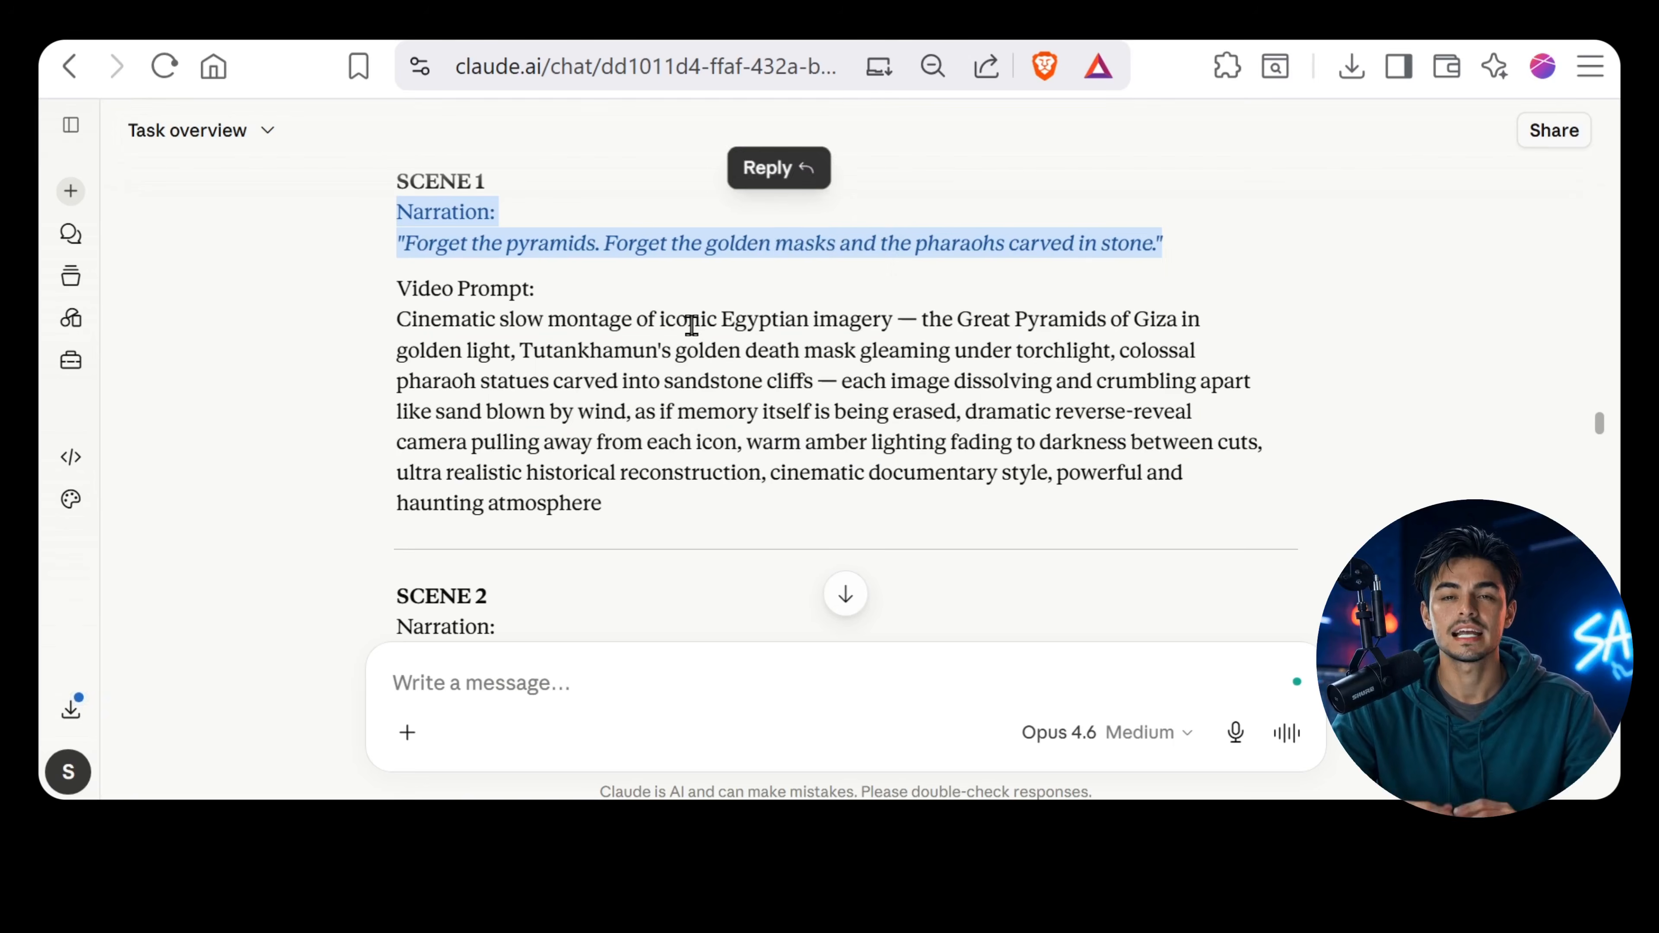
pyautogui.click(552, 323)
pyautogui.scroll(-6, 542, 313)
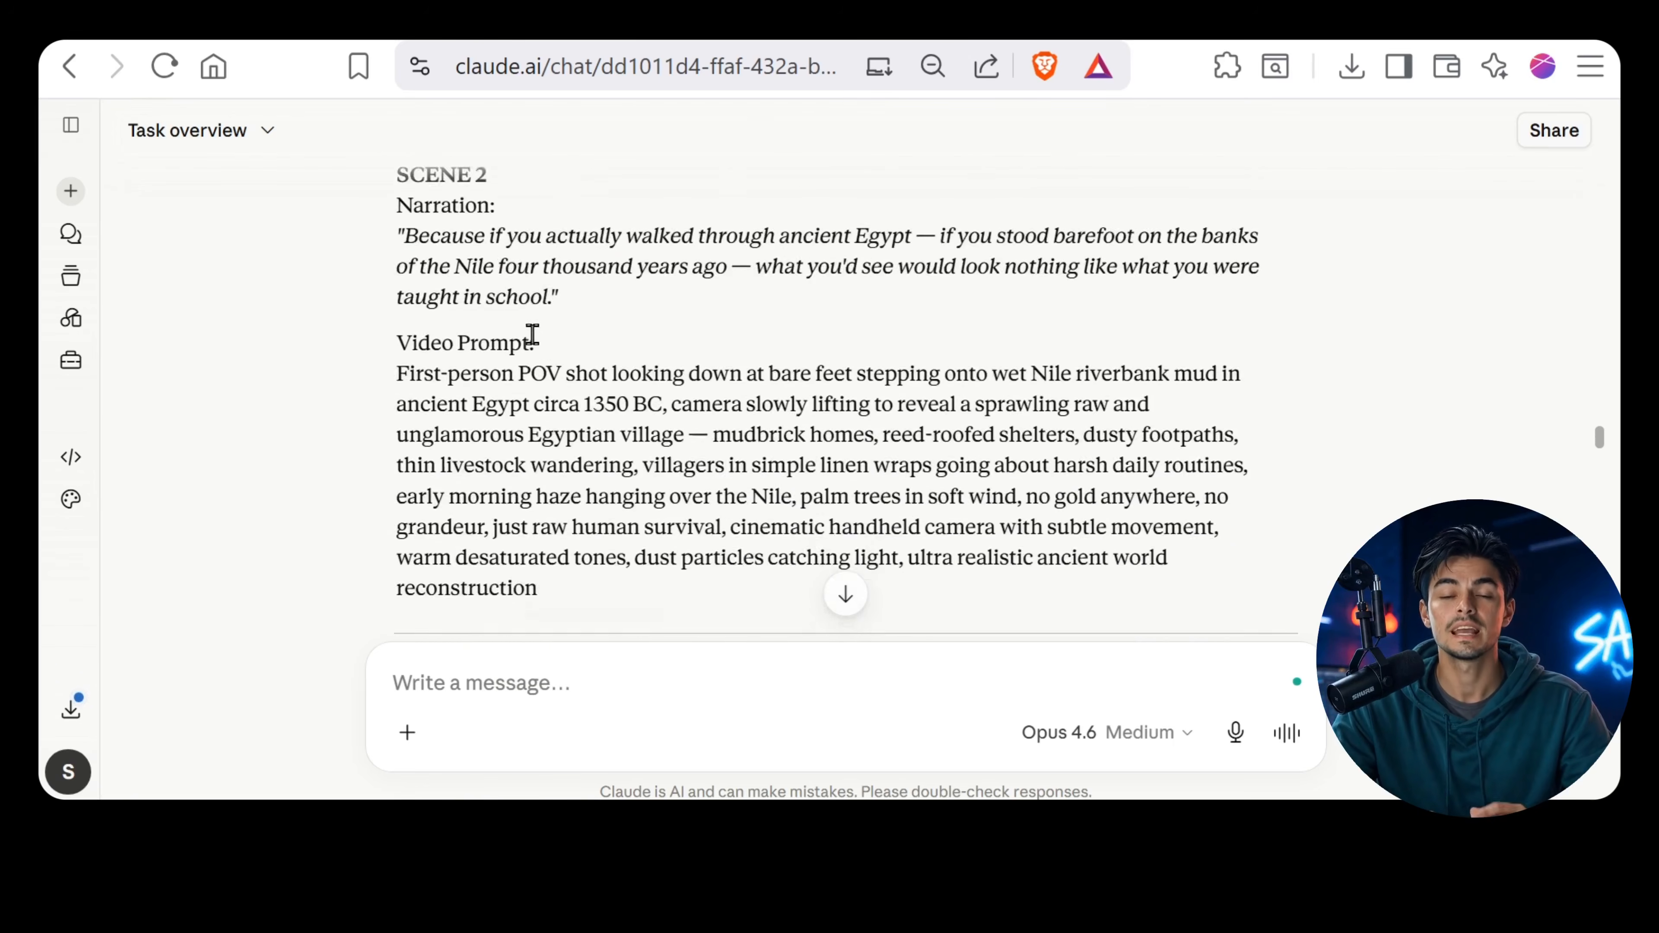
pyautogui.scroll(-8, 532, 335)
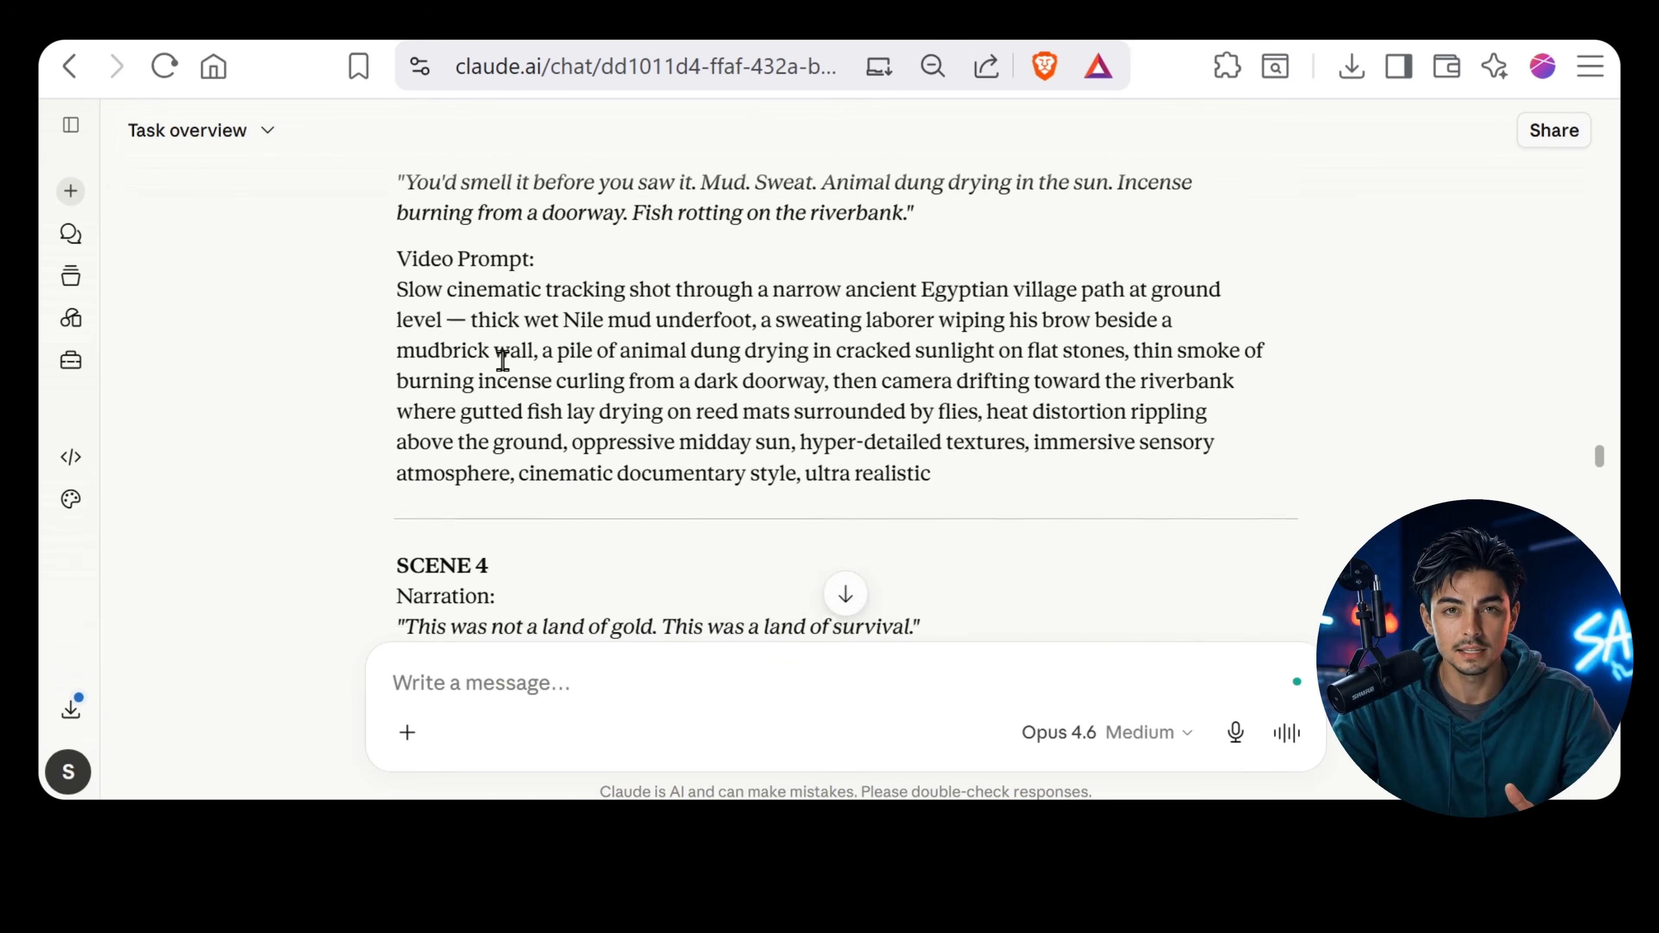
pyautogui.scroll(-3, 502, 360)
pyautogui.scroll(15, 593, 396)
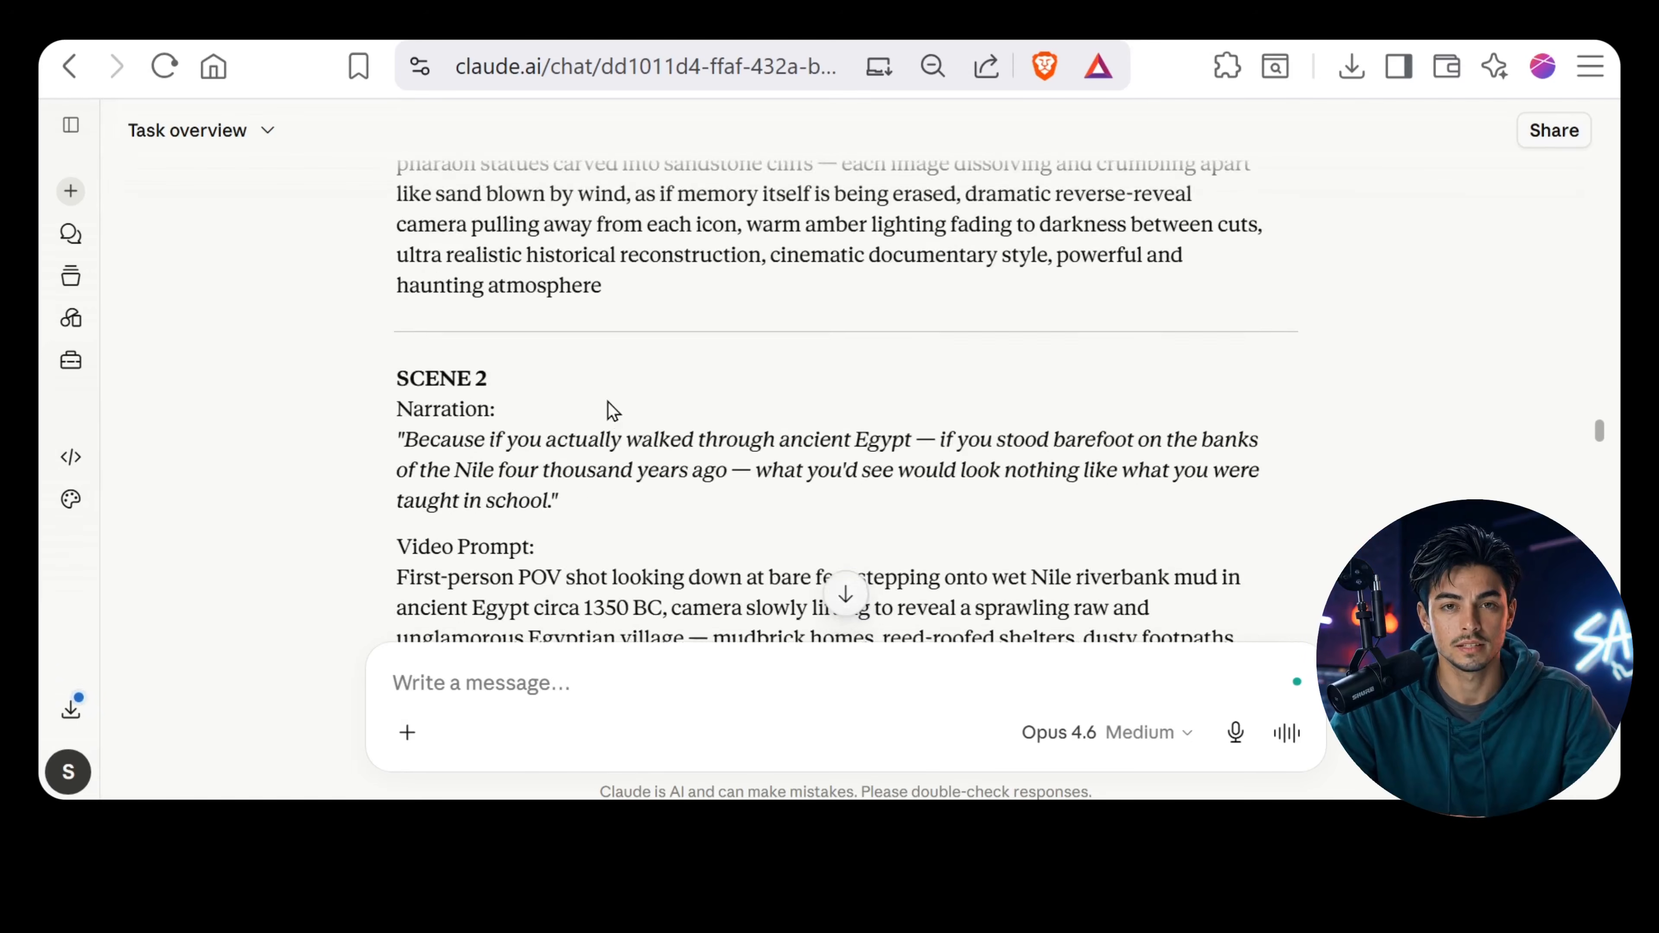
pyautogui.scroll(4, 613, 410)
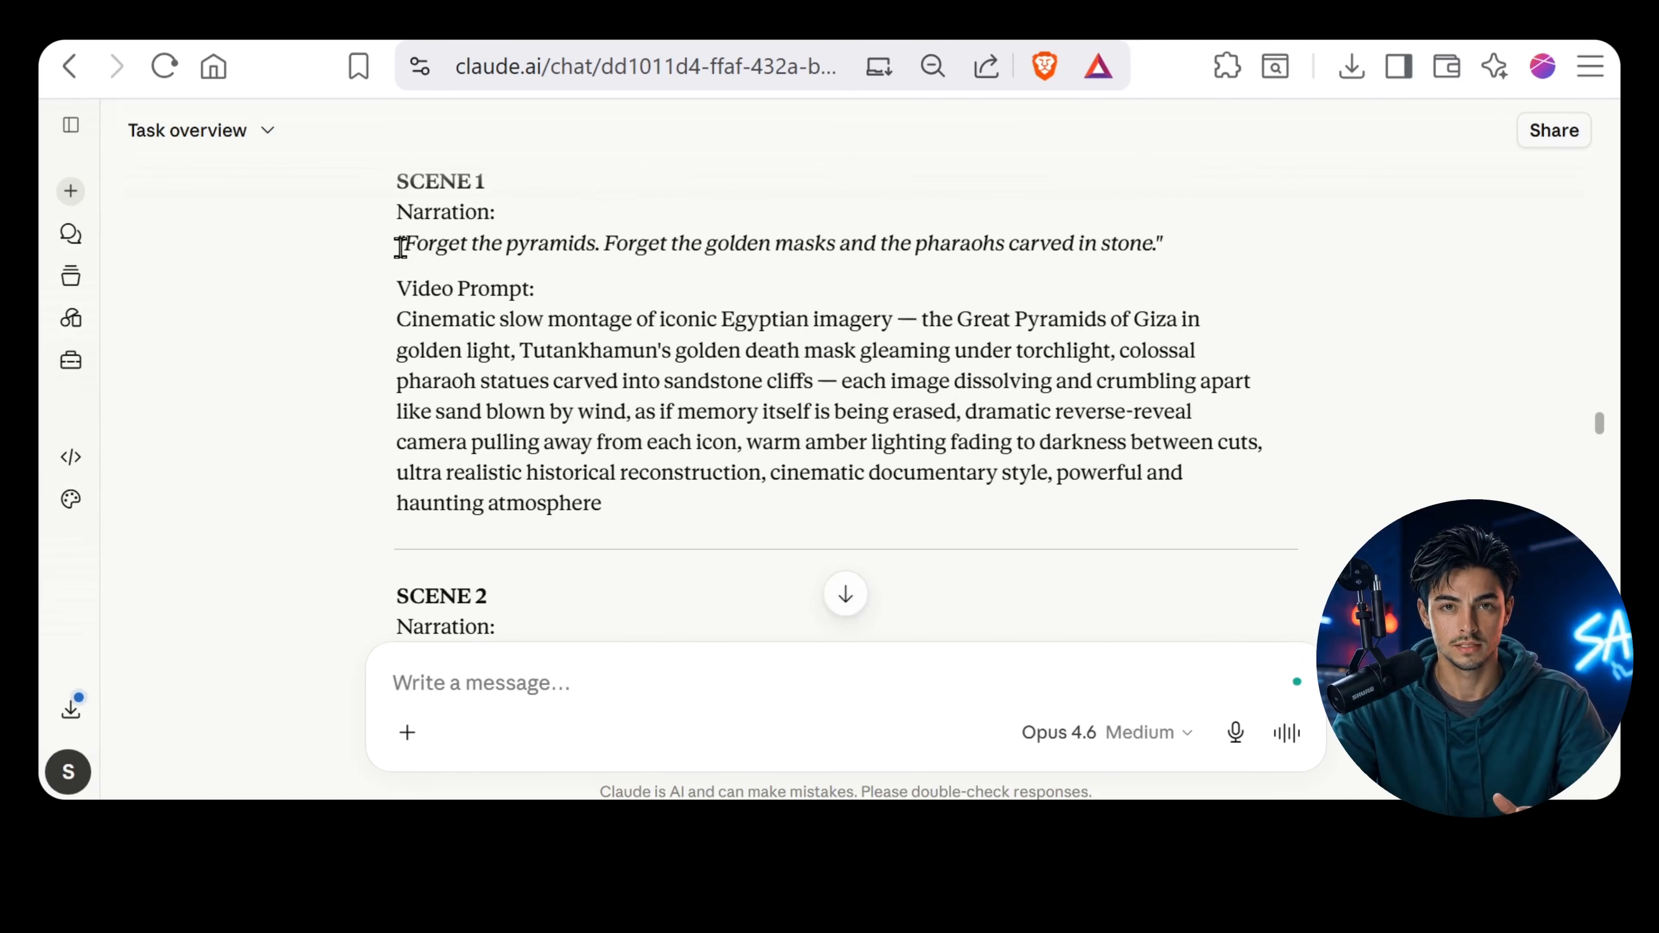
# Copy the narration lines of Scenes 1, 2 and 3 from Claude into a blank Google Docs document
pyautogui.moveTo(400, 247); pyautogui.dragTo(1048, 248)
pyautogui.moveTo(1048, 248); pyautogui.dragTo(1166, 247)
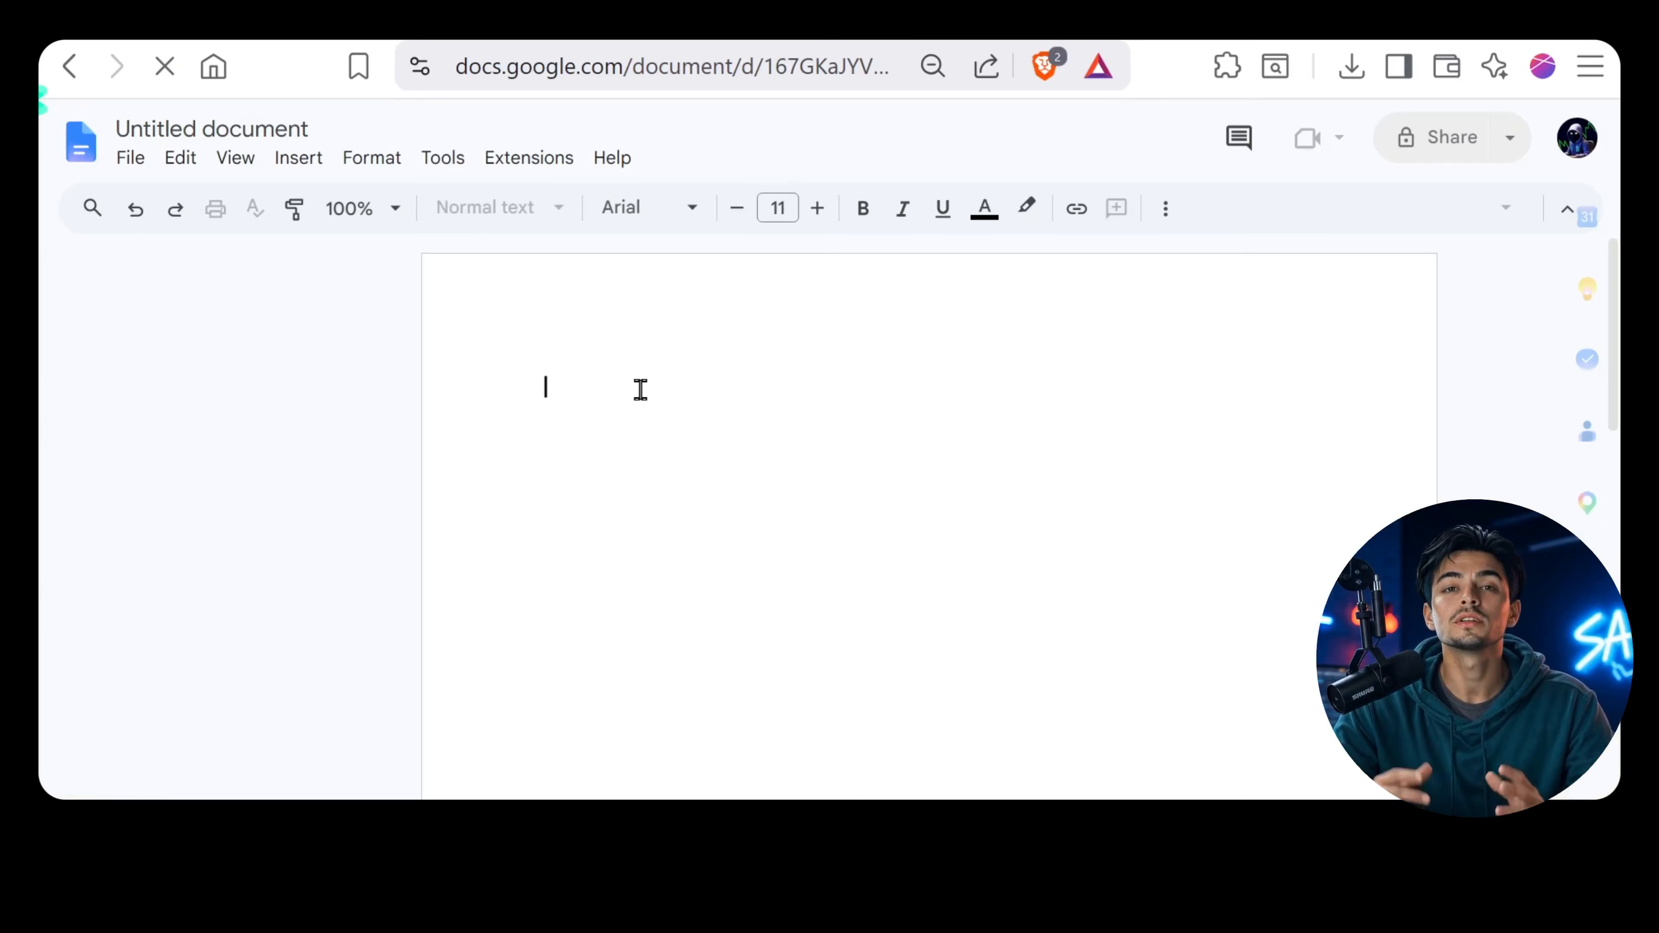
pyautogui.write('Forget the pyramids. Forget the golden masks and the pharaohs carved in stone."')
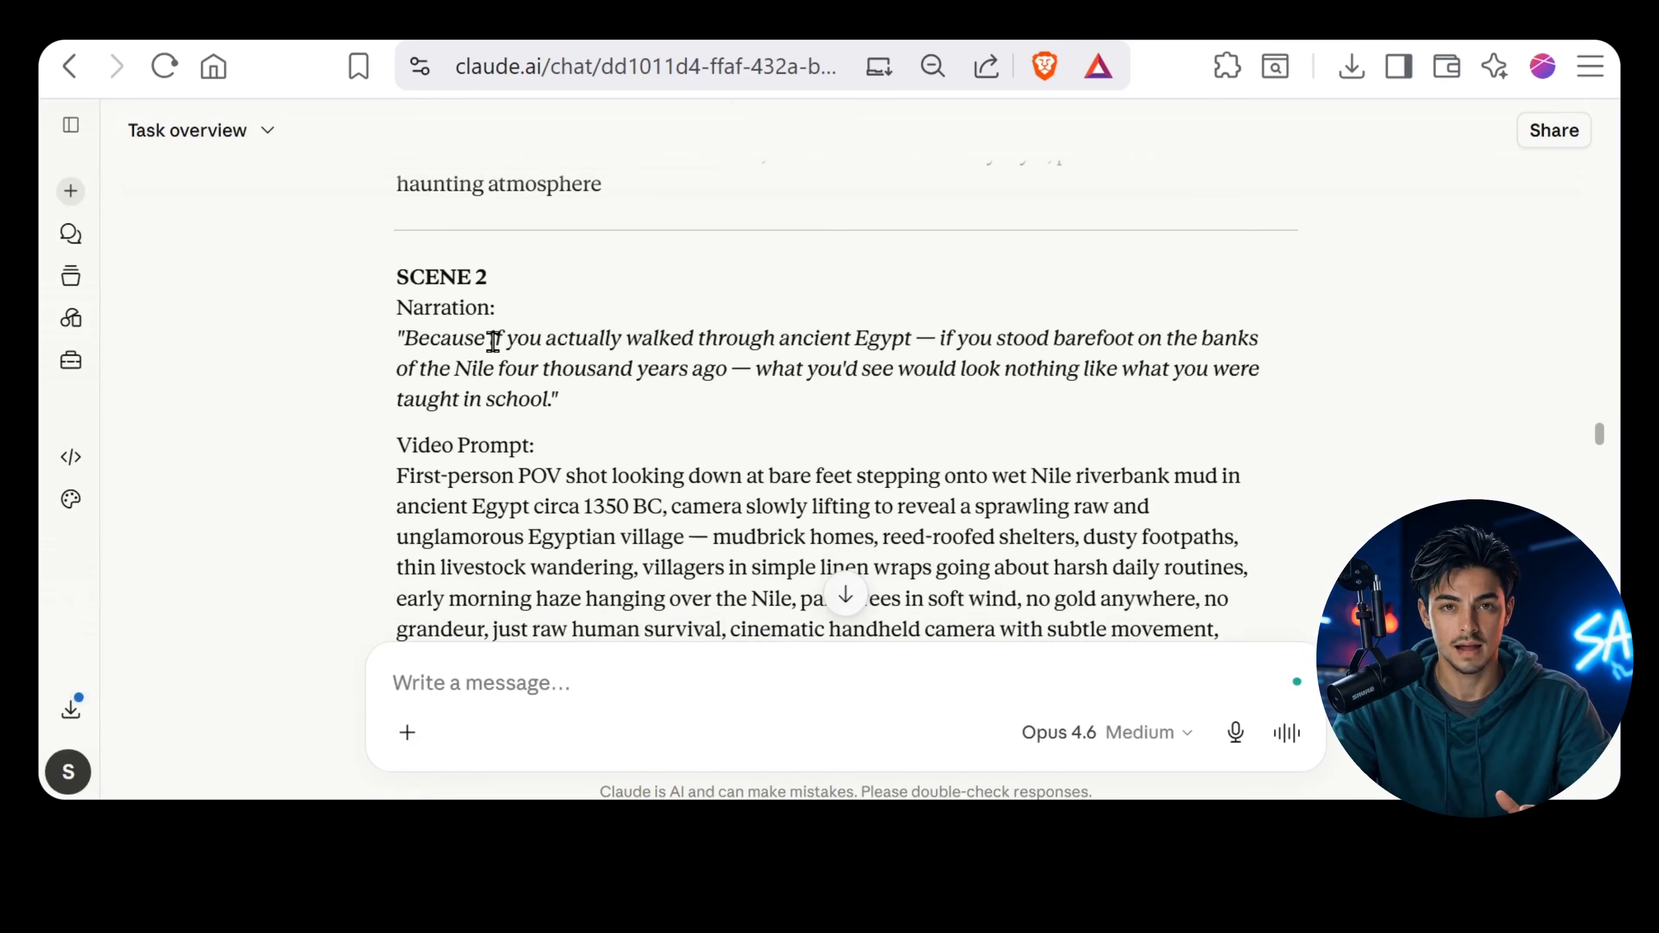
pyautogui.moveTo(554, 390); pyautogui.dragTo(405, 338)
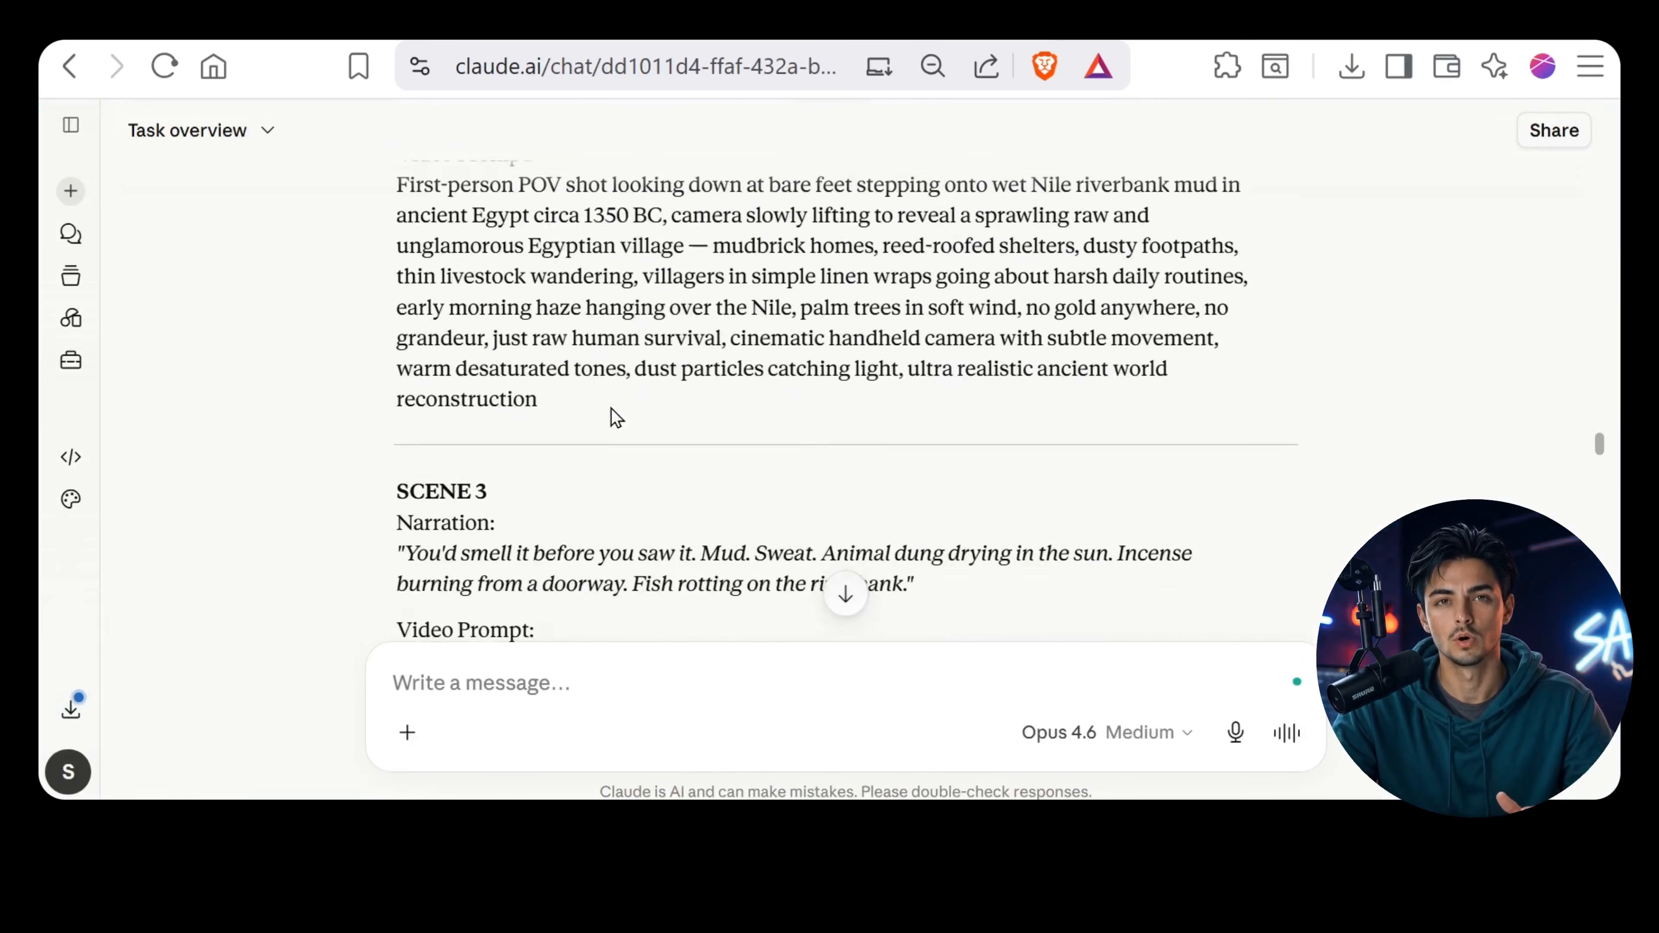
pyautogui.scroll(-3, 611, 415)
pyautogui.moveTo(405, 312); pyautogui.dragTo(892, 334)
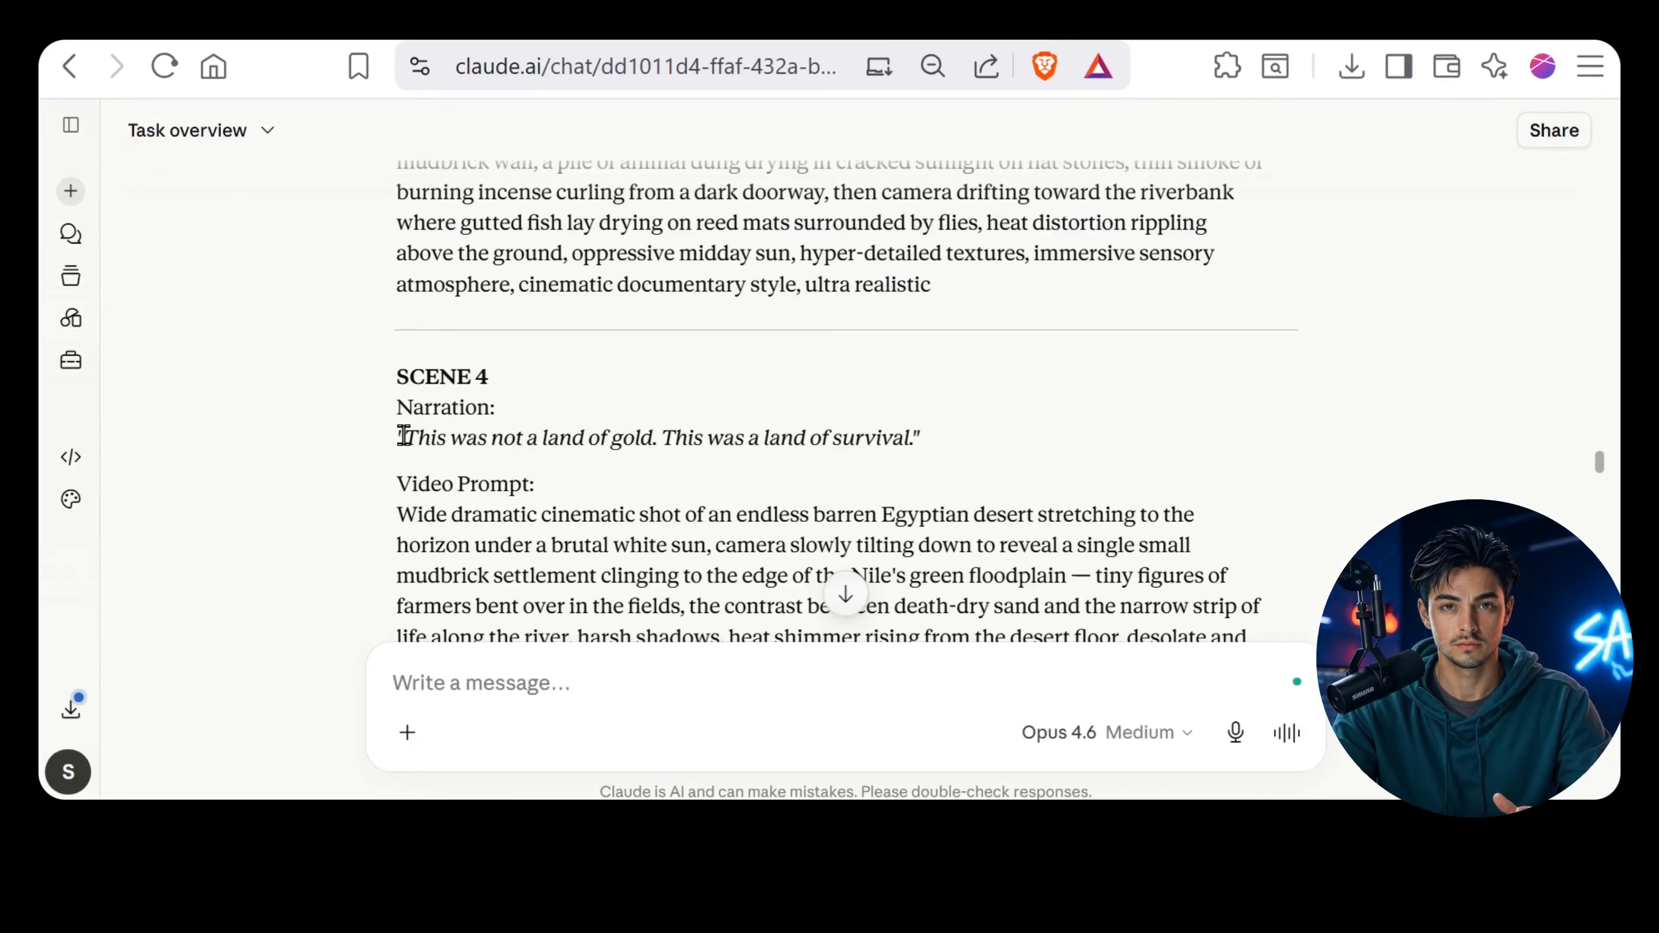
# Send Claude "give me a ready-to-copy voiceover text for all the following scenes" together with the pasted scene text
pyautogui.moveTo(394, 683); pyautogui.dragTo(694, 691)
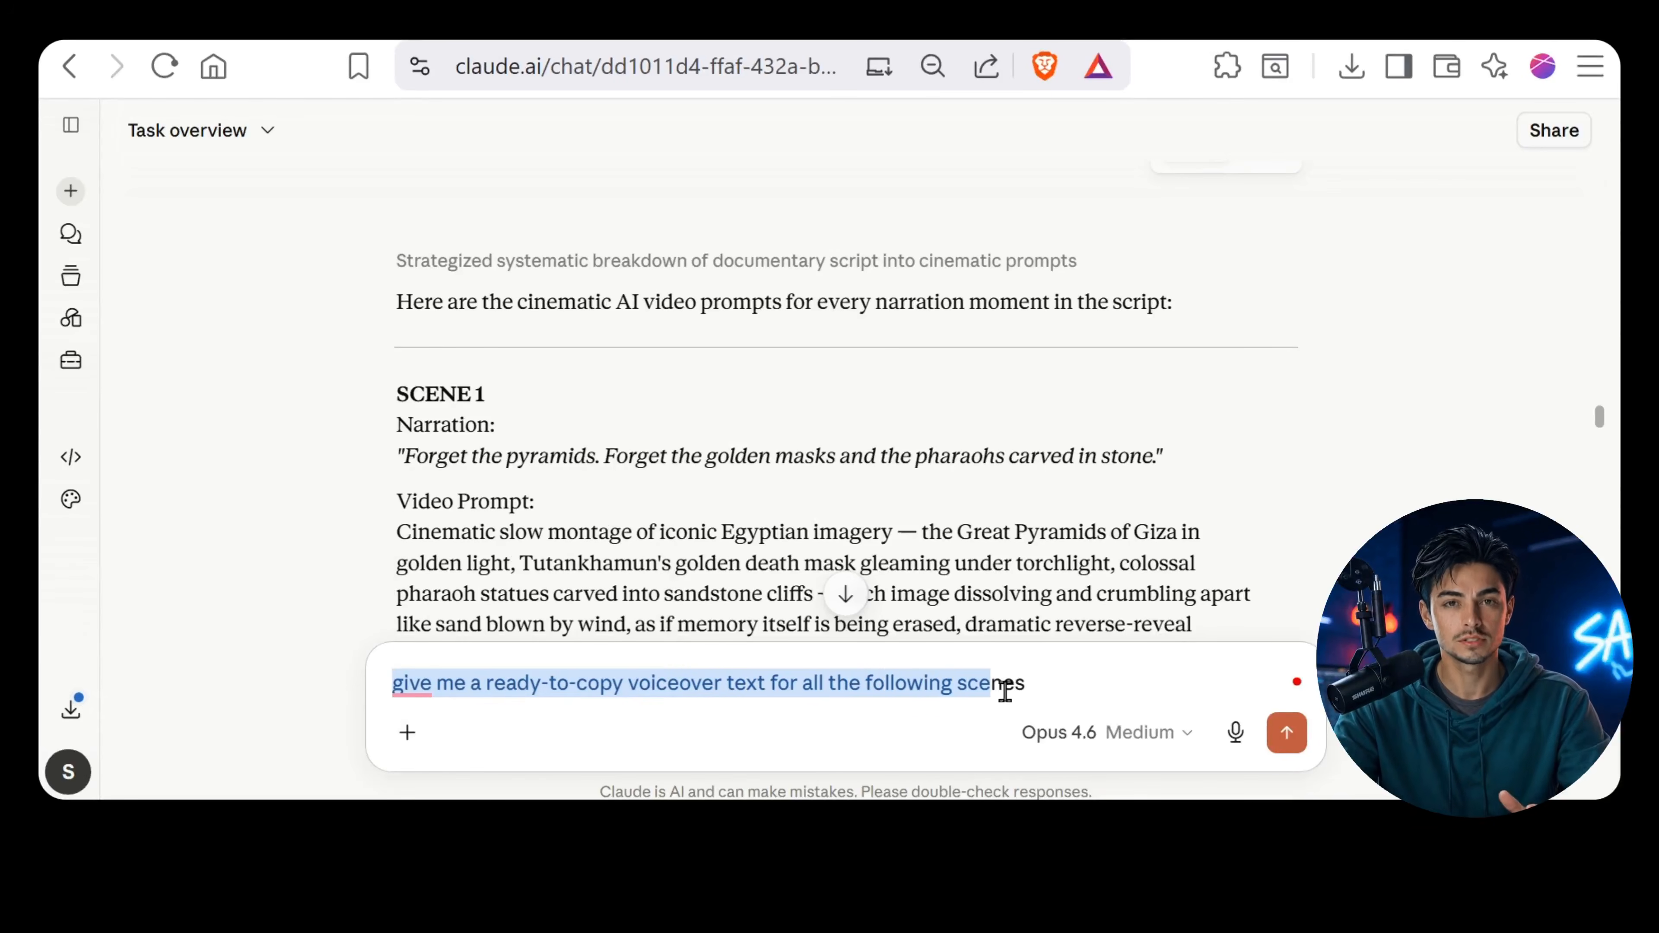
pyautogui.scroll(-20, 515, 427)
pyautogui.moveTo(398, 396); pyautogui.dragTo(1186, 513)
pyautogui.click(1047, 676)
pyautogui.hotkey('ctrl', 'v')
pyautogui.press('Return')
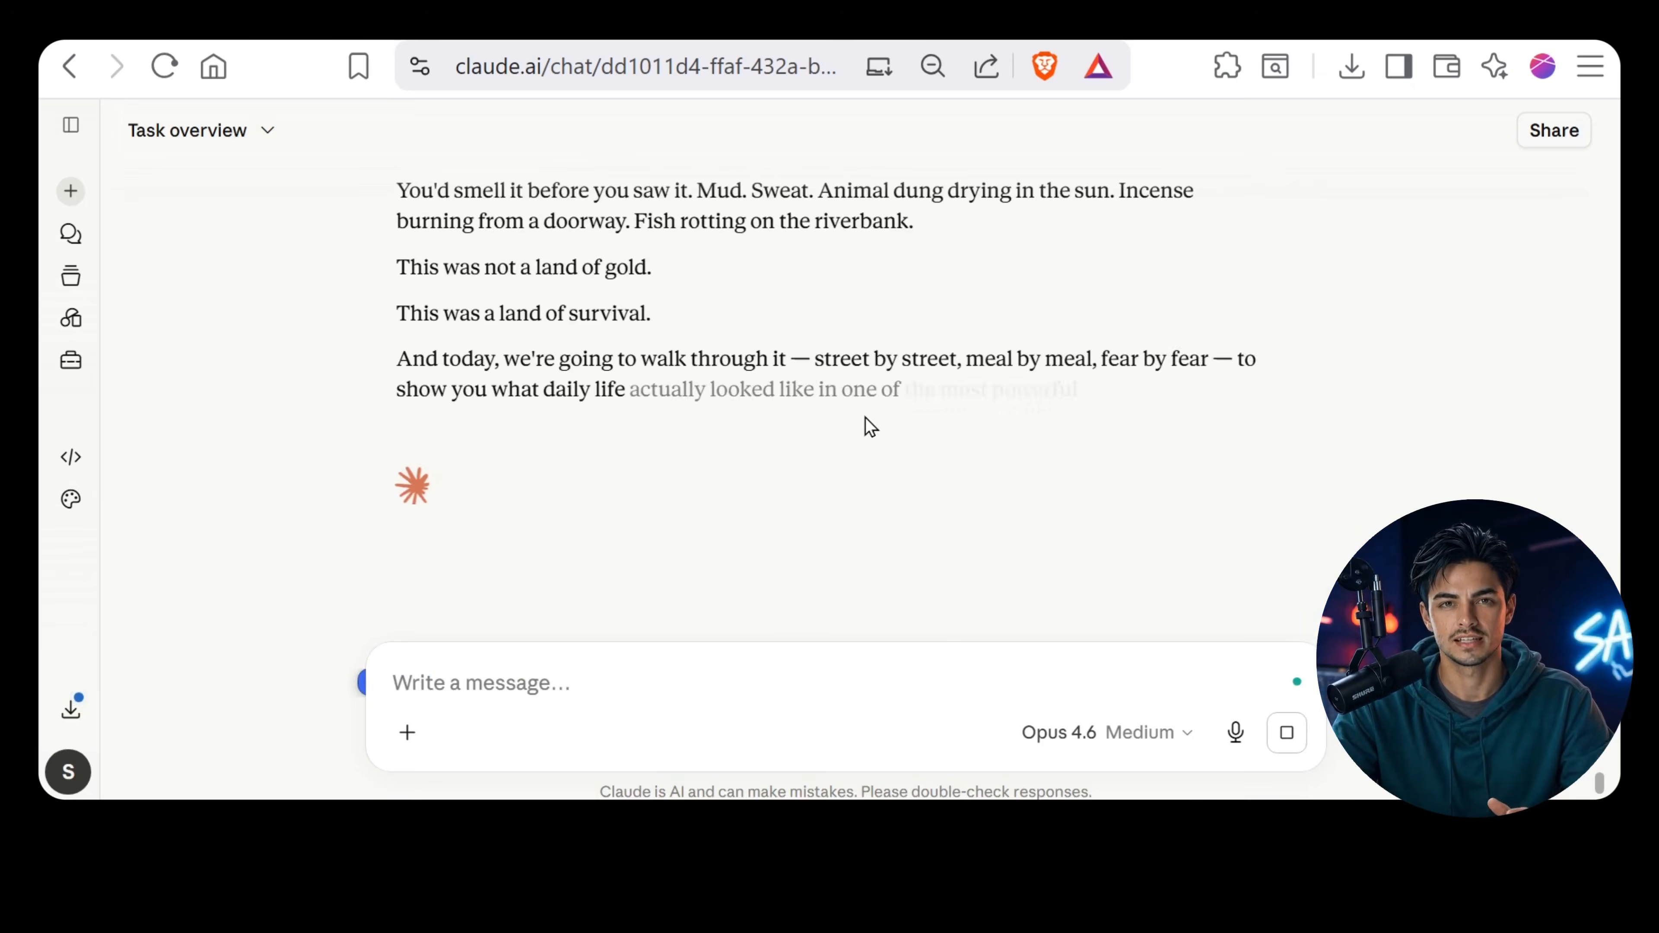
# Copy Claude's complete voiceover text into ElevenLabs Text to Speech, then generate the speech and play it
pyautogui.scroll(10, 787, 451)
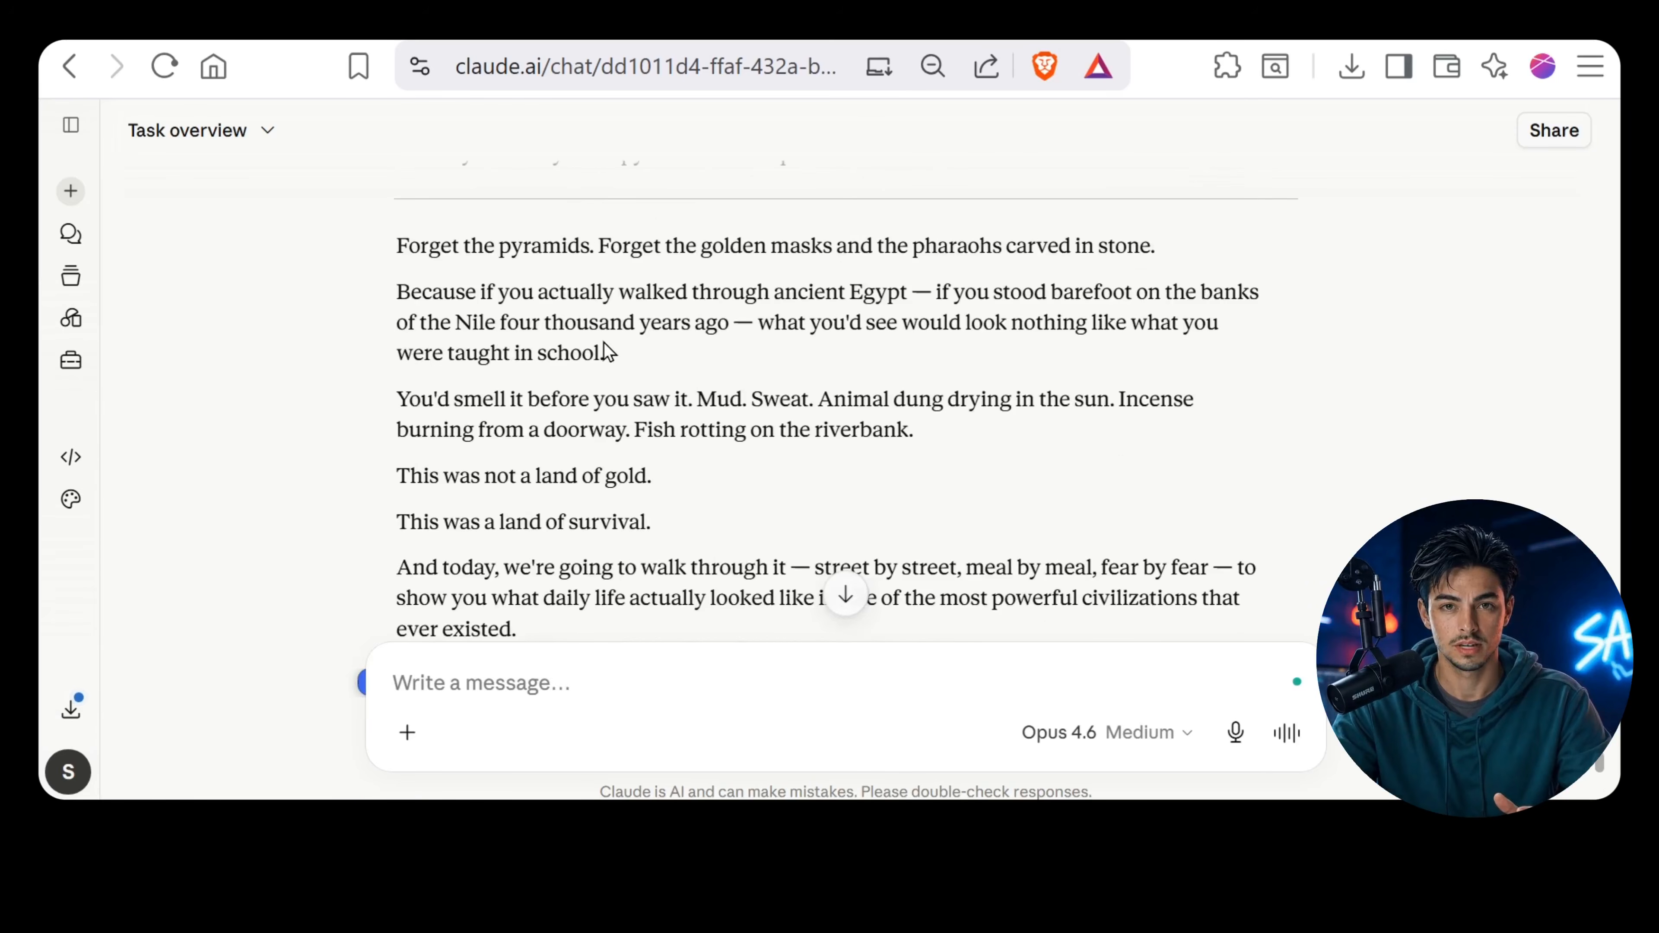
pyautogui.moveTo(399, 241); pyautogui.dragTo(542, 410)
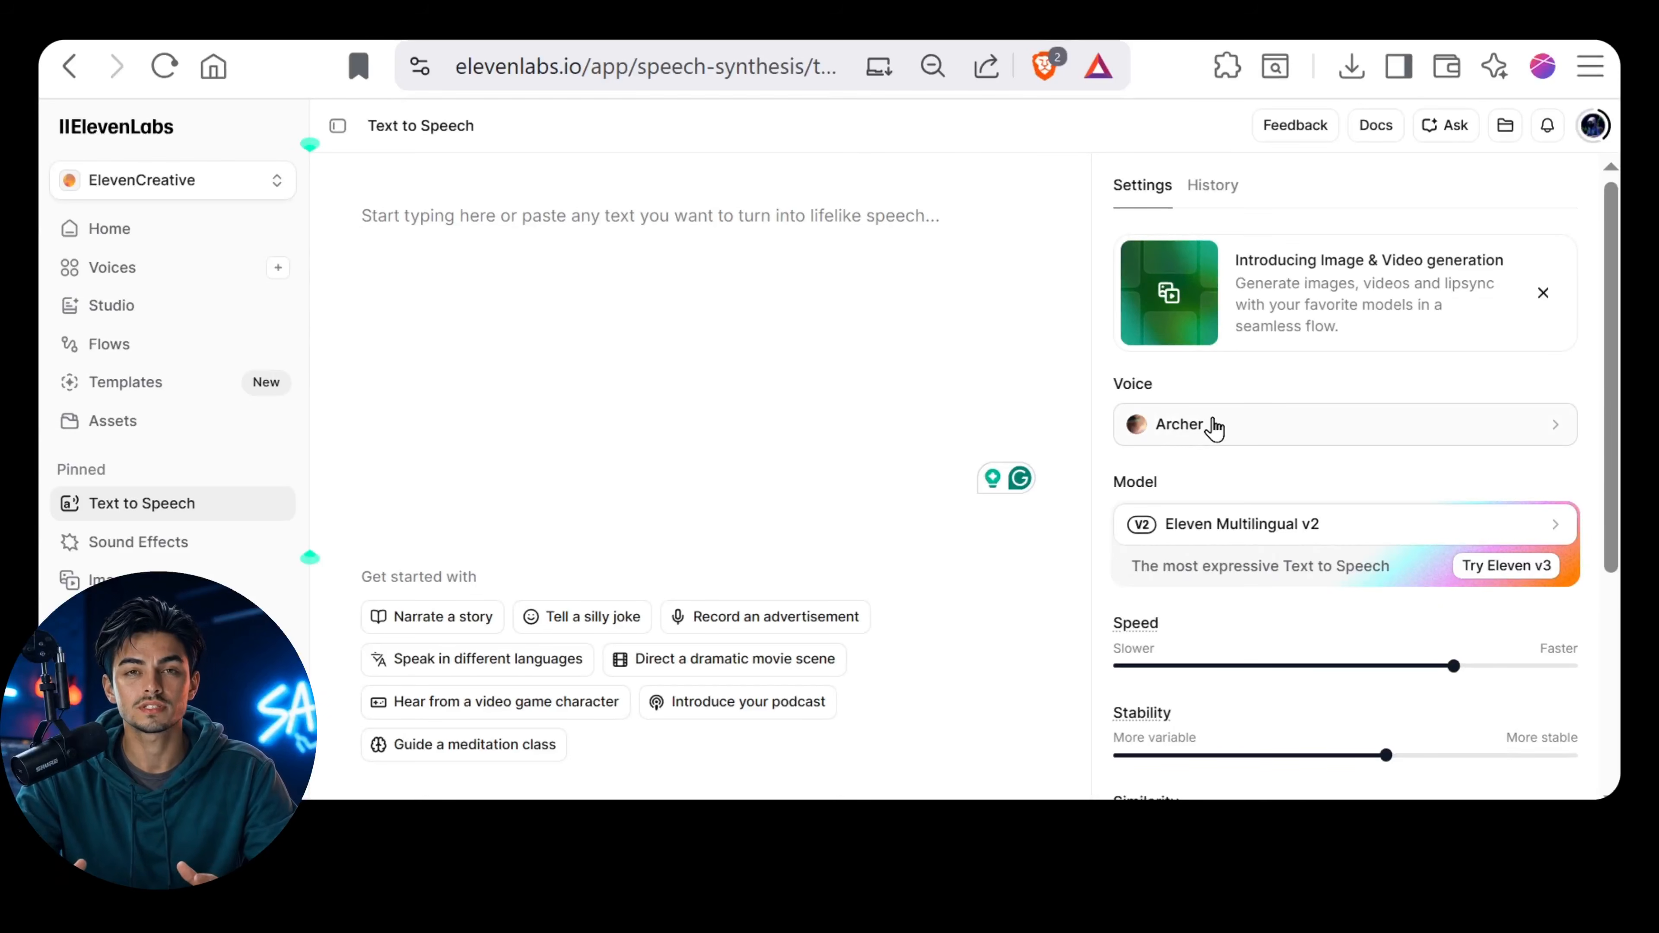
pyautogui.write("Forget the pyramids. Forget the golden masks and the pharaohs carved in stone. Because if you actually walked through ancient Egypt — if you stood barefoot on the banks of the Nile four thousand years ago — what you'd see would look nothing like what you were taught in school. You'd smell it before you saw it. Mud. Sweat. Animal dung drying in the sun. Incense burning from a doorway. Fish rotting on the riverbank. This was not a land of gold. This was a land of survival. And today, we're going to walk through it — street by street, meal by meal, fear by fear — to show you what daily life actually looked like in one of the most powerful civilizations that ever existed. It's roughly 1350 BC. The New Kingdom is at its height. Egypt stretches from the cataracts of Nubia to the edges of the Mediterranean. The pharaoh is a living god. The Nile is the heartbeat of everything. But most people living here will never see the inside of a palace. They will never touch gold. They will never have their name carved into anything. They are farmers. Builders. Fishermen. Weavers. Servants. And their lives — the lives history mostly forgot — were brutal, beautiful, and stranger than you think.")
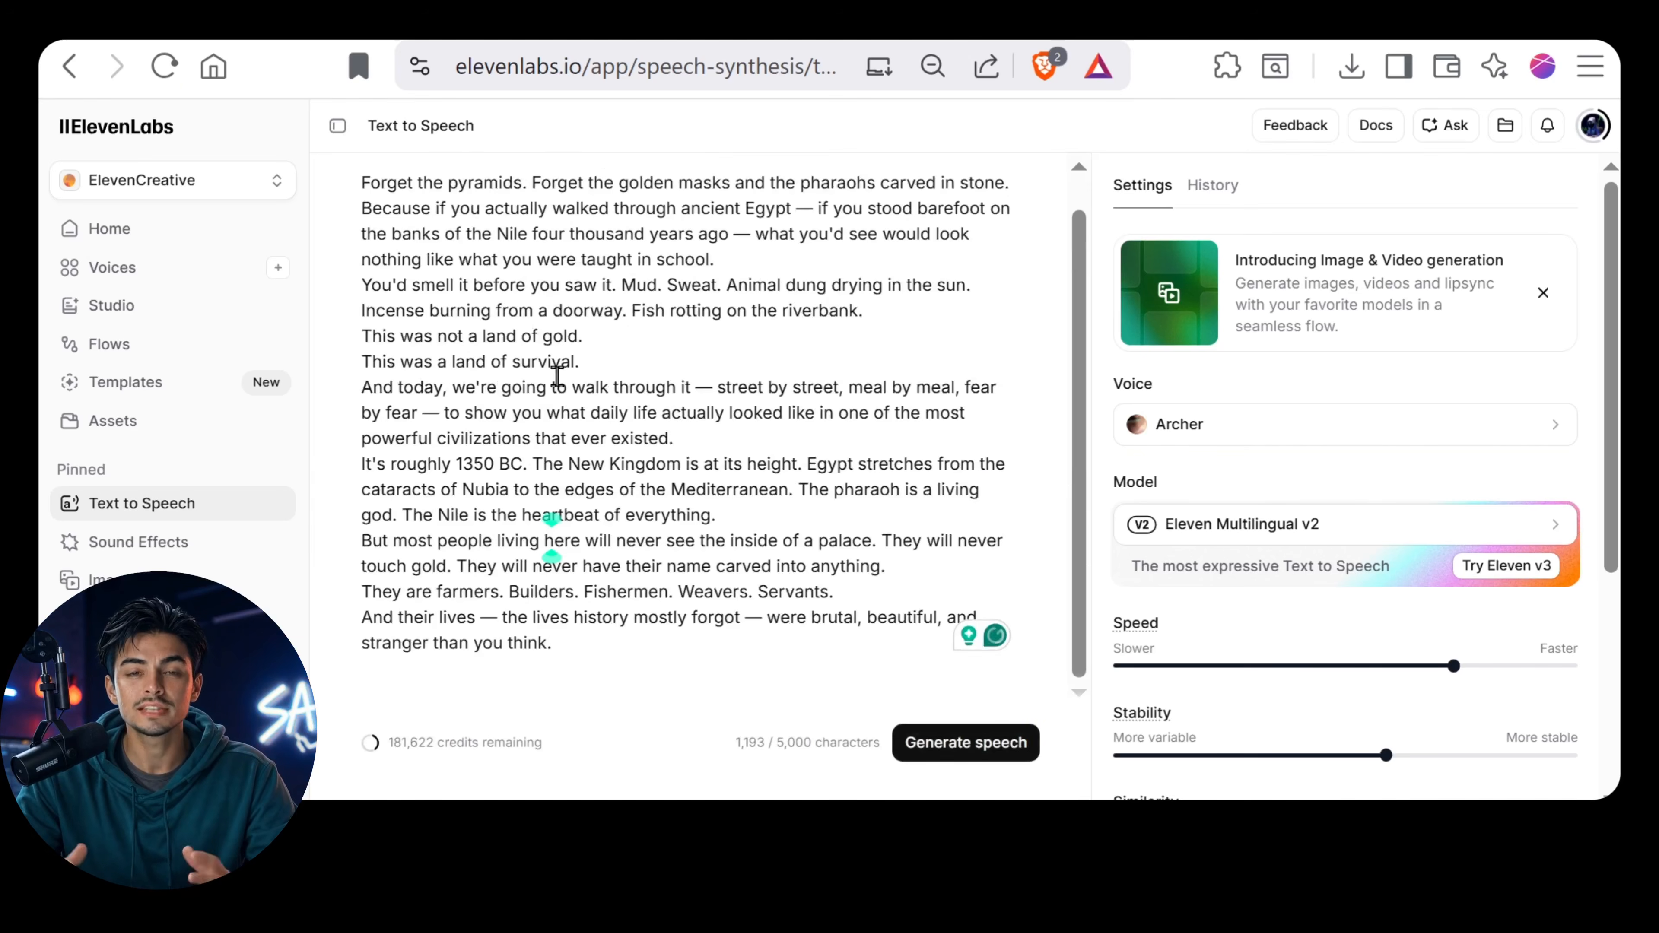
pyautogui.click(974, 744)
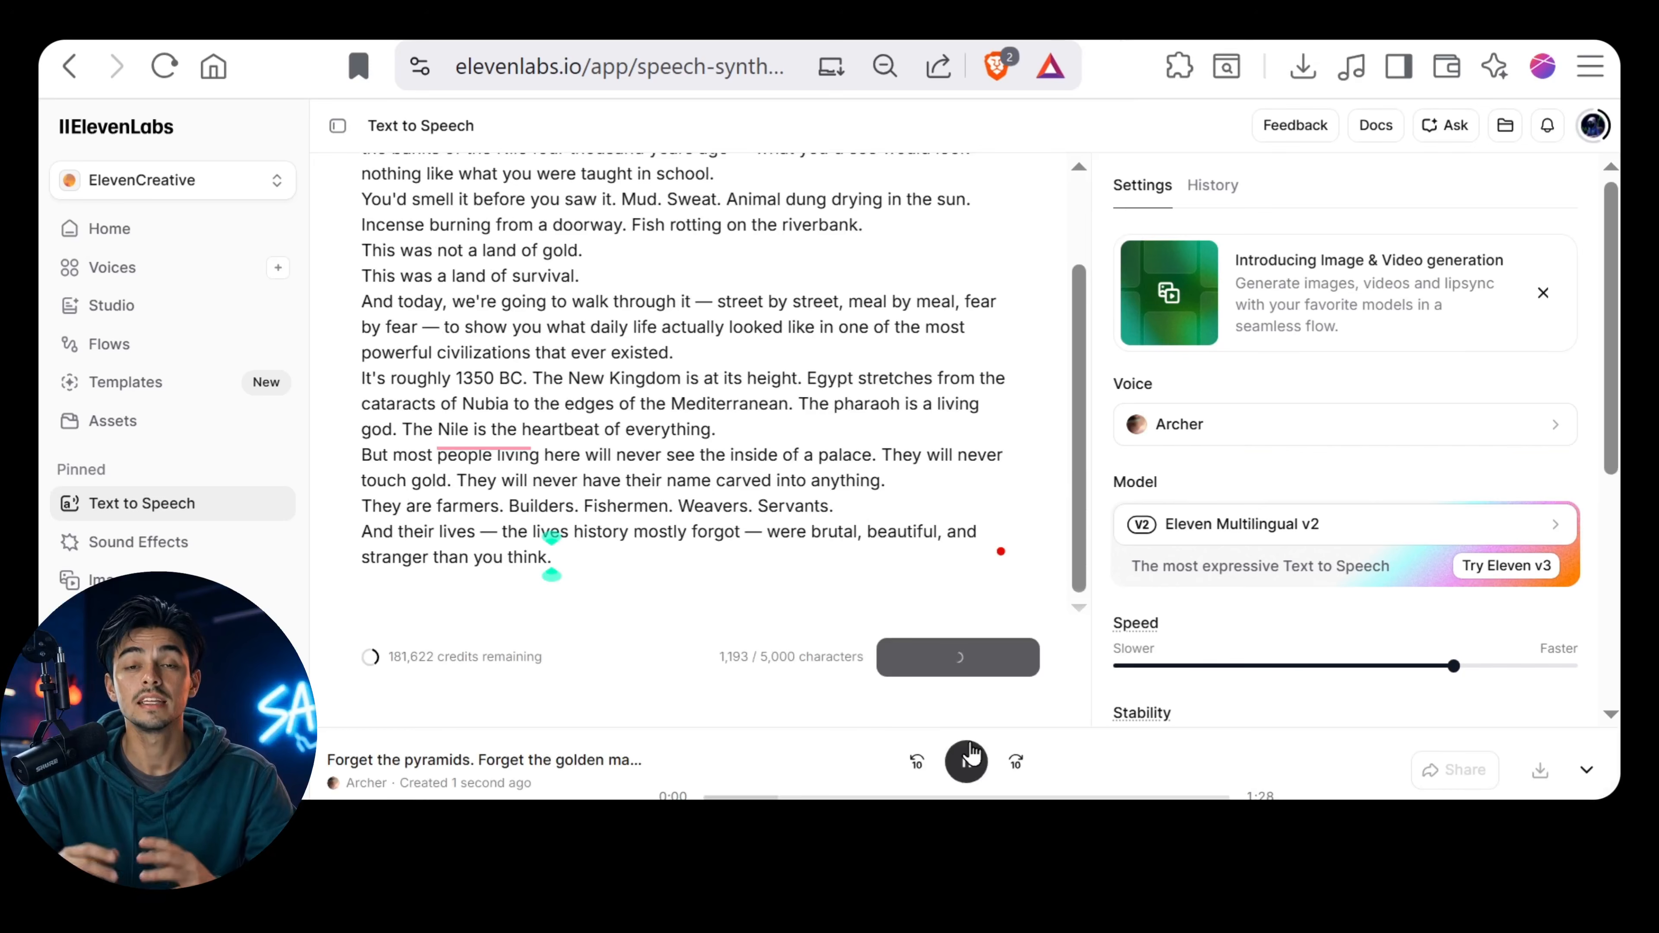
pyautogui.click(966, 761)
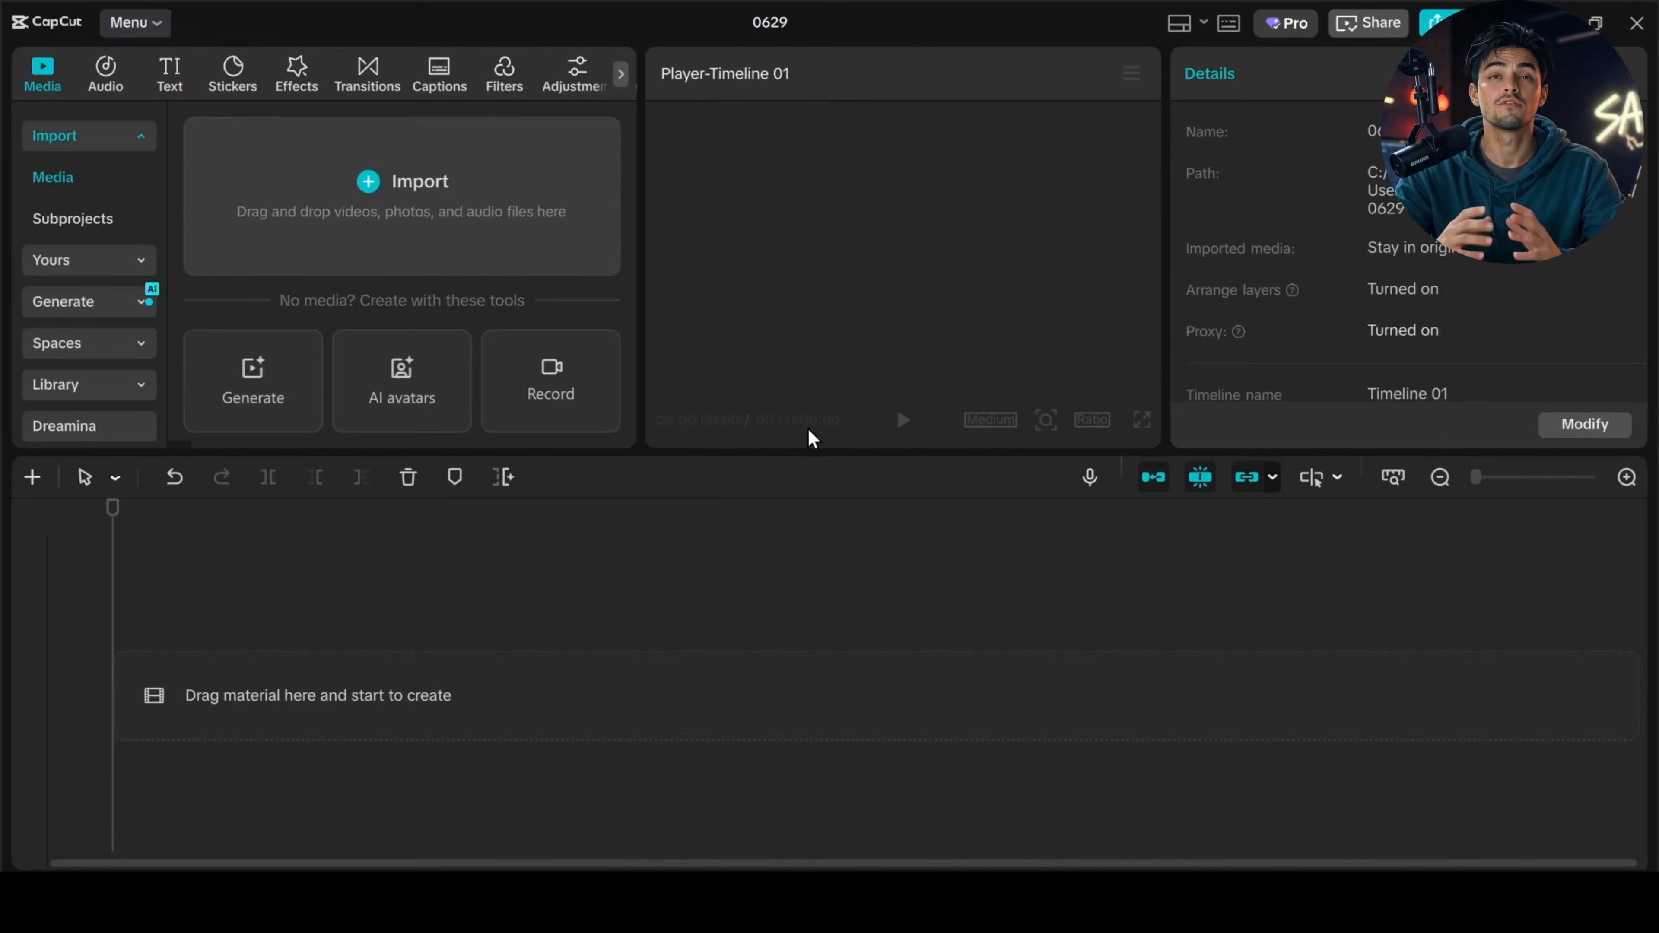
# In CapCut, import the ten scene clips and the ElevenLabs voiceover, and place the voiceover at the start of the timeline
pyautogui.click(363, 177)
pyautogui.moveTo(1604, 456); pyautogui.dragTo(204, 189)
pyautogui.click(1440, 840)
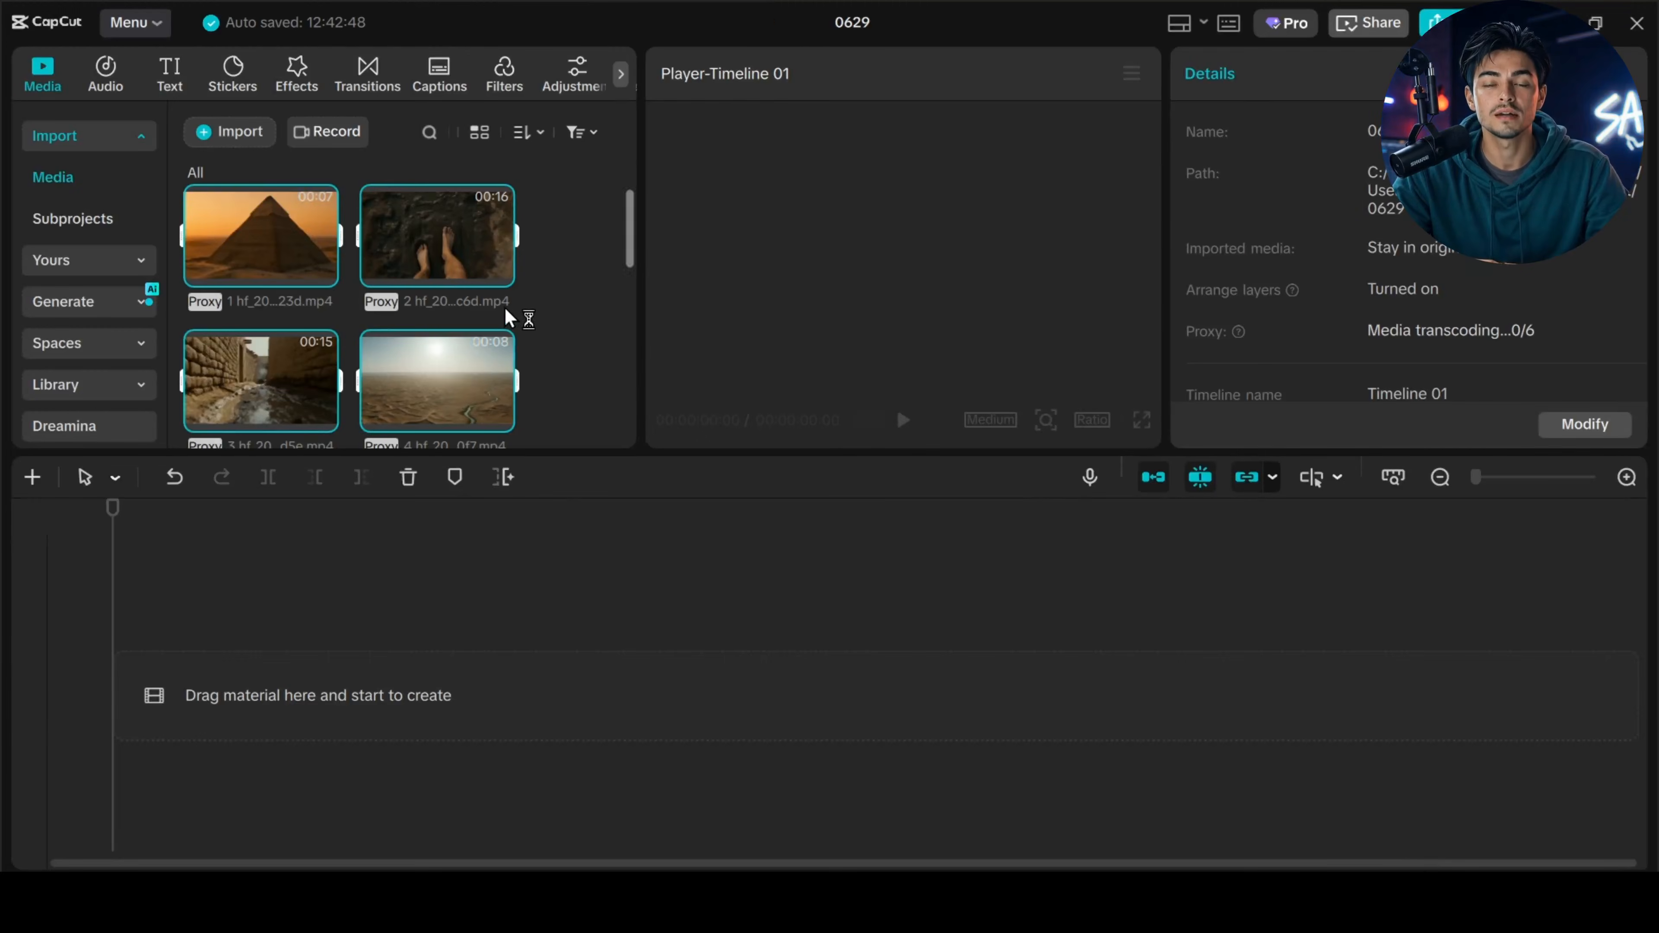
pyautogui.scroll(-5, 508, 317)
pyautogui.moveTo(259, 370); pyautogui.dragTo(262, 732)
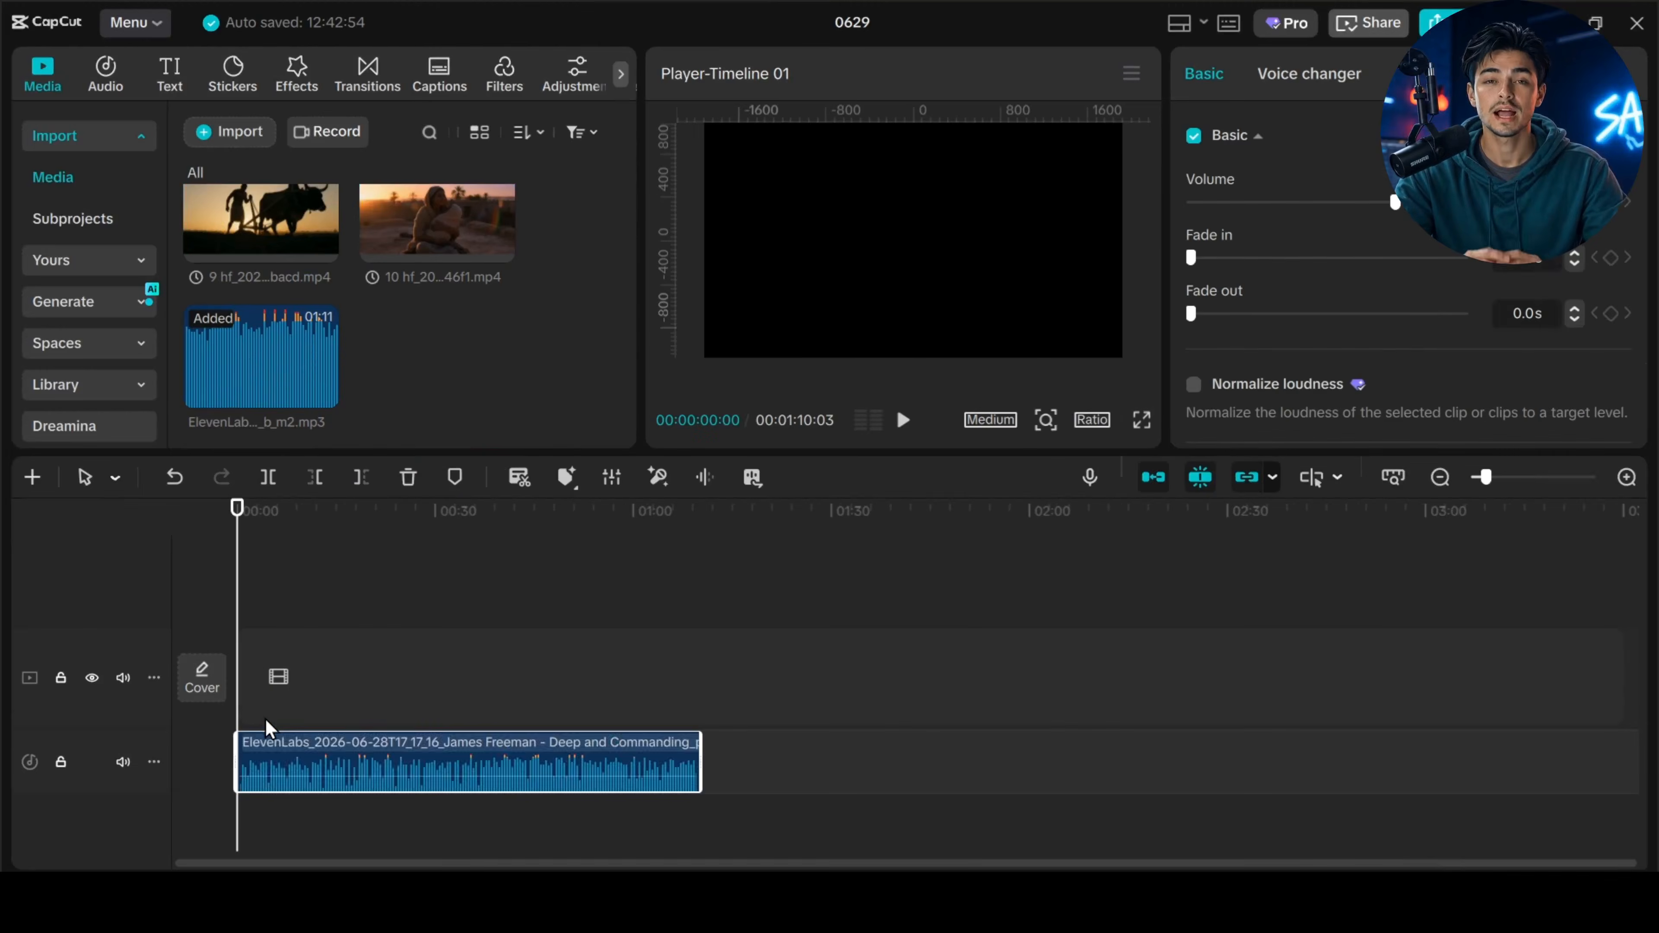
# Cut the silent pauses out of the voiceover, close the gaps between its pieces and lock the audio track
pyautogui.click(904, 422)
pyautogui.moveTo(286, 623); pyautogui.dragTo(232, 629)
pyautogui.scroll(4, 311, 752)
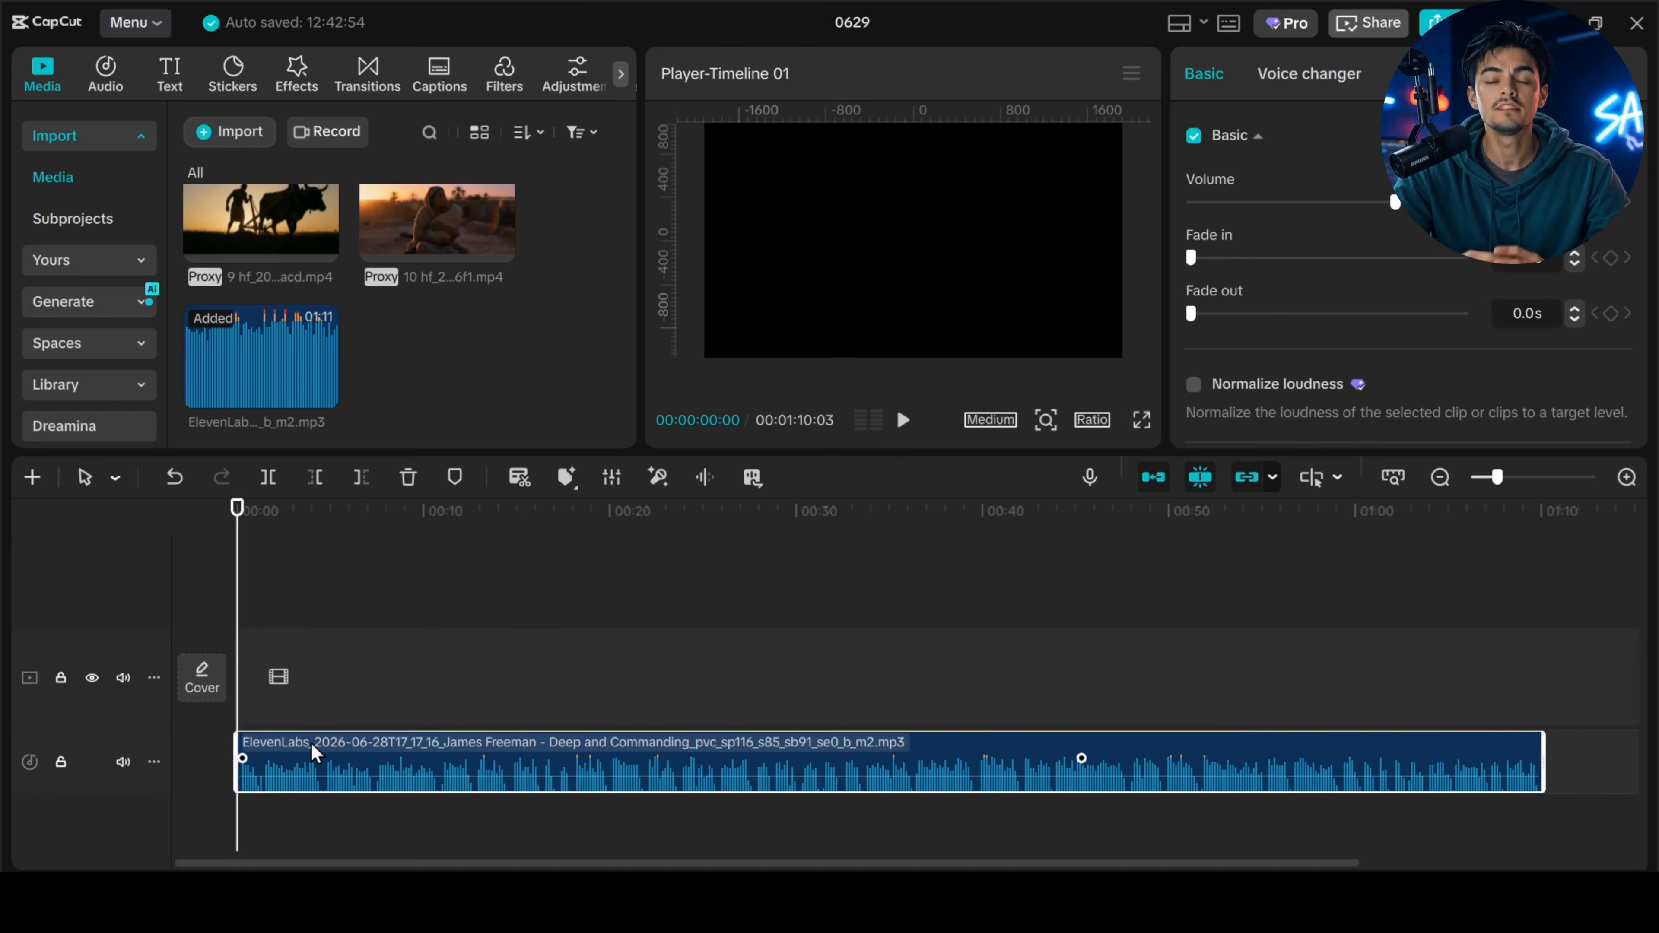
pyautogui.scroll(1, 522, 779)
pyautogui.press('b')
pyautogui.click(614, 771)
pyautogui.click(856, 768)
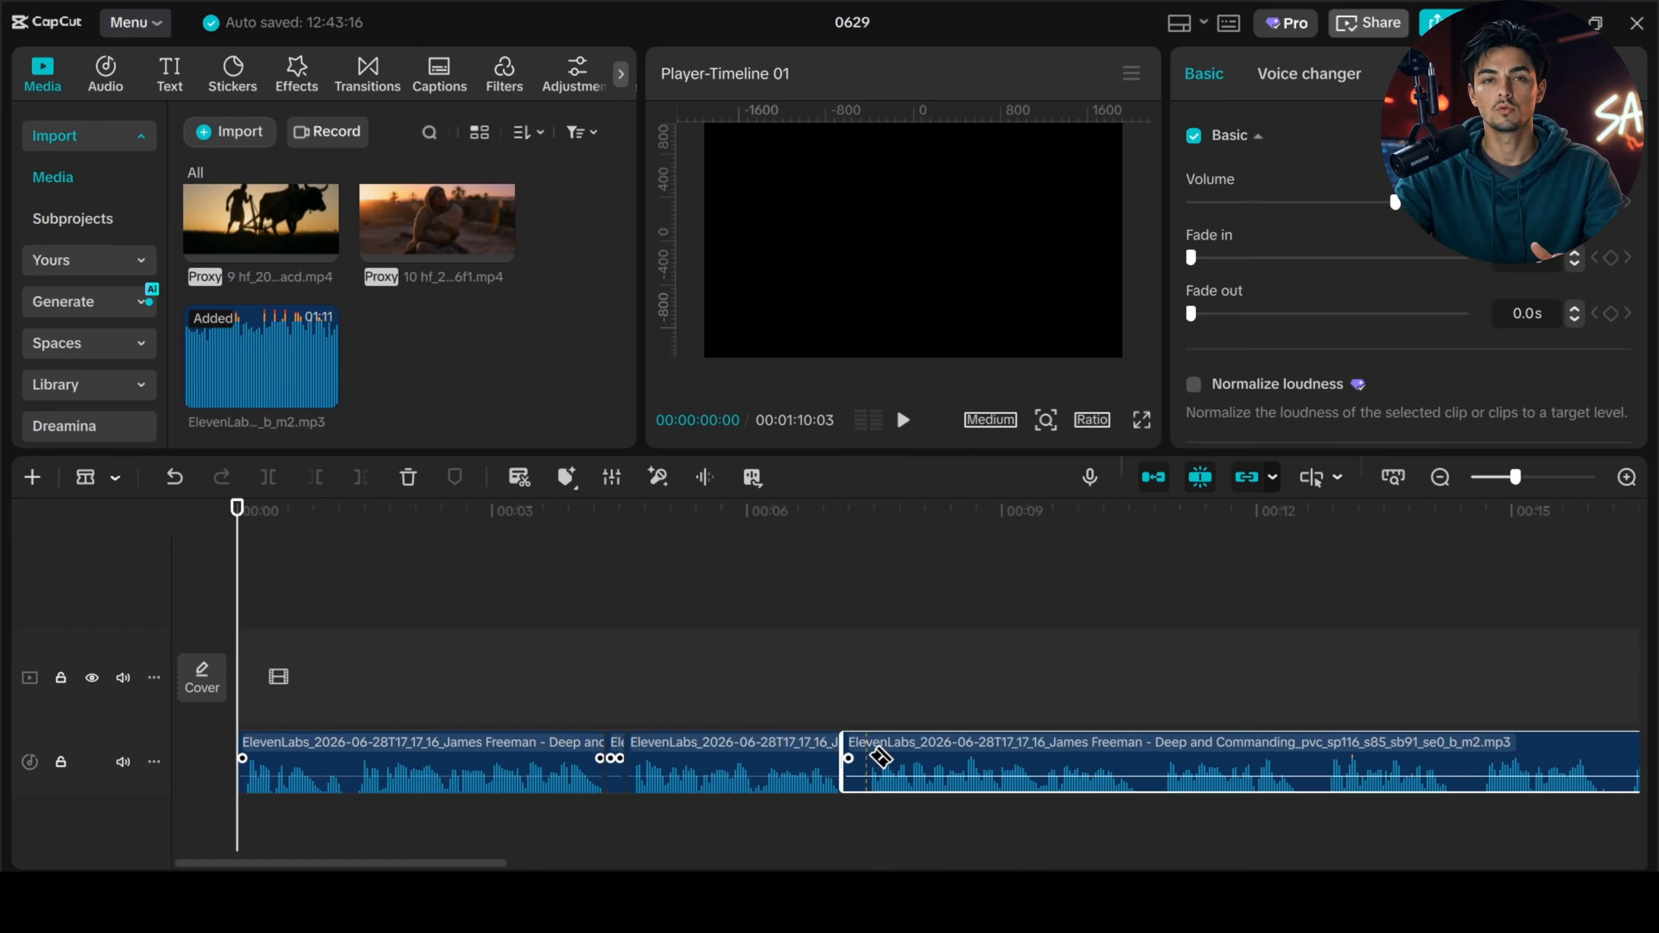
pyautogui.click(1151, 772)
pyautogui.click(1313, 771)
pyautogui.press('a')
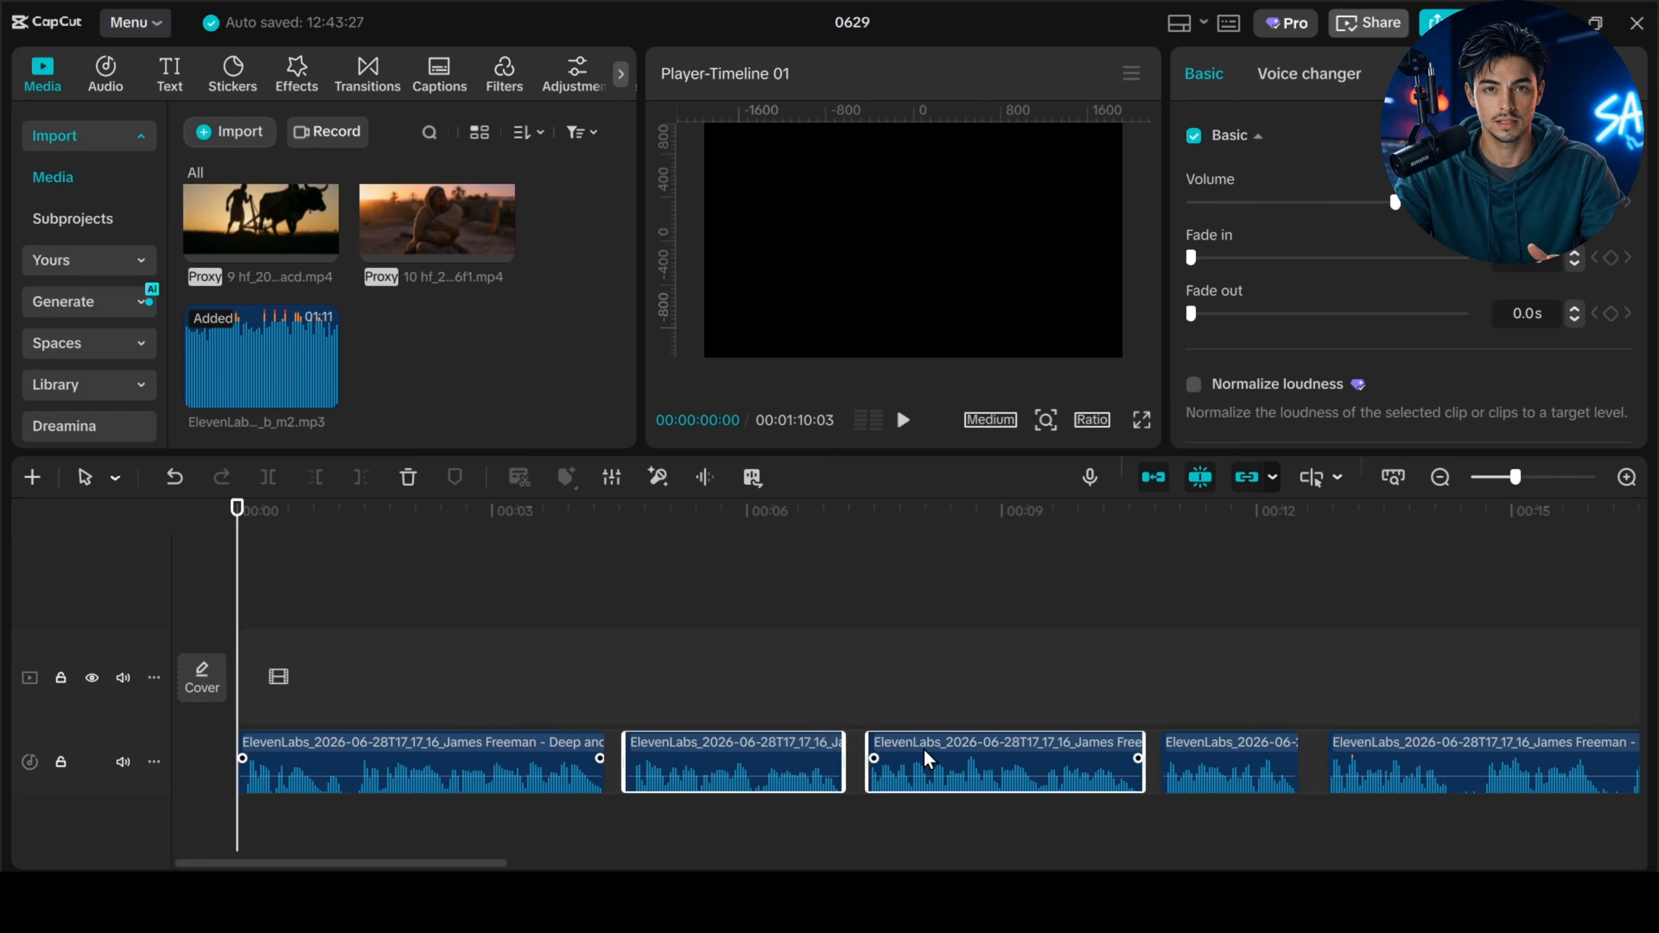
pyautogui.click(927, 758)
pyautogui.click(1249, 778)
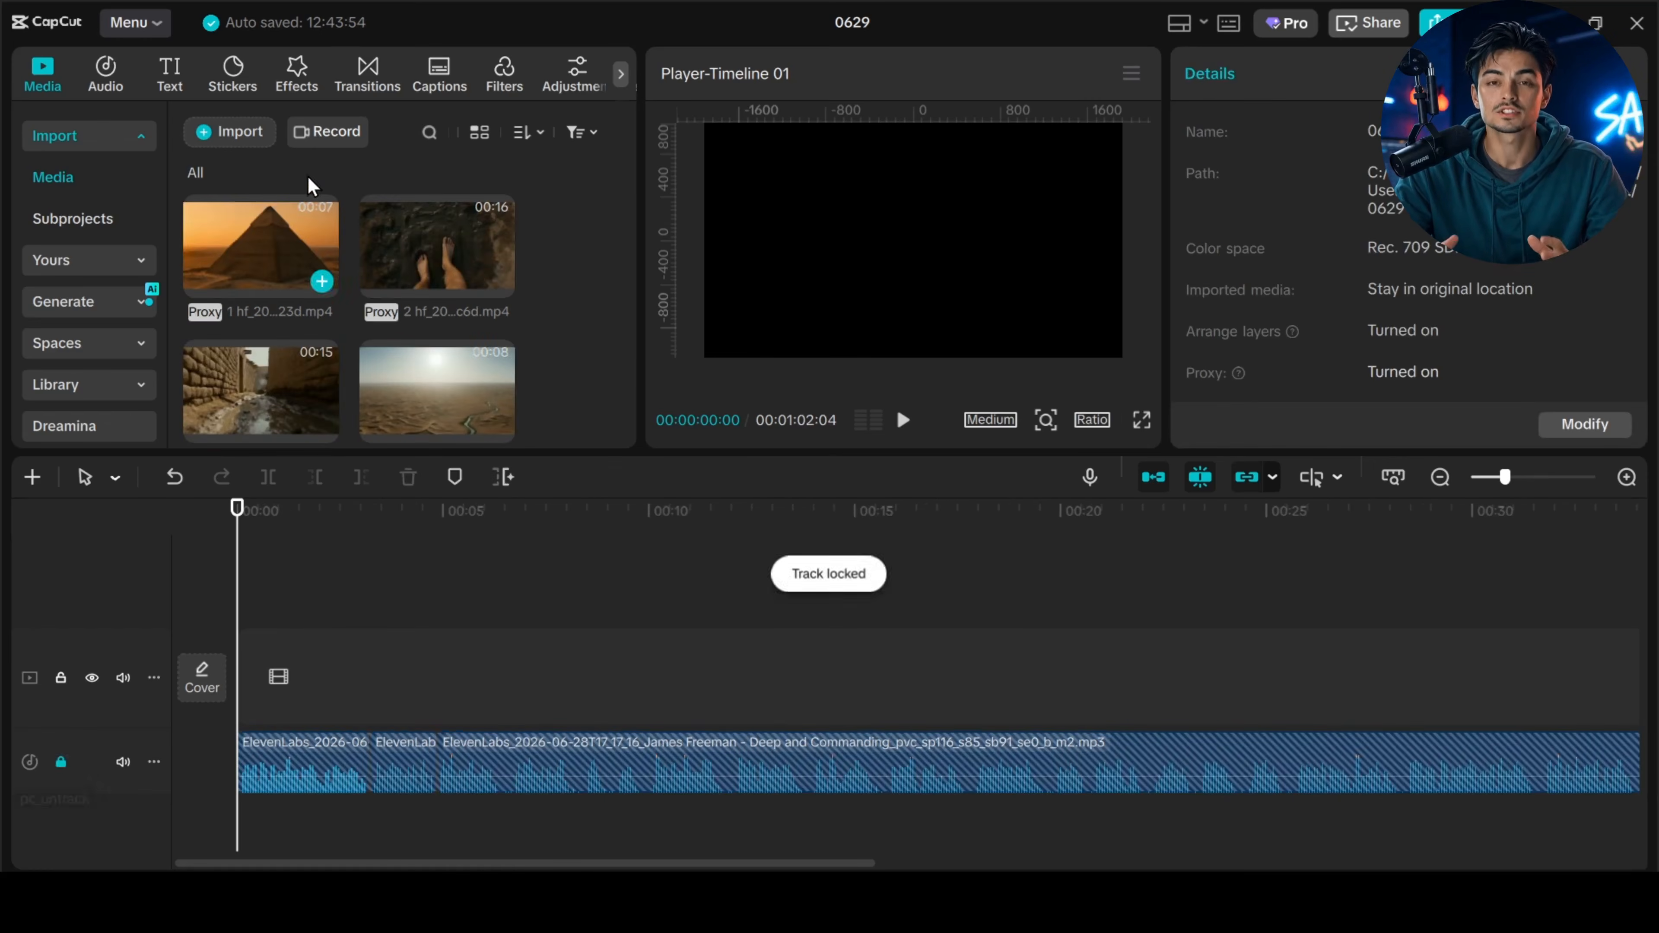
# Add the Scene 1 pyramid clip above the voiceover, preview it against the narration and place the Scene 2 clip after it
pyautogui.click(321, 282)
pyautogui.click(904, 420)
pyautogui.click(903, 420)
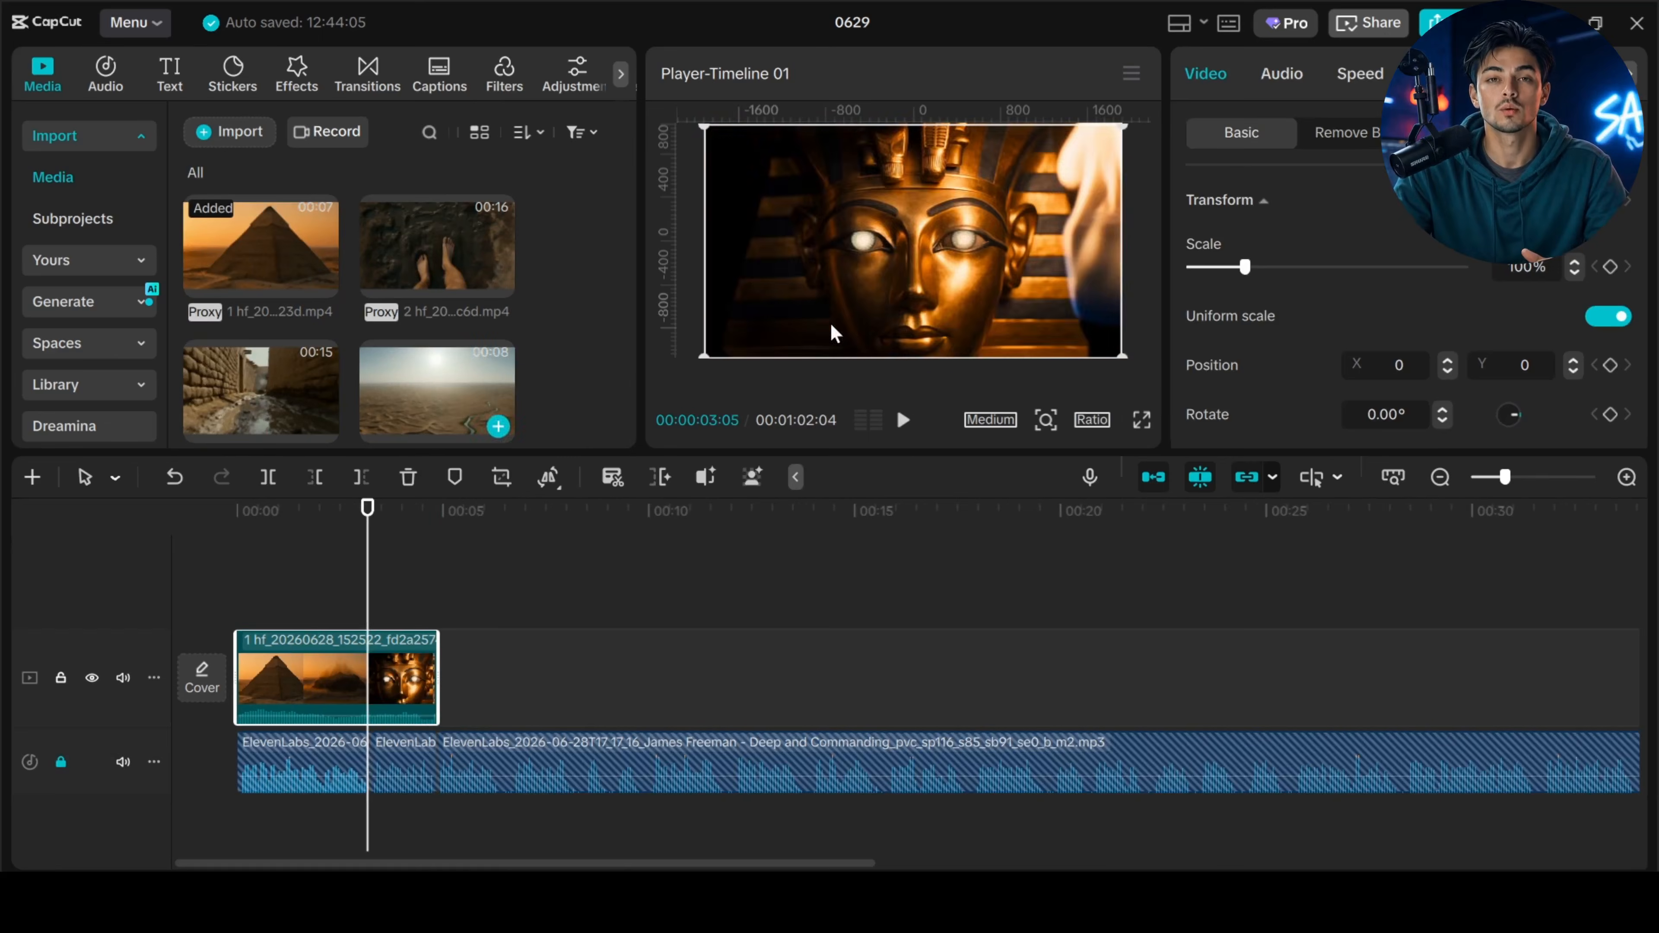
pyautogui.moveTo(438, 245); pyautogui.dragTo(784, 673)
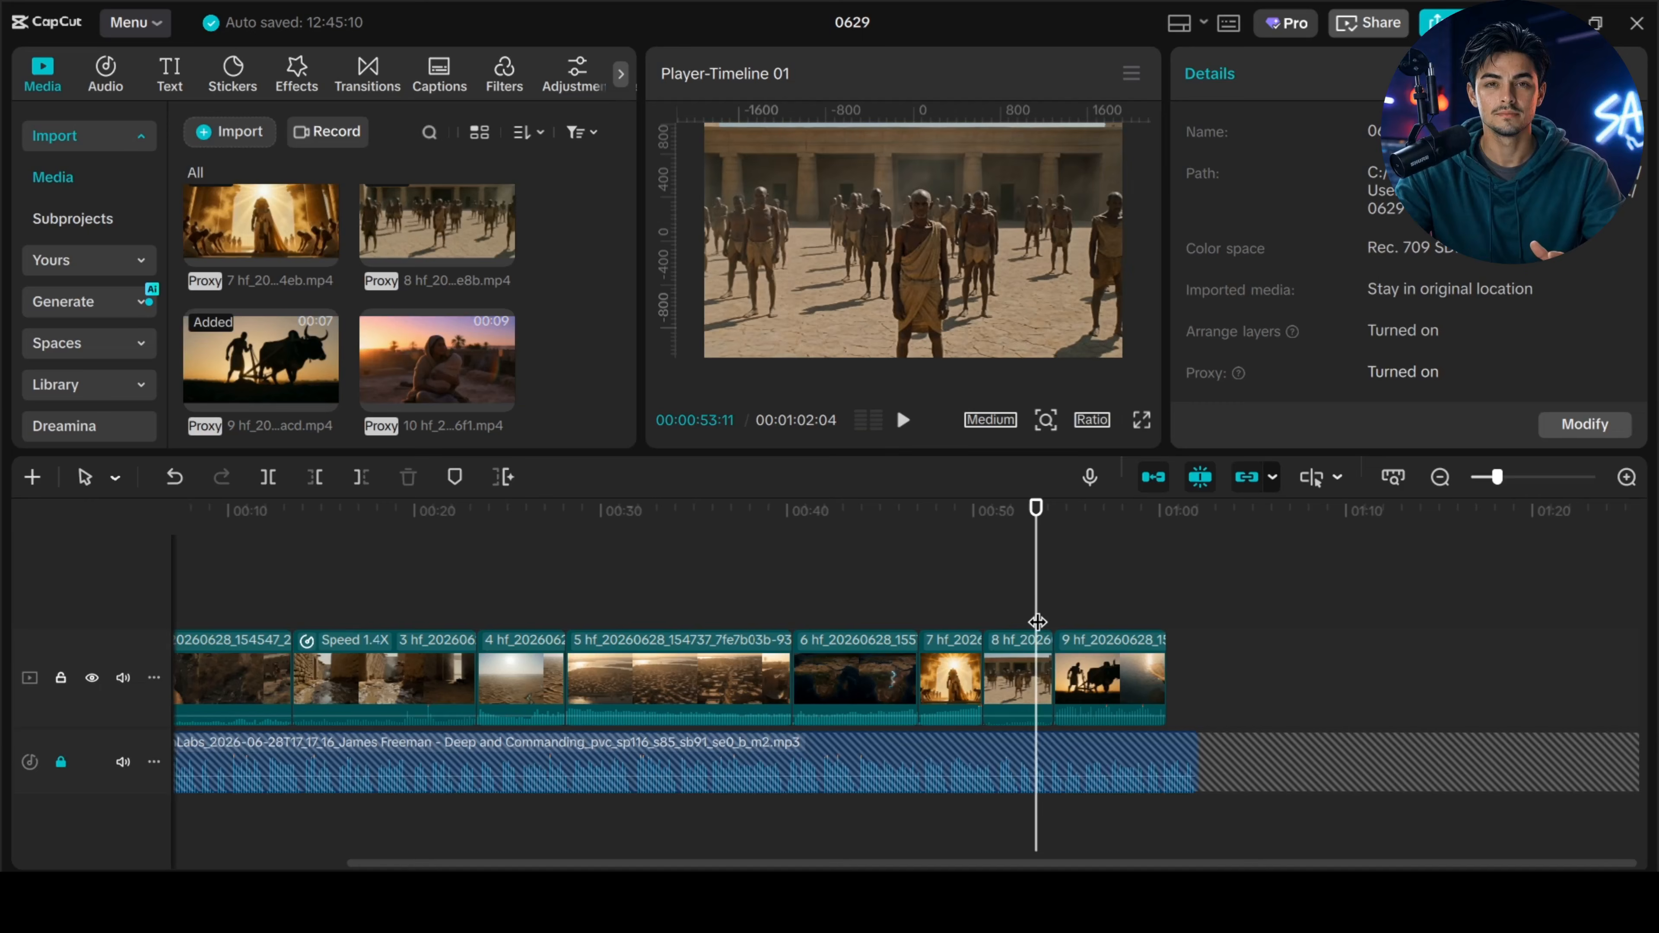
# Shorten and speed up the Scene 9 ploughing clip to fit the narration, and add the Scene 10 clip behind it
pyautogui.click(1104, 696)
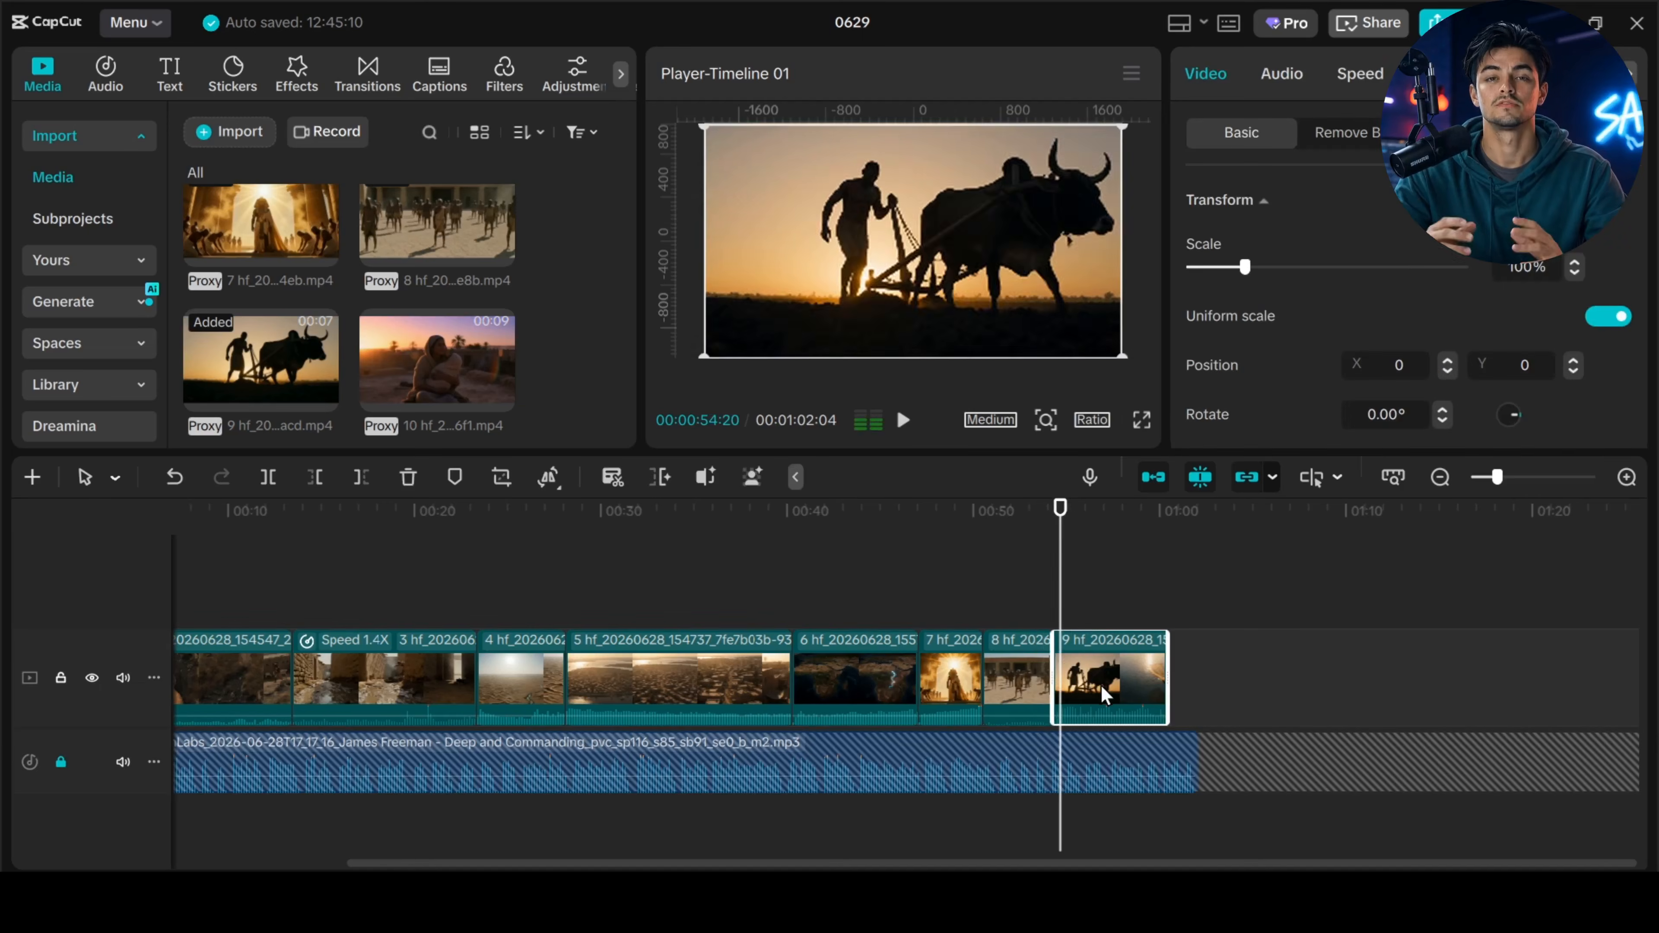
pyautogui.press('space')
pyautogui.press('space')
pyautogui.moveTo(1167, 679); pyautogui.dragTo(1146, 679)
pyautogui.click(1360, 74)
pyautogui.moveTo(1251, 239); pyautogui.dragTo(1278, 242)
pyautogui.moveTo(438, 362); pyautogui.dragTo(1130, 680)
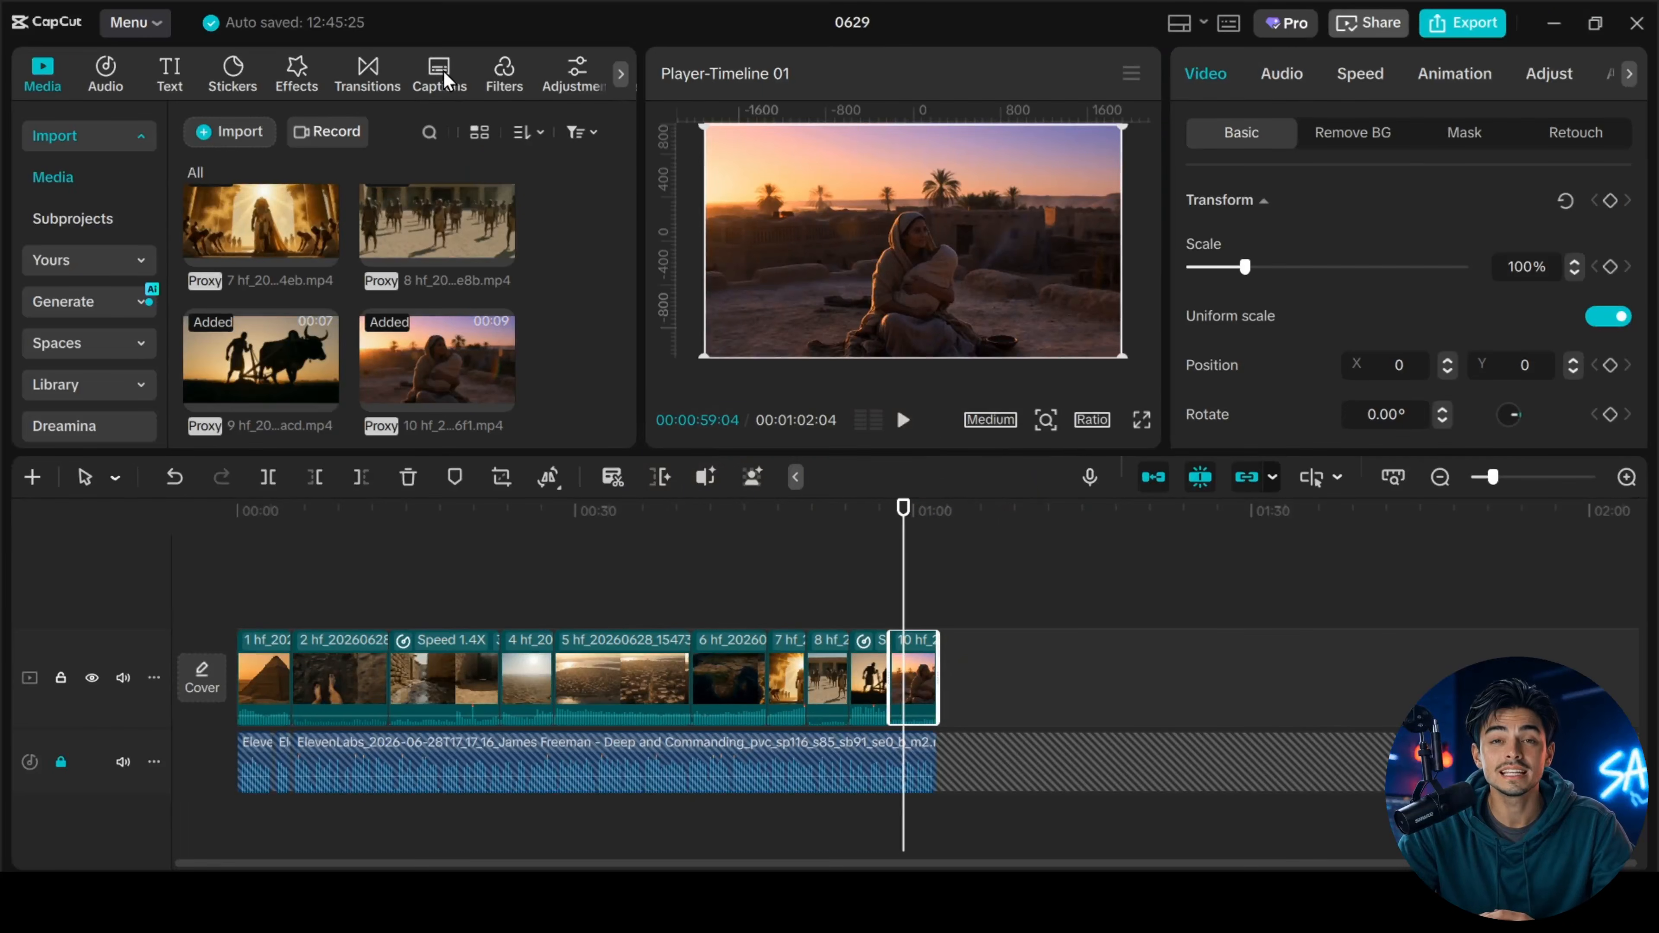
# Generate auto captions for the video with the spoken language on Auto detect and no bilingual captions
pyautogui.click(438, 76)
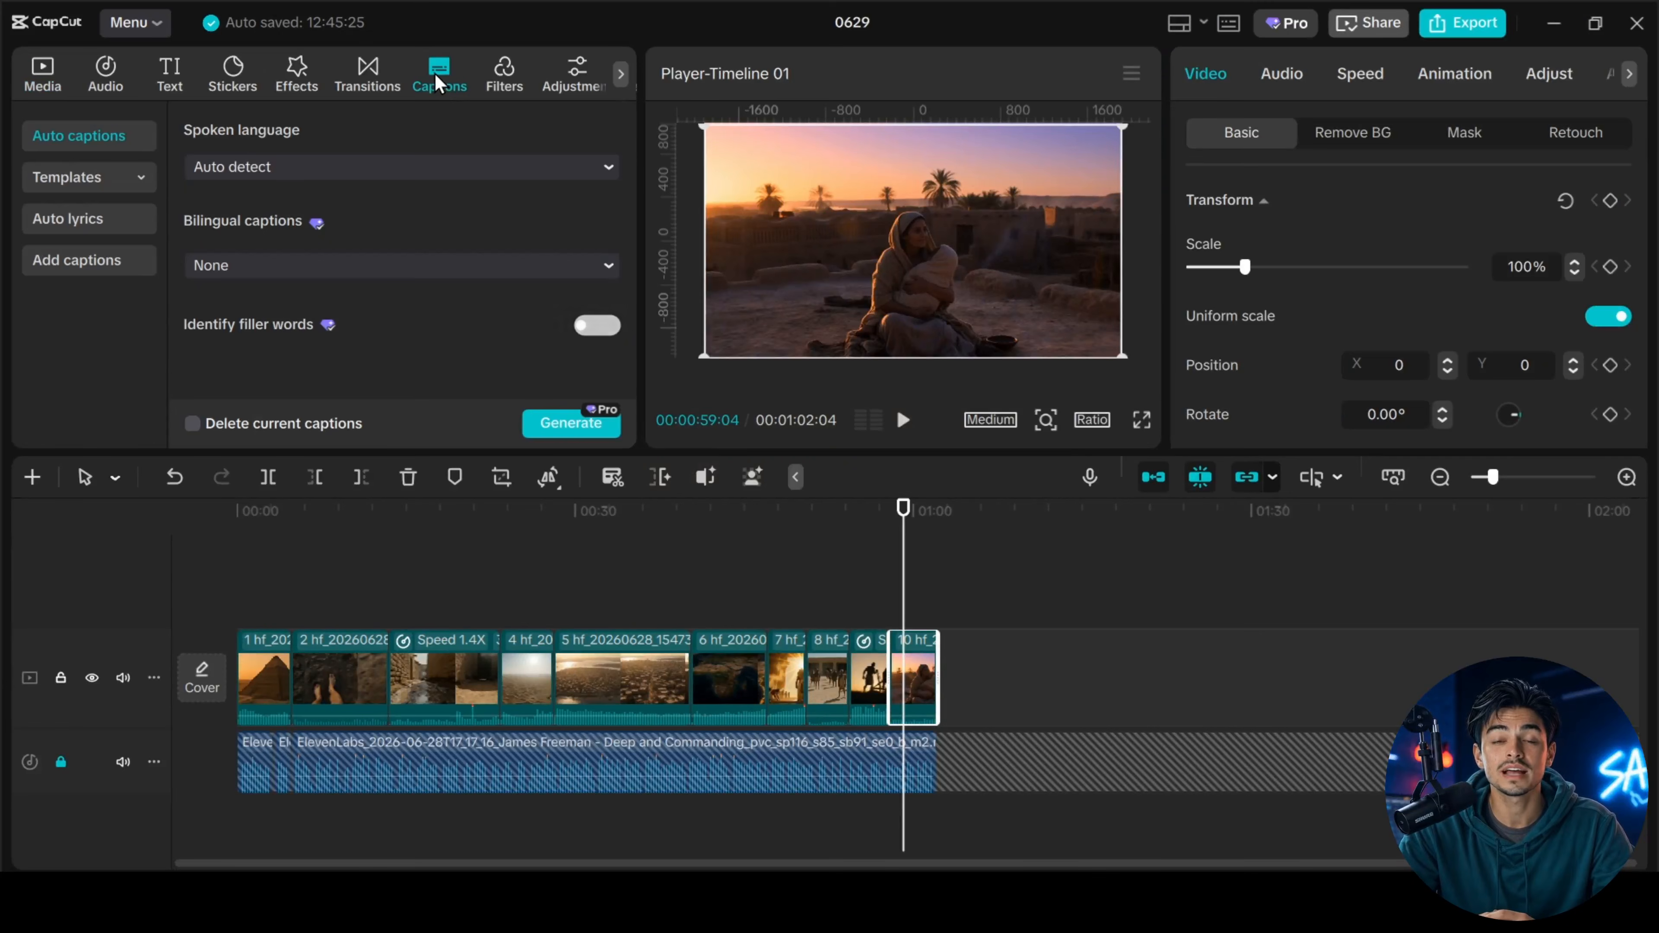
pyautogui.click(545, 422)
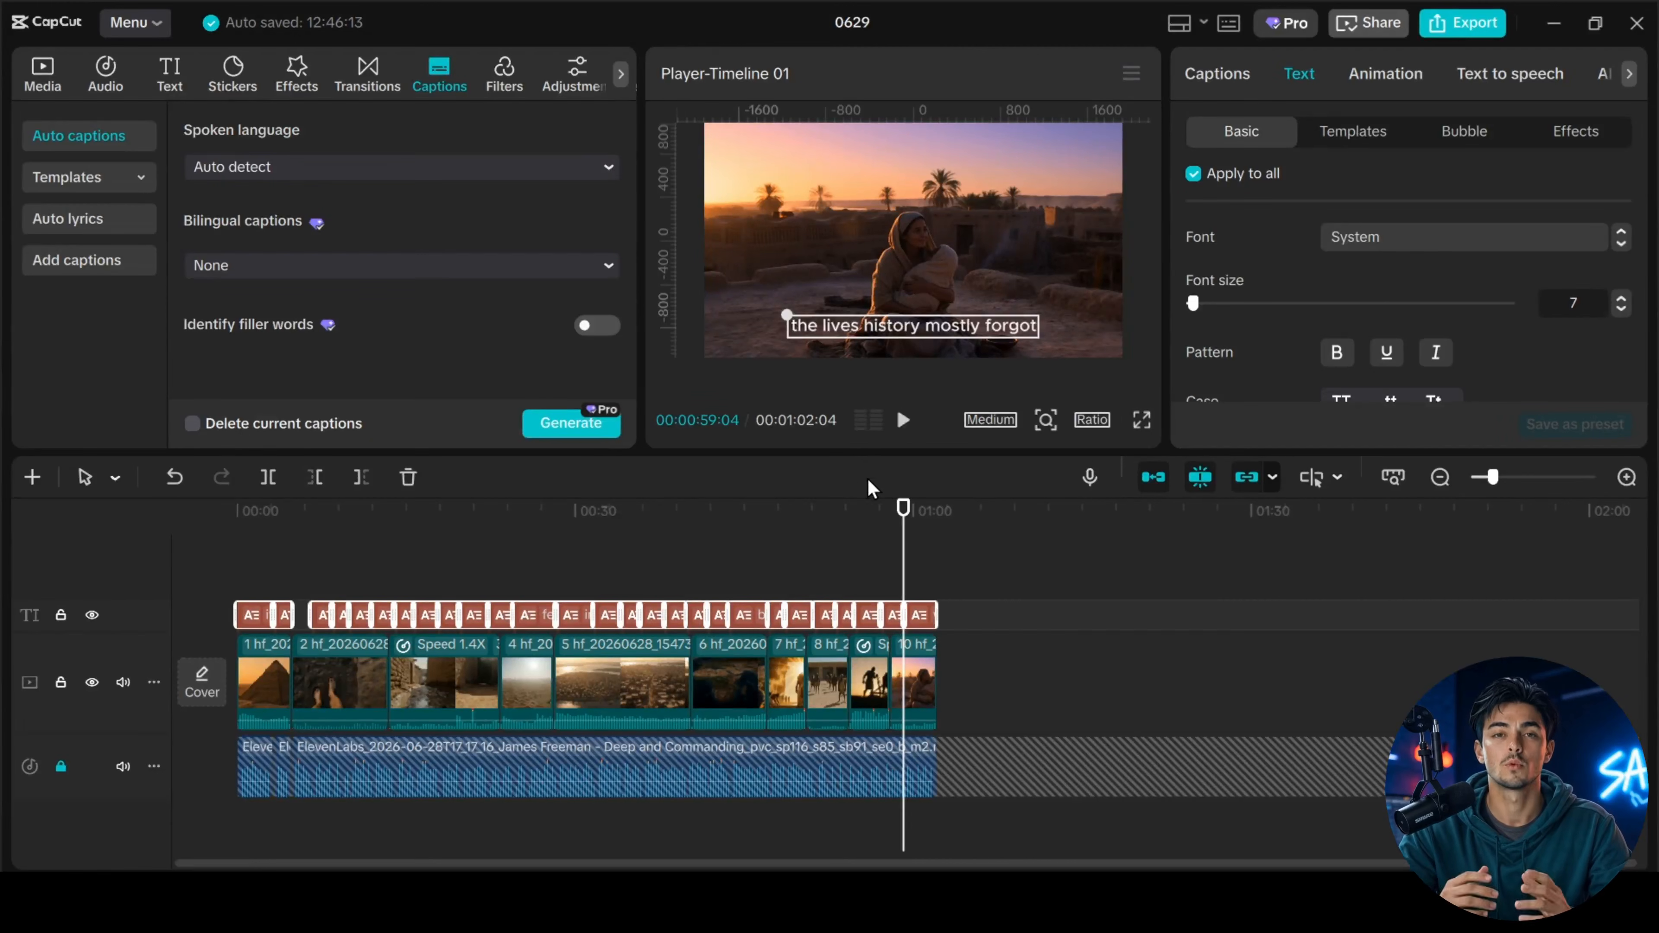
# Place the ambient-emotional-under_score music beneath the voiceover from the start and set its volume to -22.3 dB
pyautogui.click(58, 75)
pyautogui.moveTo(462, 338); pyautogui.dragTo(232, 841)
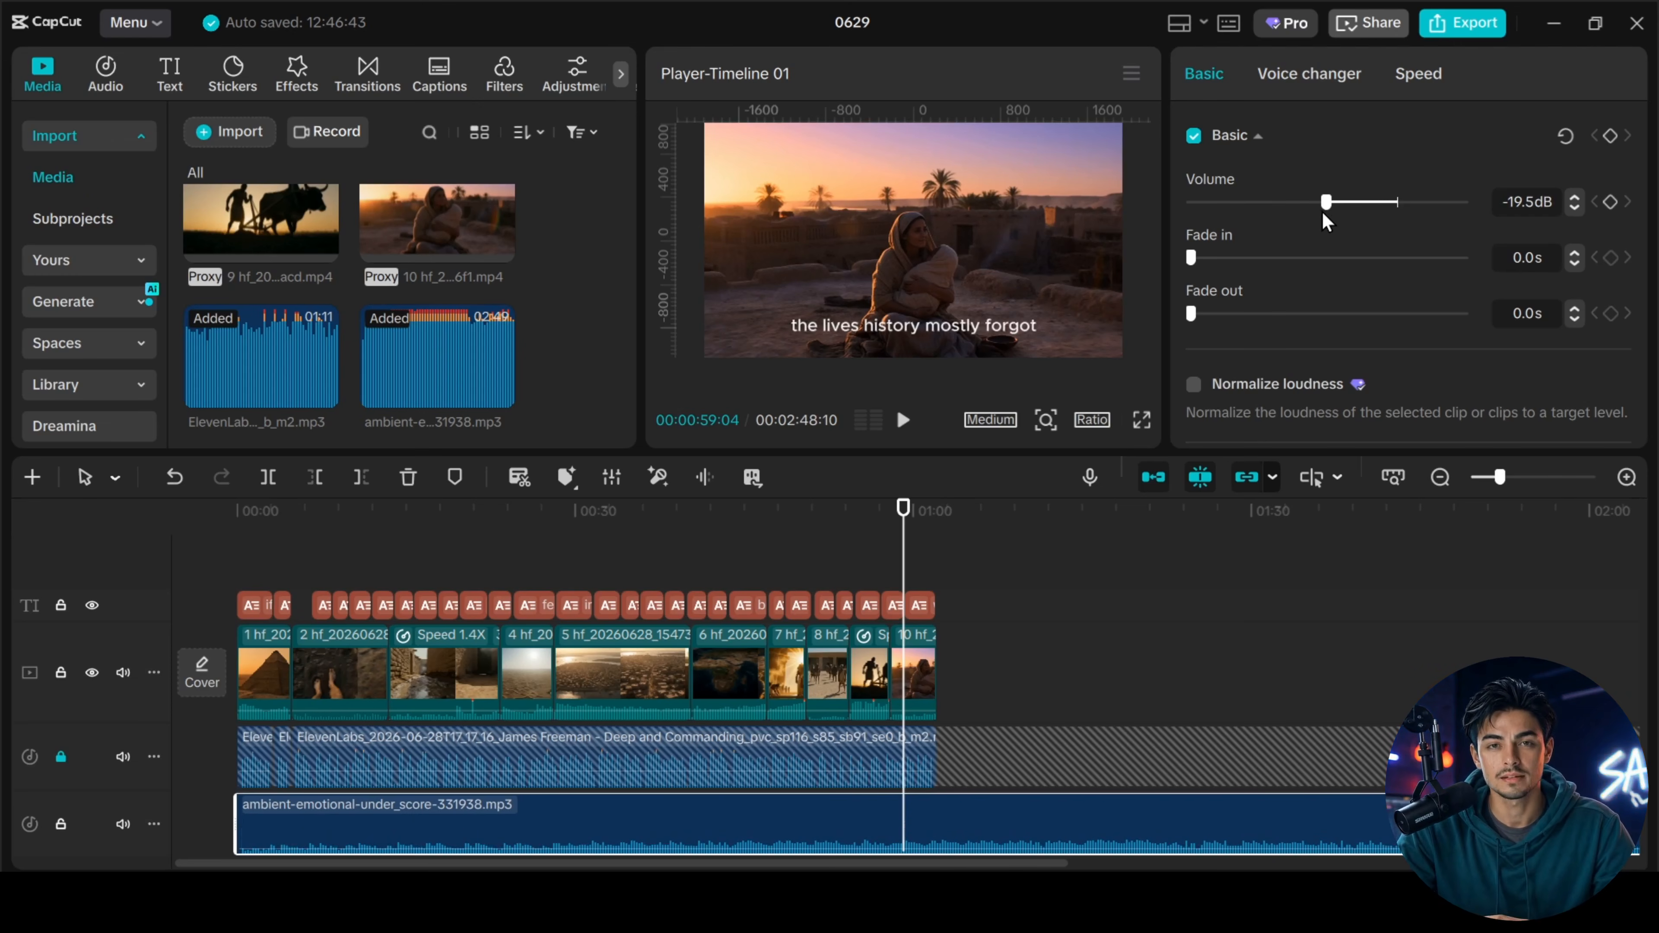
pyautogui.moveTo(1323, 213); pyautogui.dragTo(1317, 213)
# Cut off the background music at the end of the last video clip
pyautogui.click(937, 571)
pyautogui.click(362, 477)
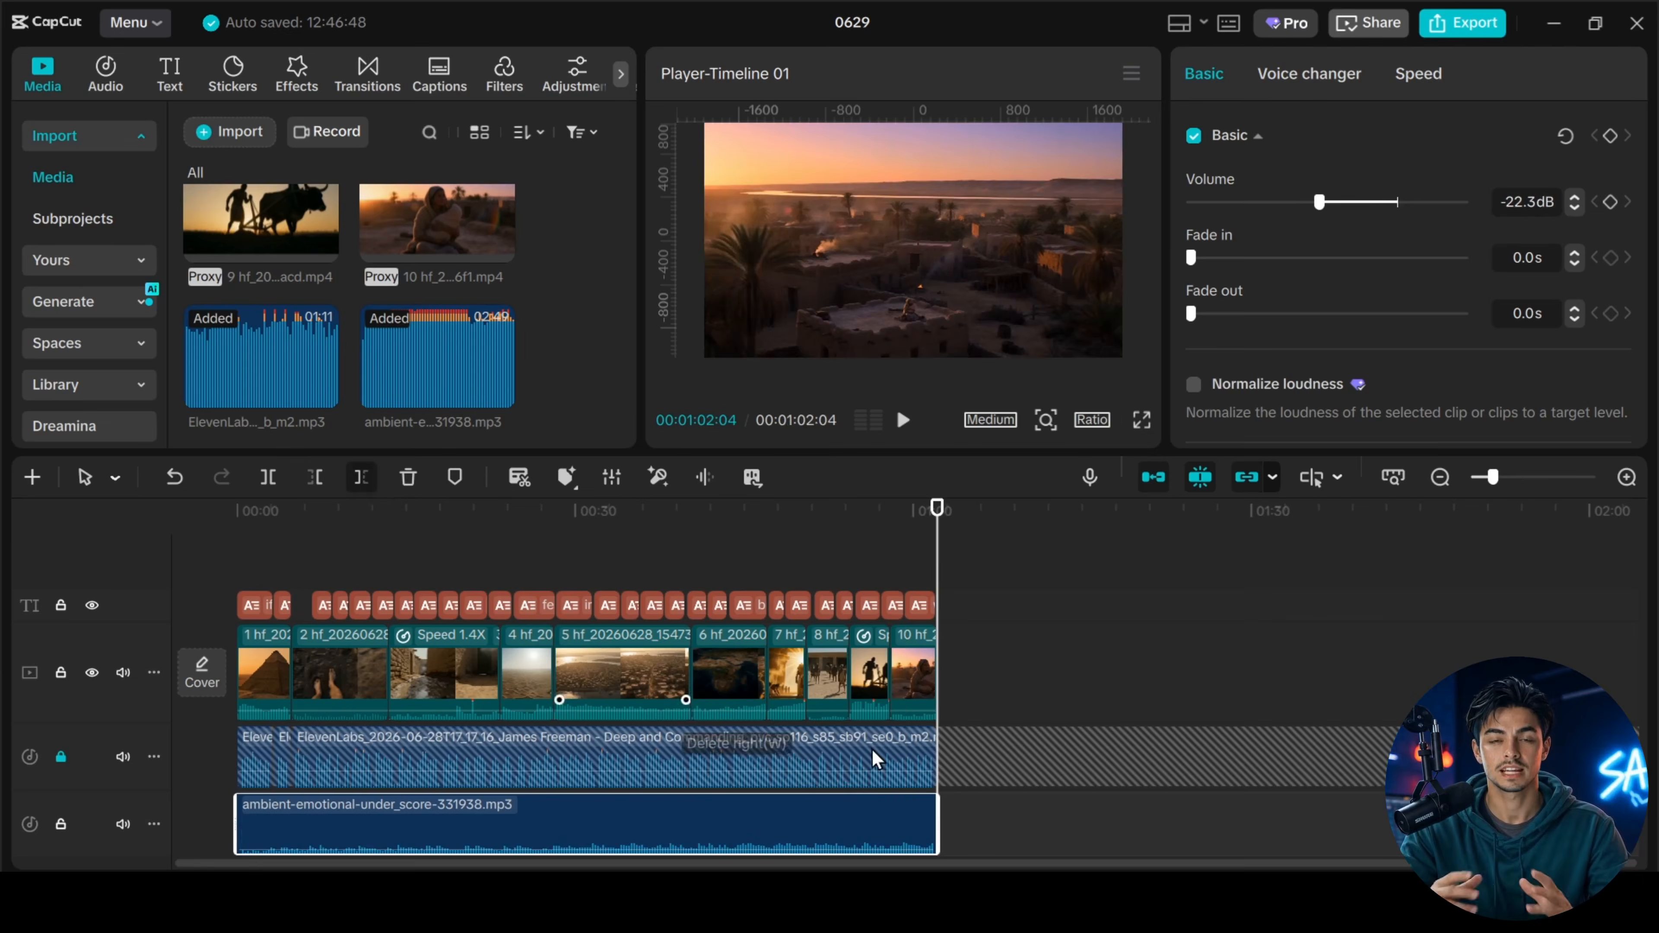